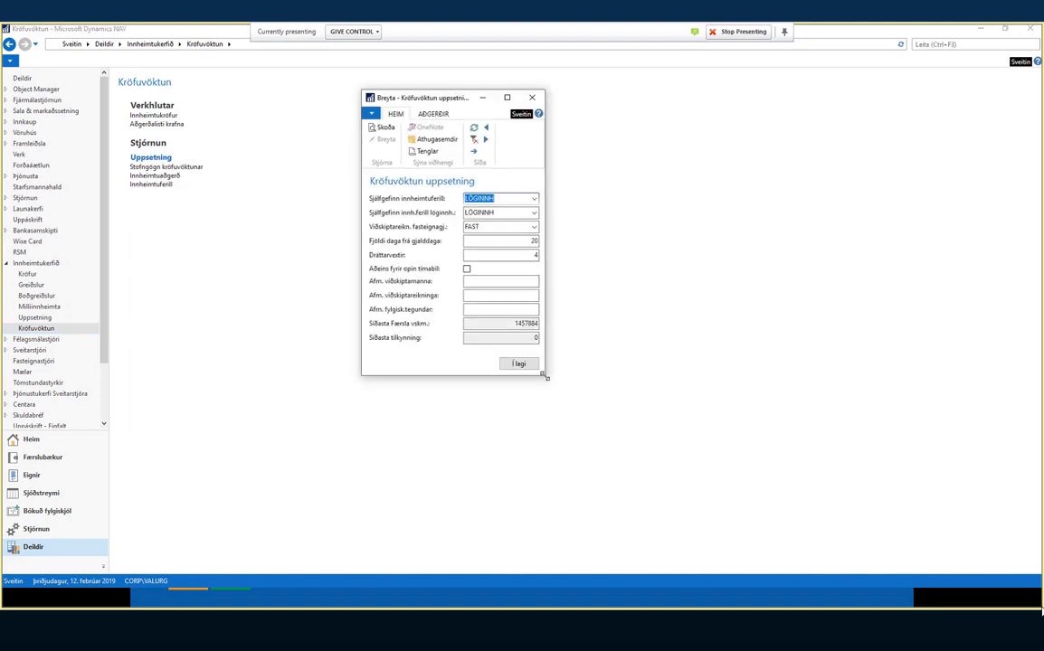
# - Widen the setup window and replace LÖGINNH with ALMENNUR as Sjálfgefinn innheimtuferill
pyautogui.moveTo(545, 376); pyautogui.dragTo(687, 427)
pyautogui.click(614, 198)
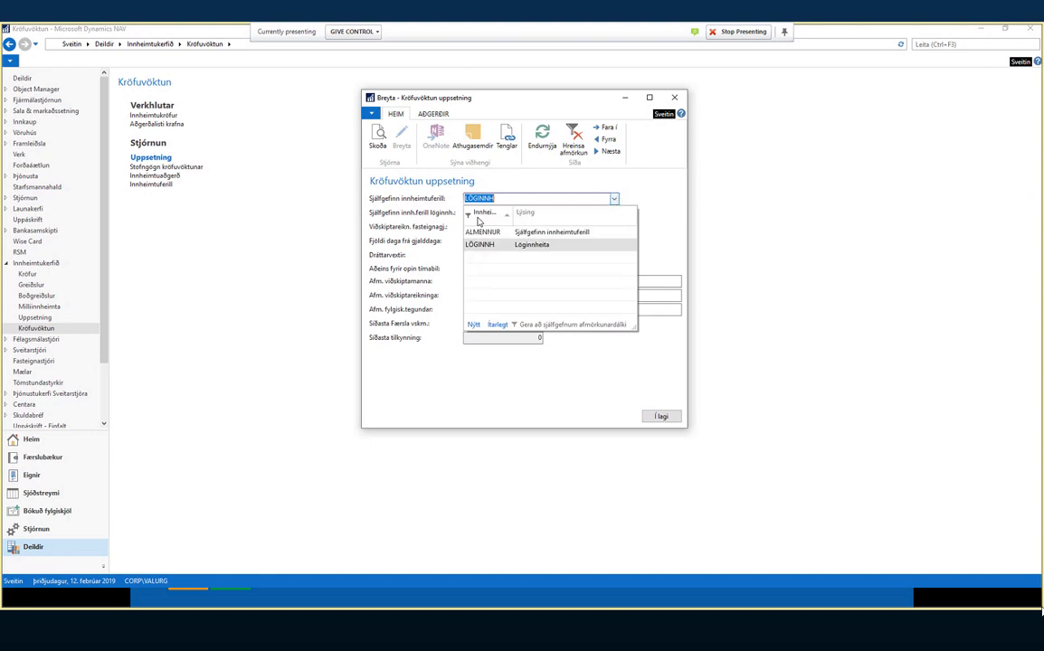
pyautogui.click(485, 232)
pyautogui.click(516, 199)
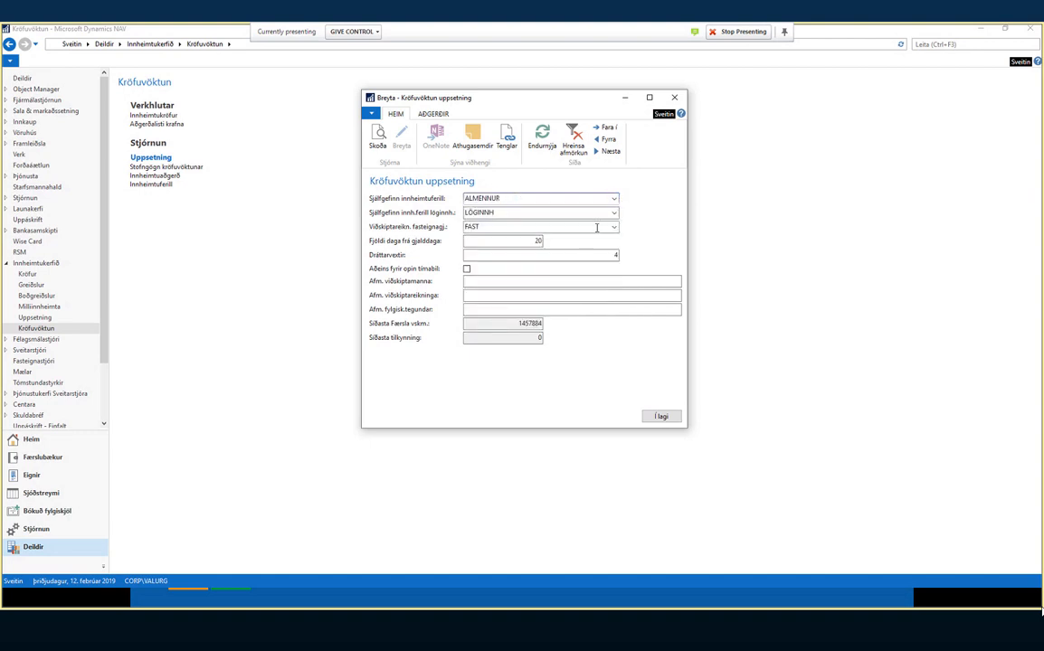
pyautogui.moveTo(685, 240); pyautogui.dragTo(546, 240)
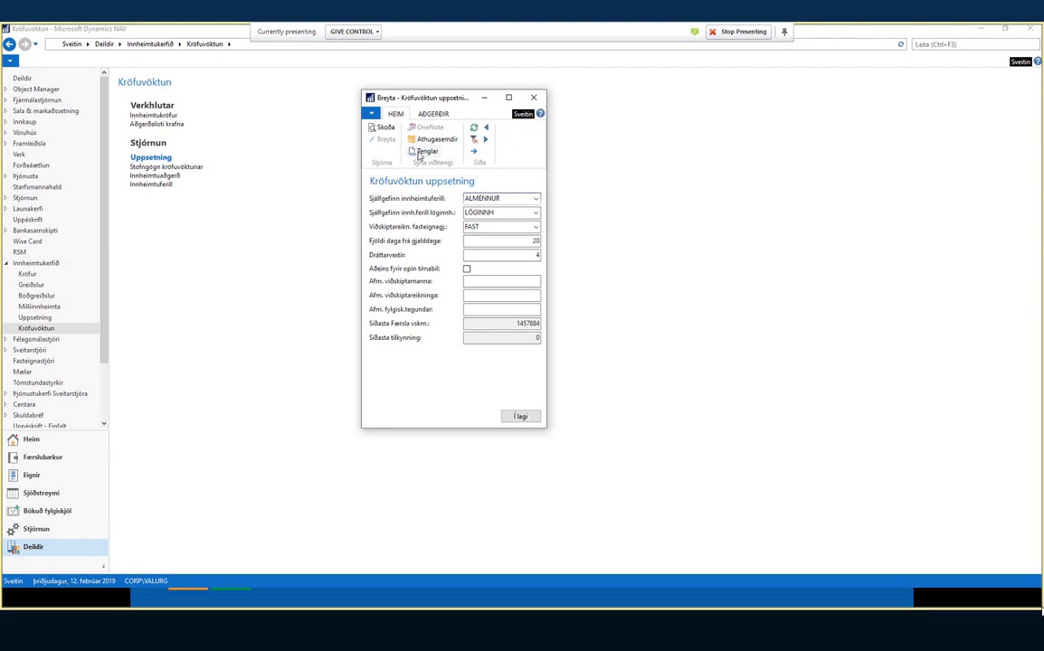
pyautogui.click(536, 201)
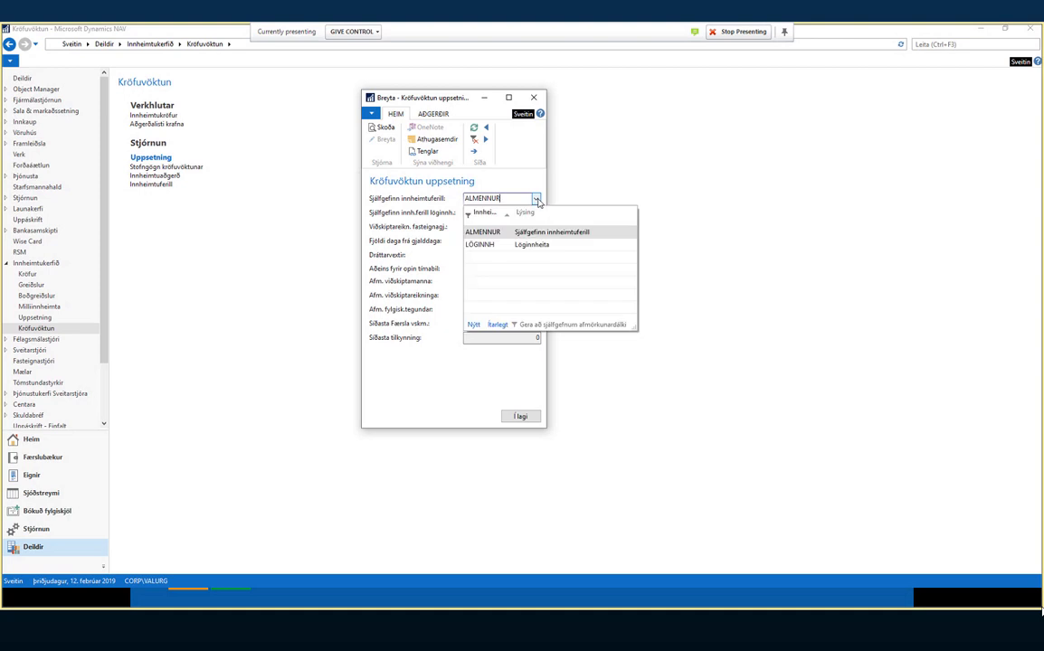
pyautogui.click(508, 197)
# - Close the setup, open the LÖGINNH card from the Innheimtuferill list, and enlarge it
pyautogui.click(534, 96)
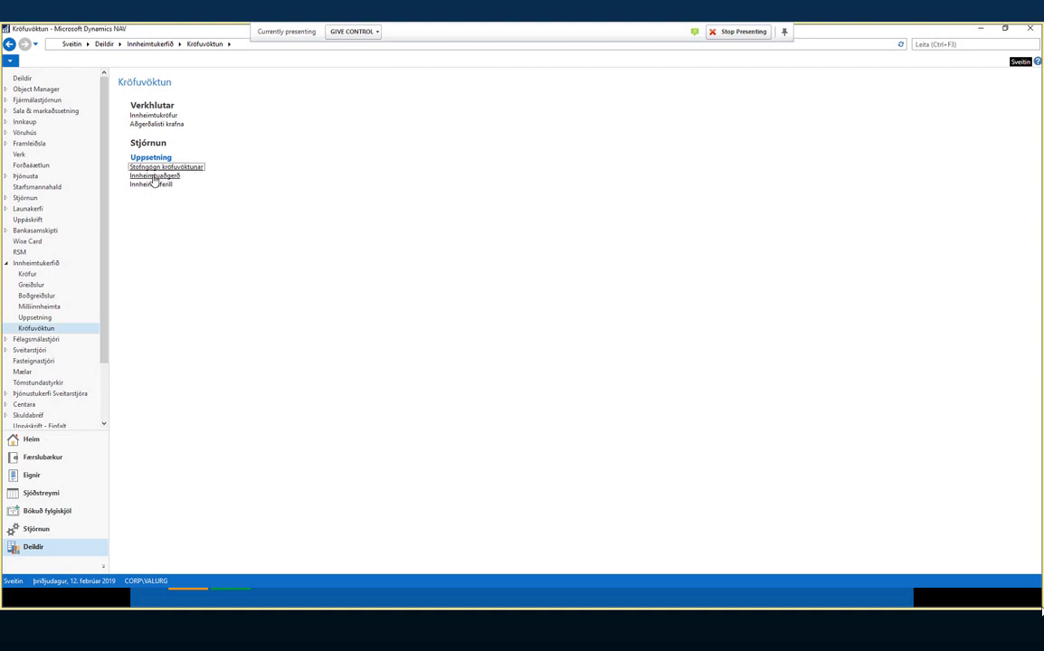
pyautogui.click(151, 184)
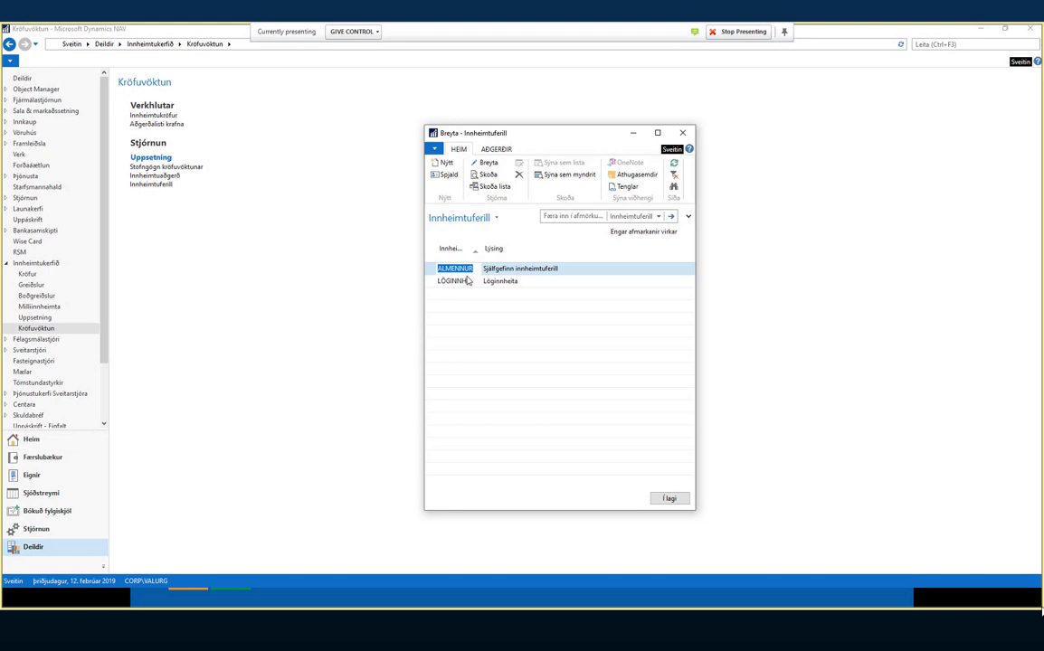
pyautogui.click(682, 133)
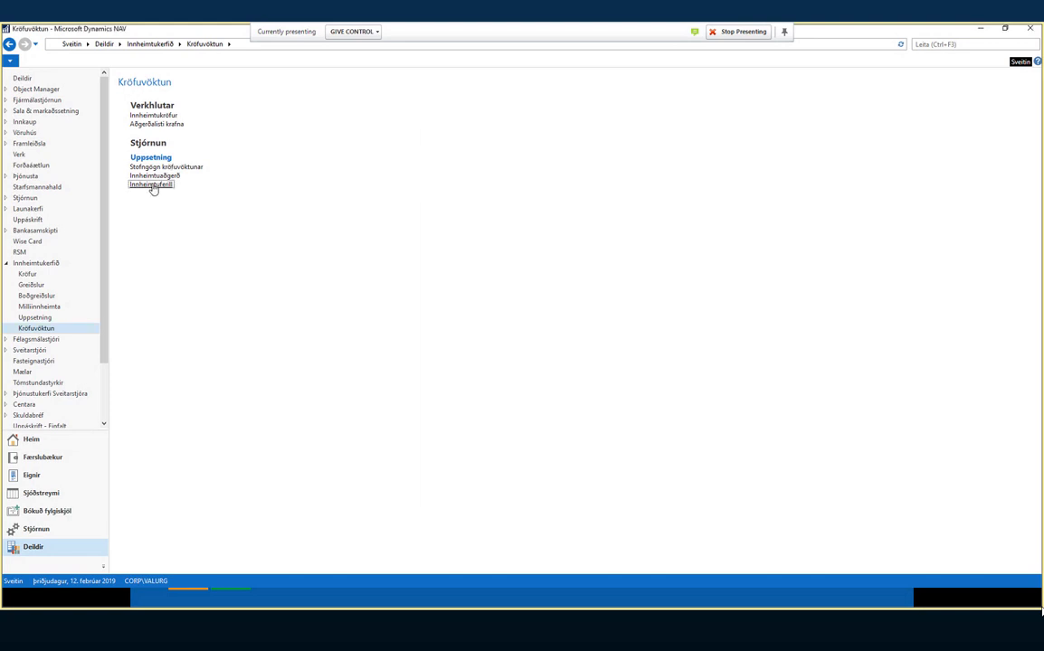
pyautogui.click(154, 186)
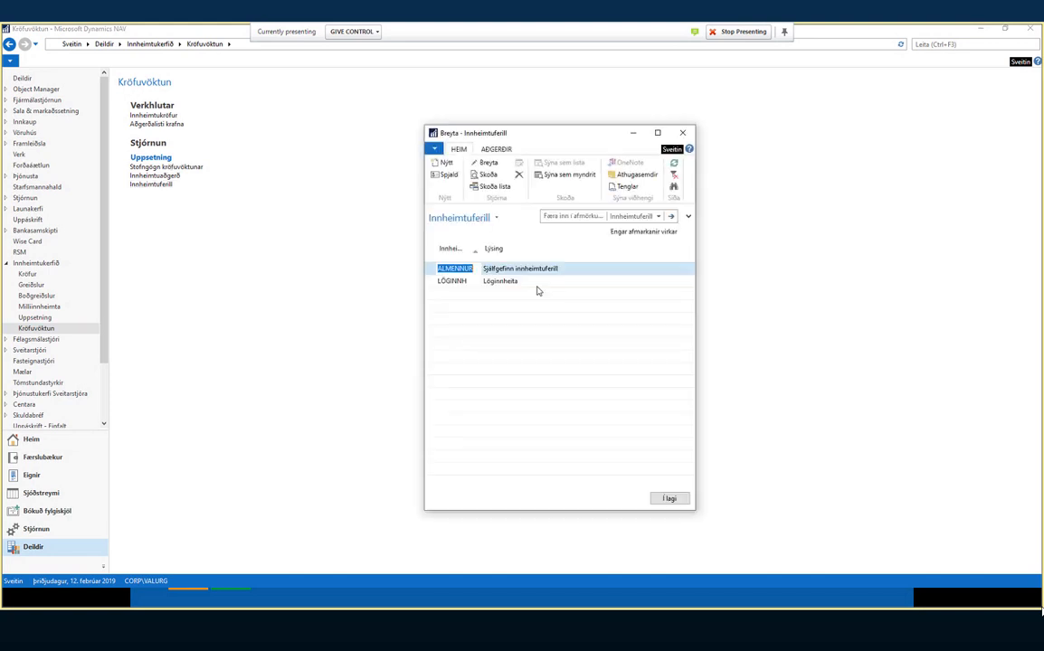
pyautogui.click(450, 281)
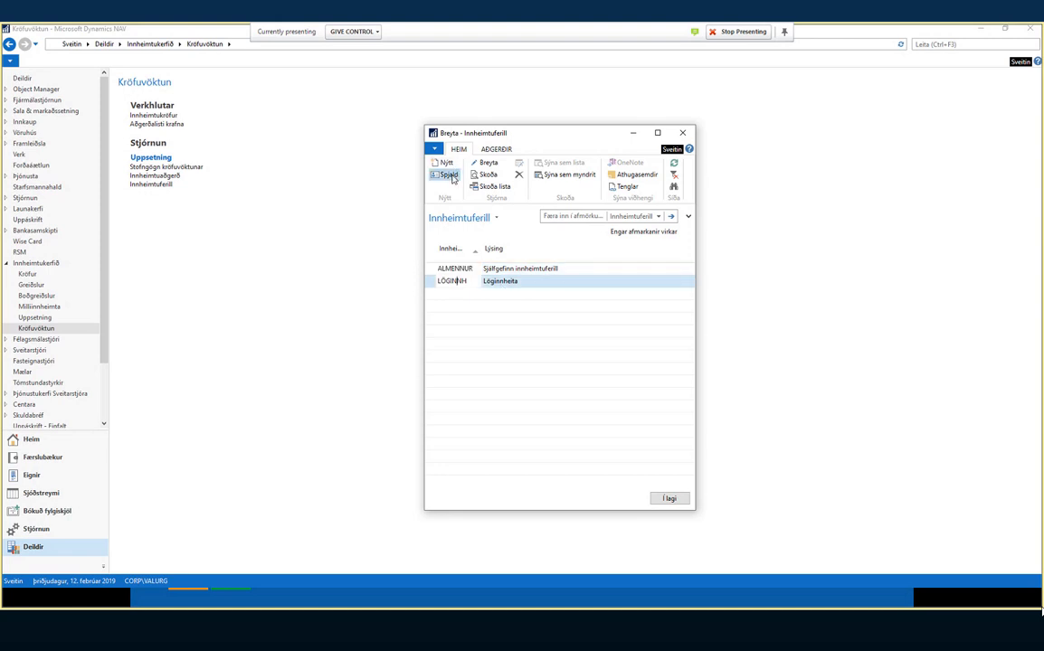
pyautogui.click(449, 175)
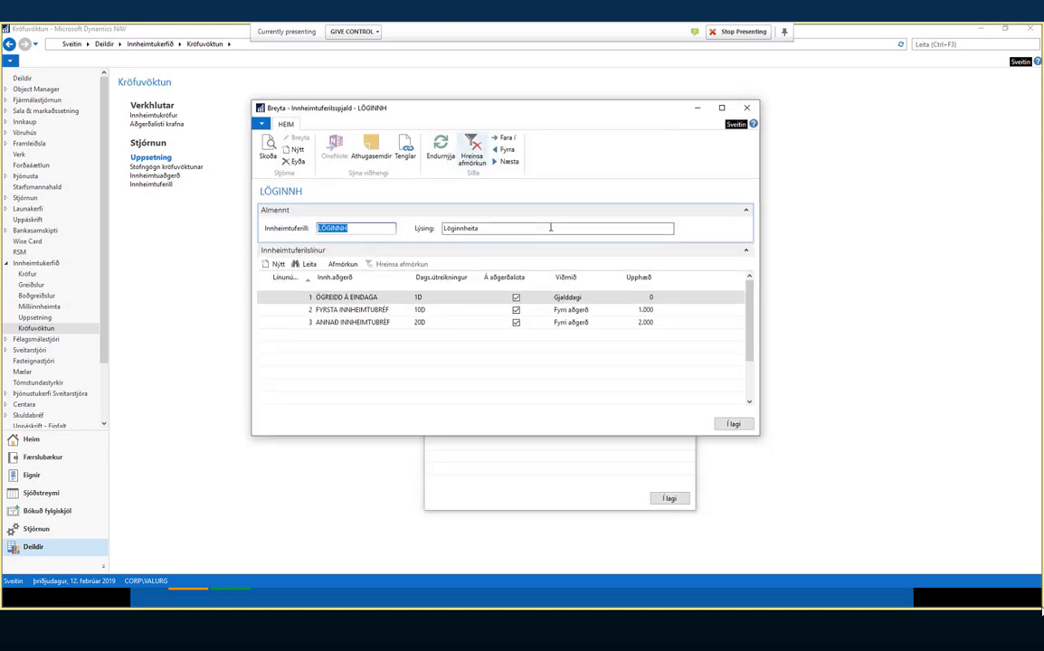
pyautogui.moveTo(758, 434); pyautogui.dragTo(871, 457)
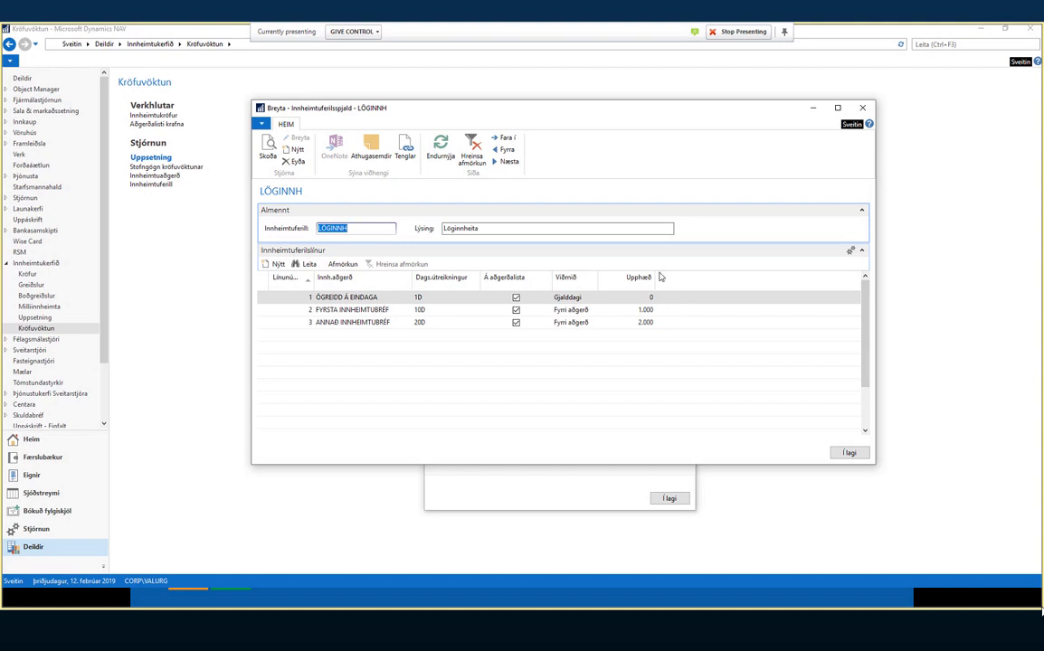
# - Step through the LÖGINNH action line cells: 1D and 10D date formulas, Á aðgerðalista, and amounts
pyautogui.click(317, 298)
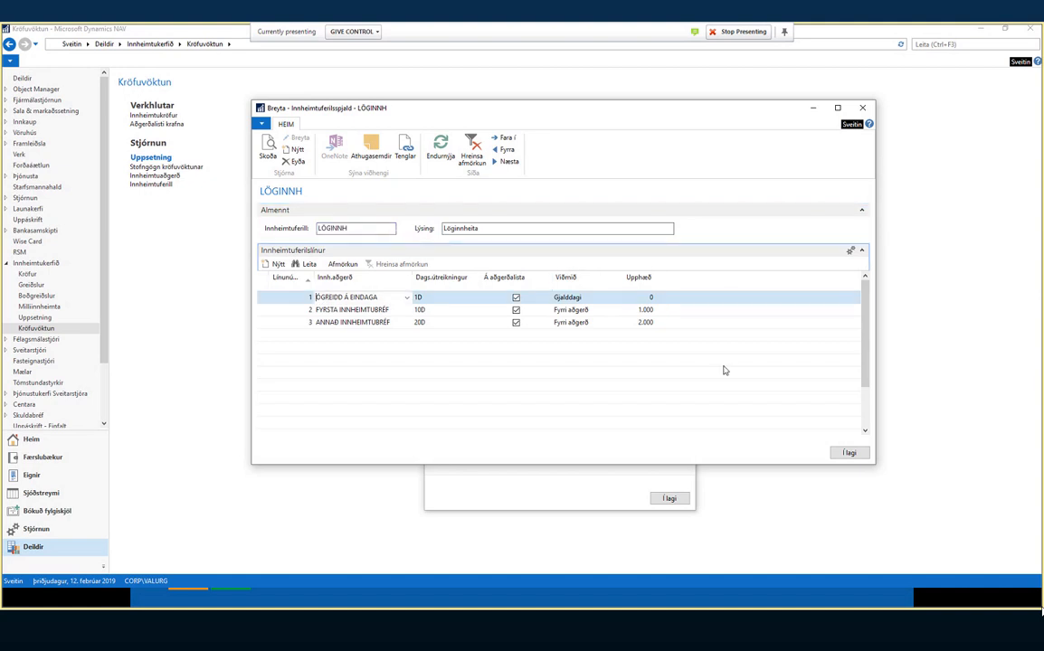
pyautogui.press('Down')
pyautogui.press('Up')
pyautogui.press('Right')
pyautogui.press('Right')
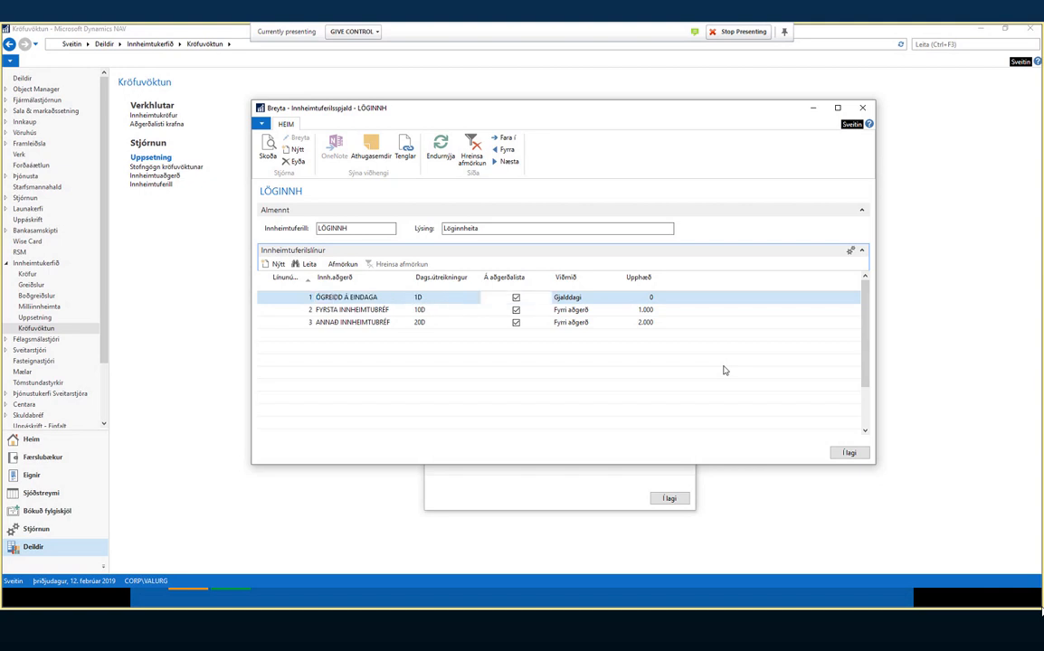
pyautogui.press('Right')
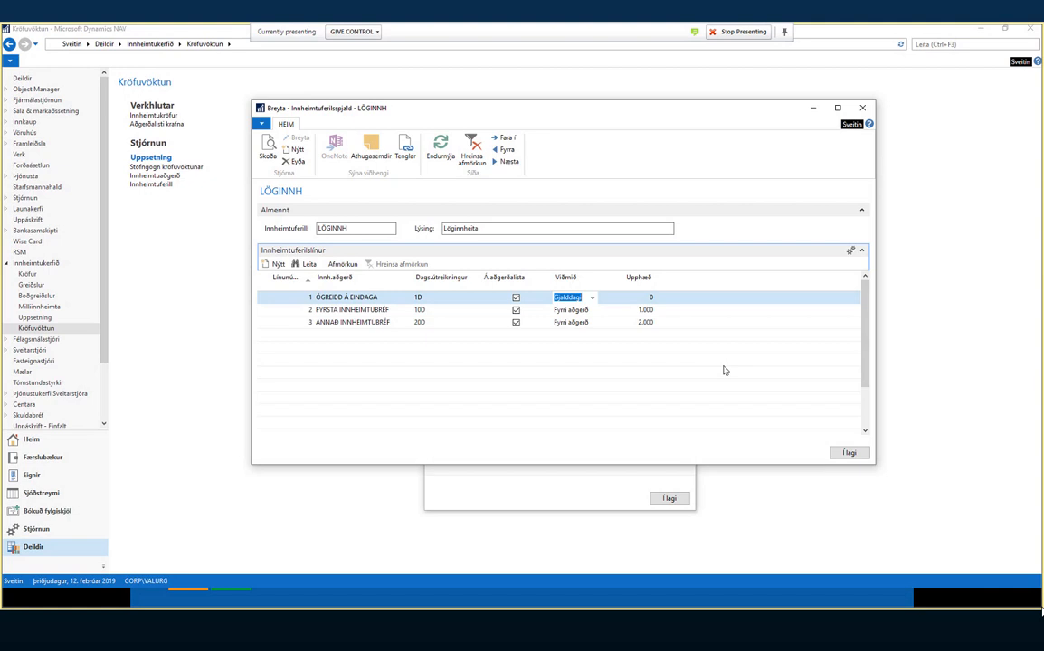
pyautogui.press('Right')
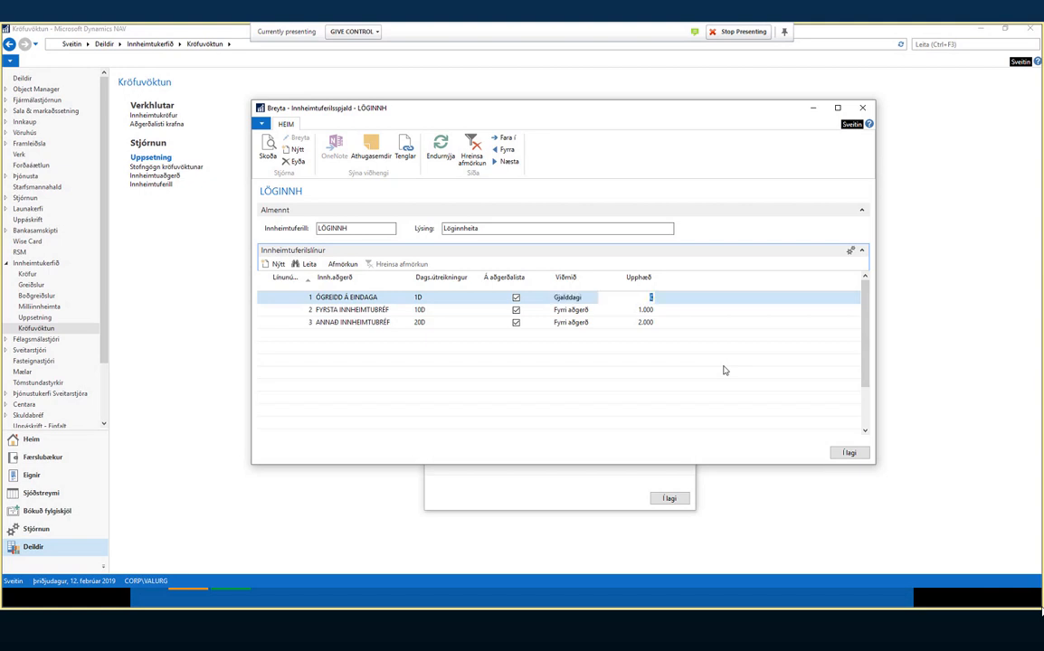
pyautogui.press('Left')
pyautogui.press('Left')
pyautogui.press('Left')
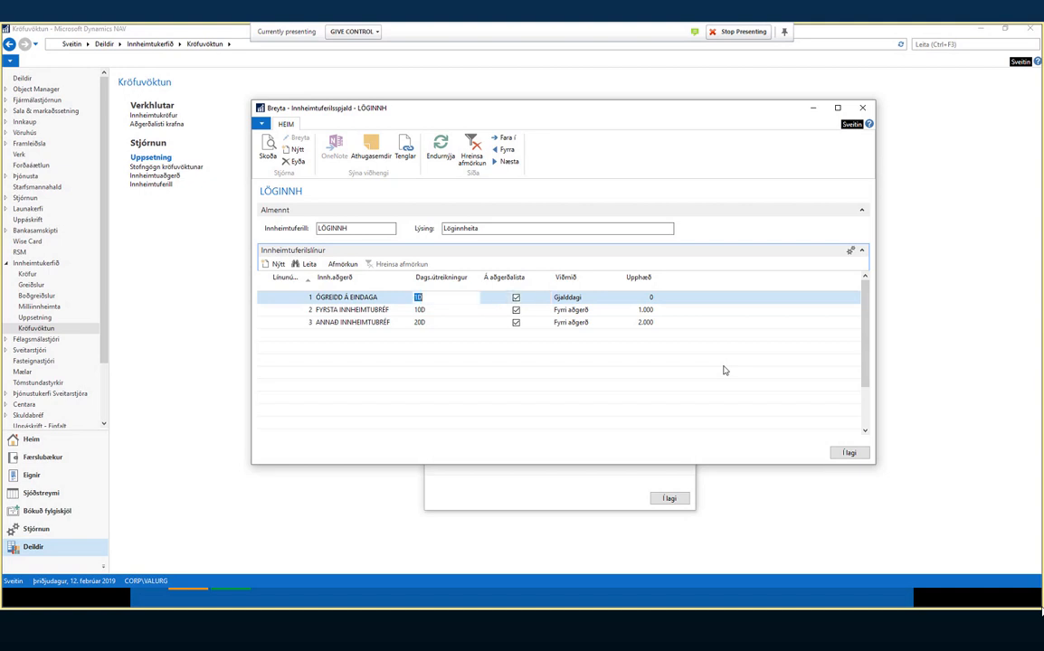
pyautogui.press('Down')
pyautogui.press('Right')
pyautogui.press('Right')
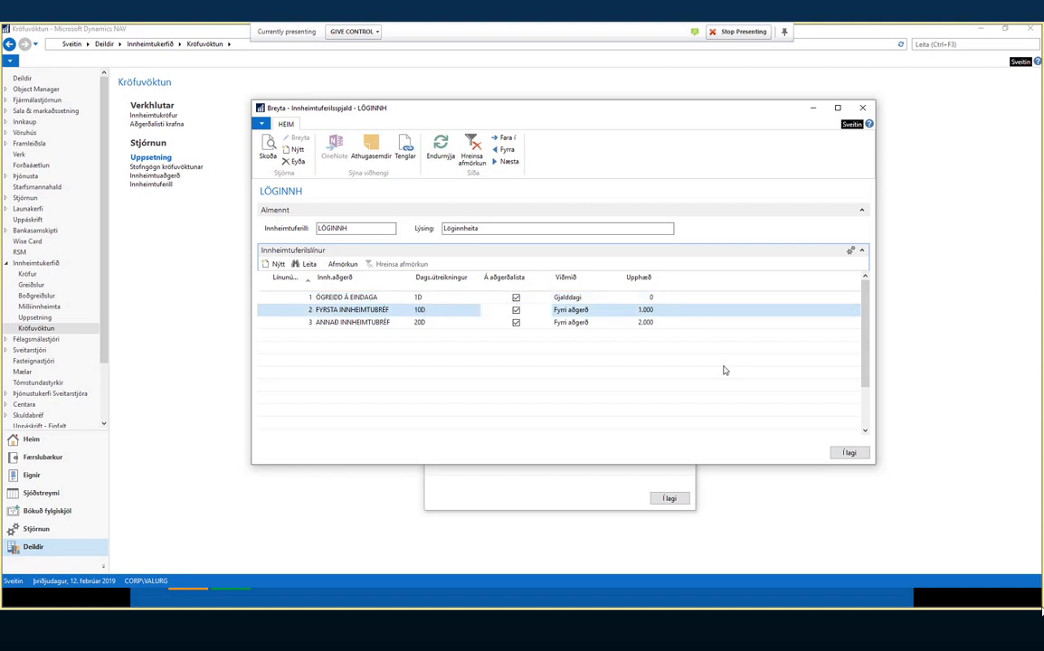
pyautogui.press('Left')
pyautogui.press('Left')
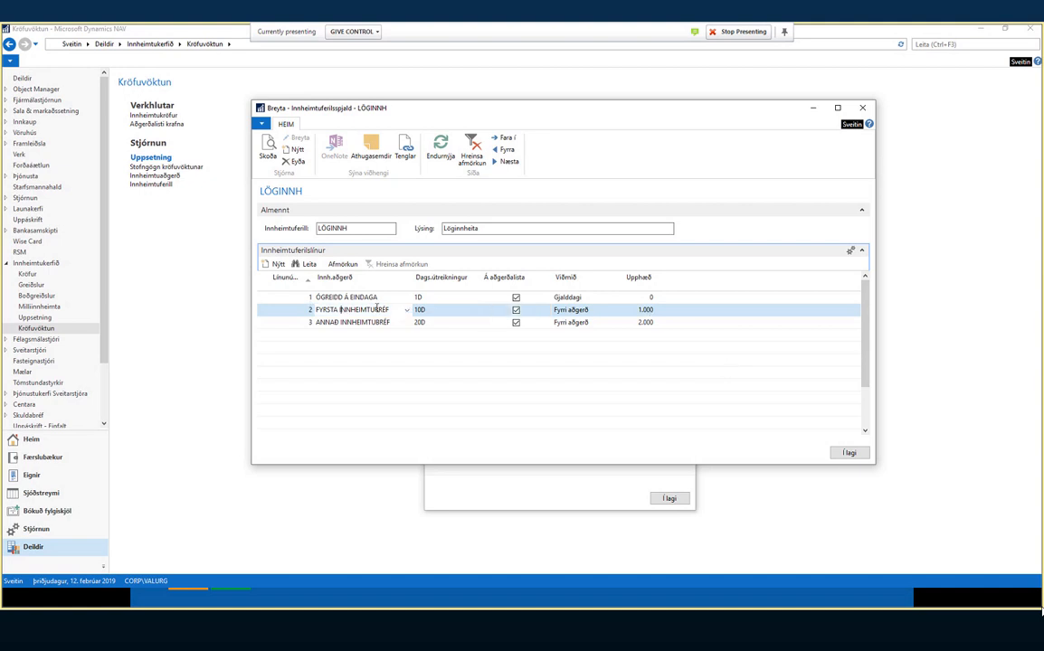
# - Check line 2's amount 1.000 and Viðmið options, keep Fyrri aðgerð, then close the card
pyautogui.click(645, 310)
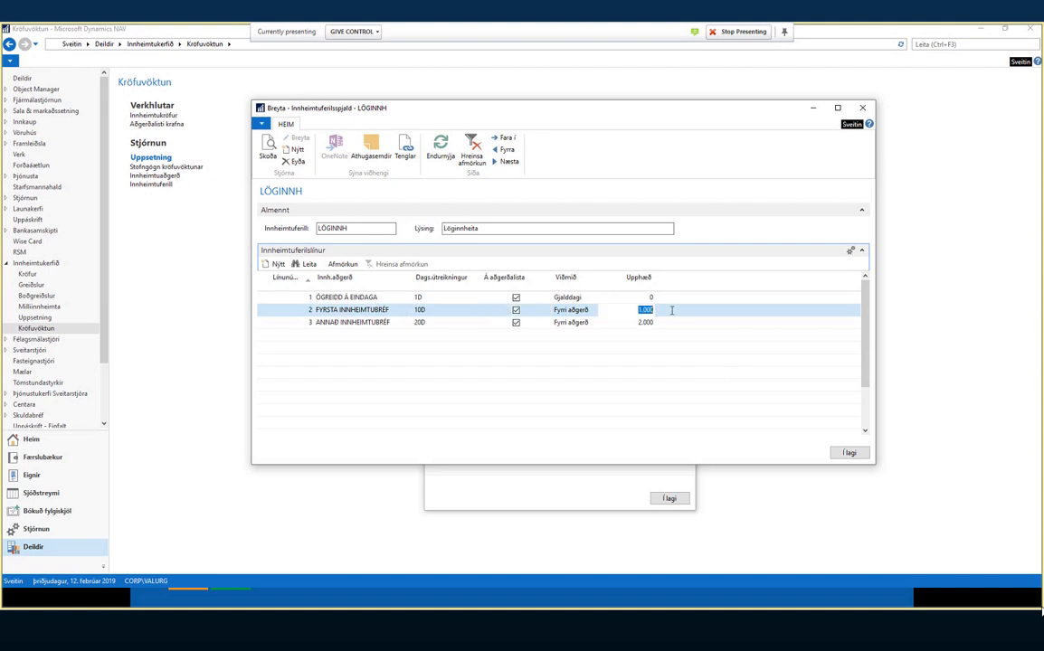
pyautogui.click(586, 310)
pyautogui.click(592, 311)
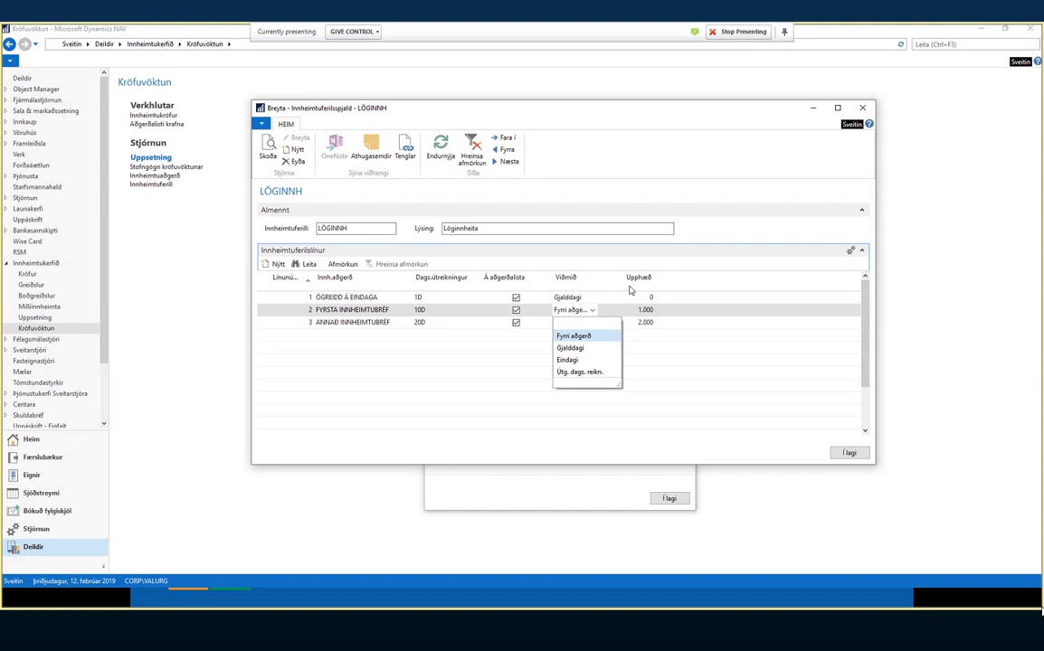
pyautogui.click(591, 312)
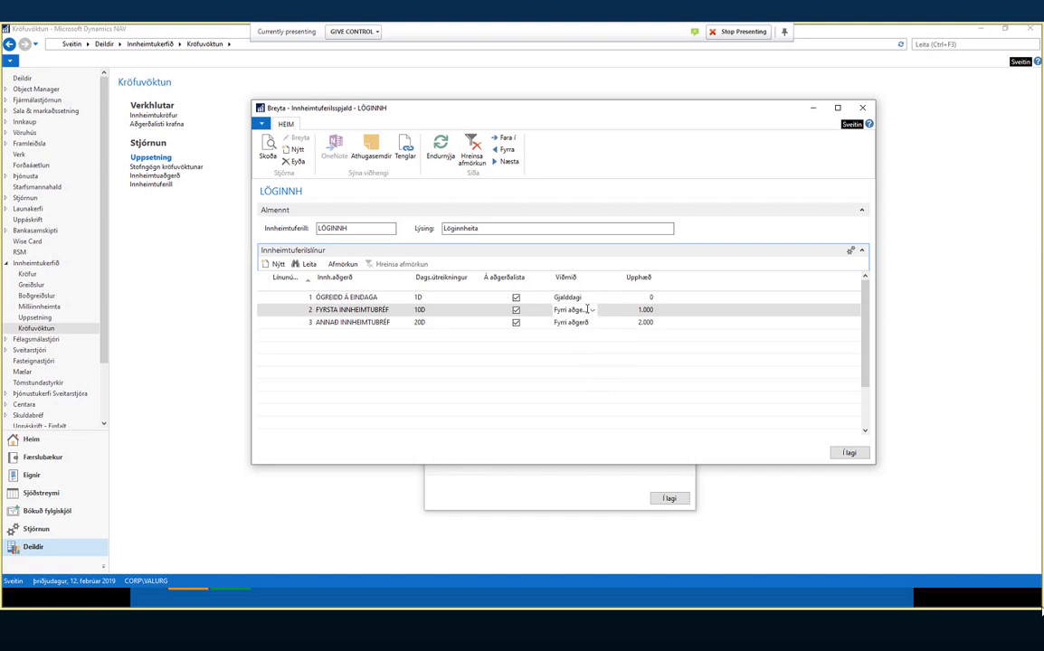
pyautogui.click(394, 322)
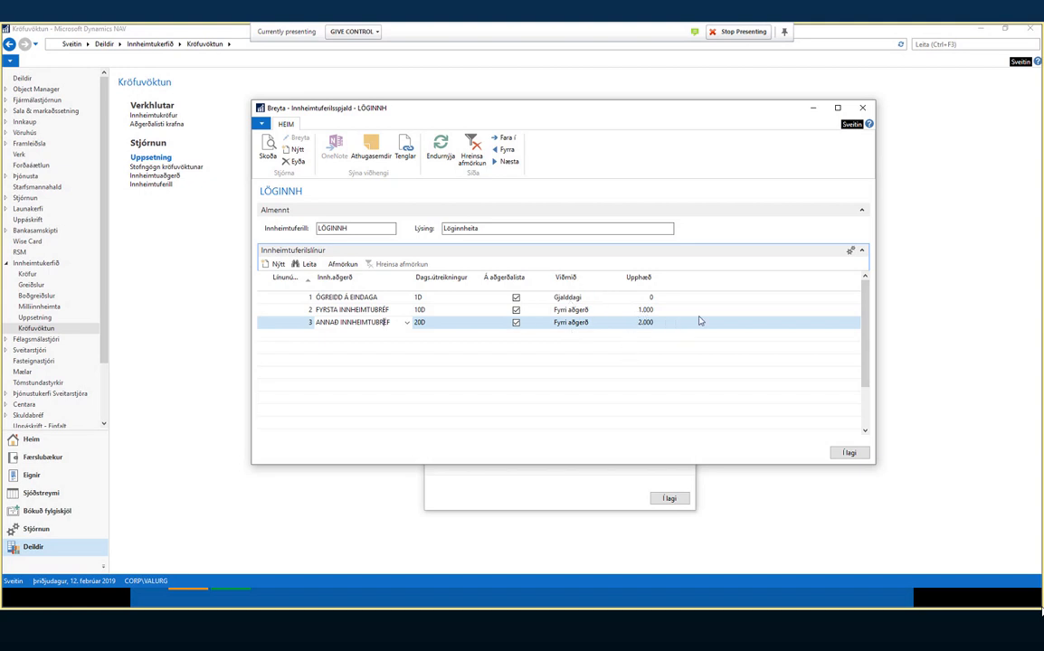
pyautogui.click(850, 452)
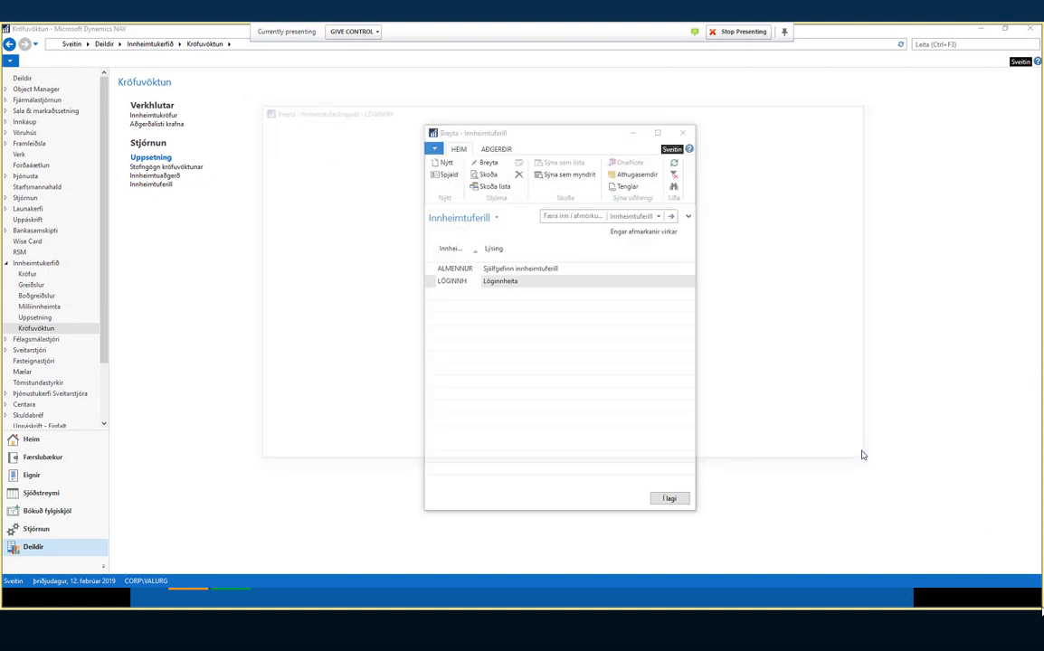
# - View the ALMENNUR card with its single ALMENN 1D step, then close it and the process list
pyautogui.click(486, 270)
pyautogui.click(448, 175)
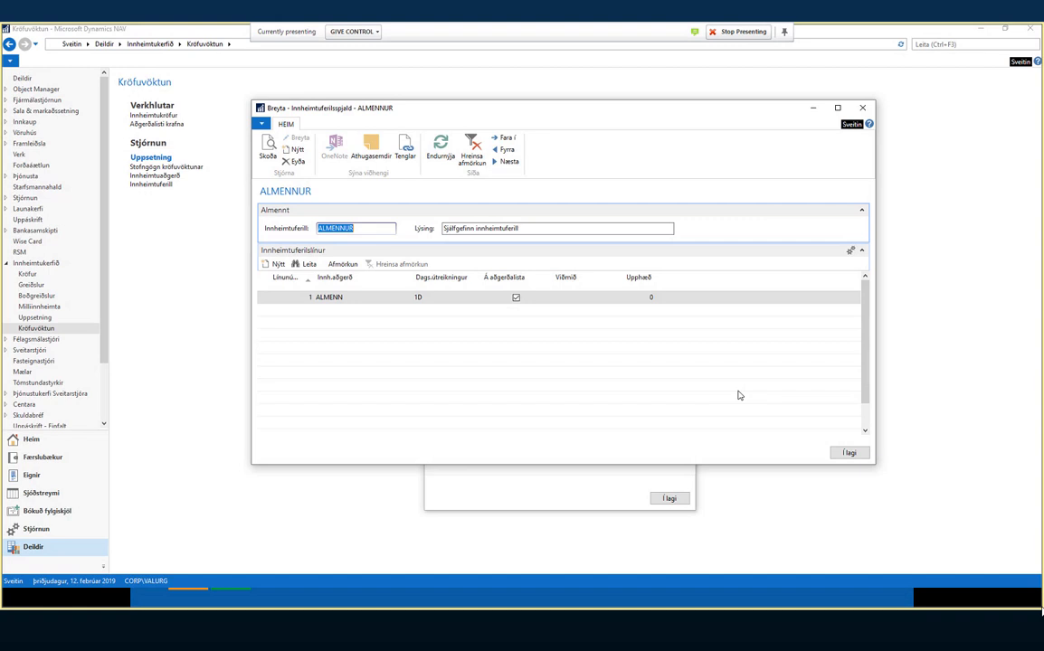
pyautogui.click(845, 457)
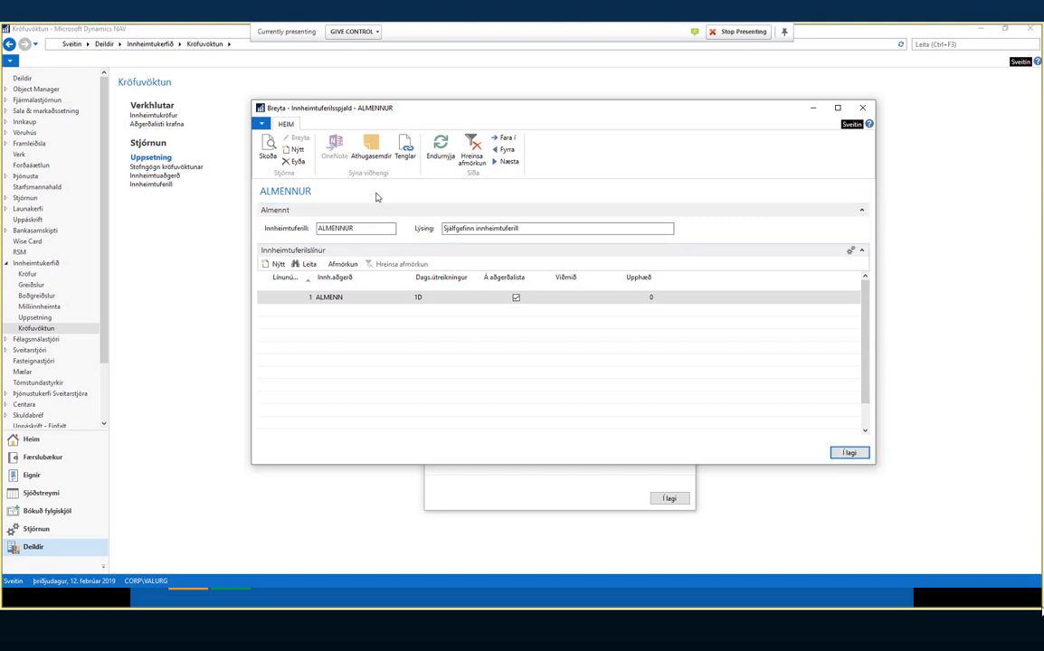
pyautogui.click(851, 453)
pyautogui.click(667, 498)
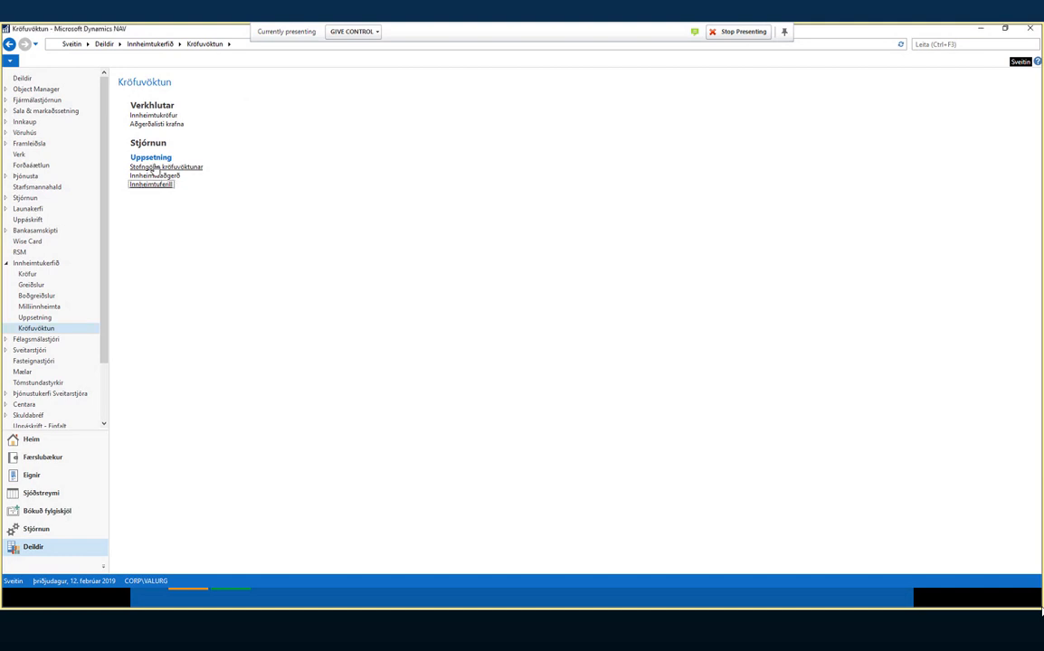
# - Reopen Kröfuvöktun uppsetning and review FAST, 20 days from due date, and Dráttarvextir 4
pyautogui.click(163, 167)
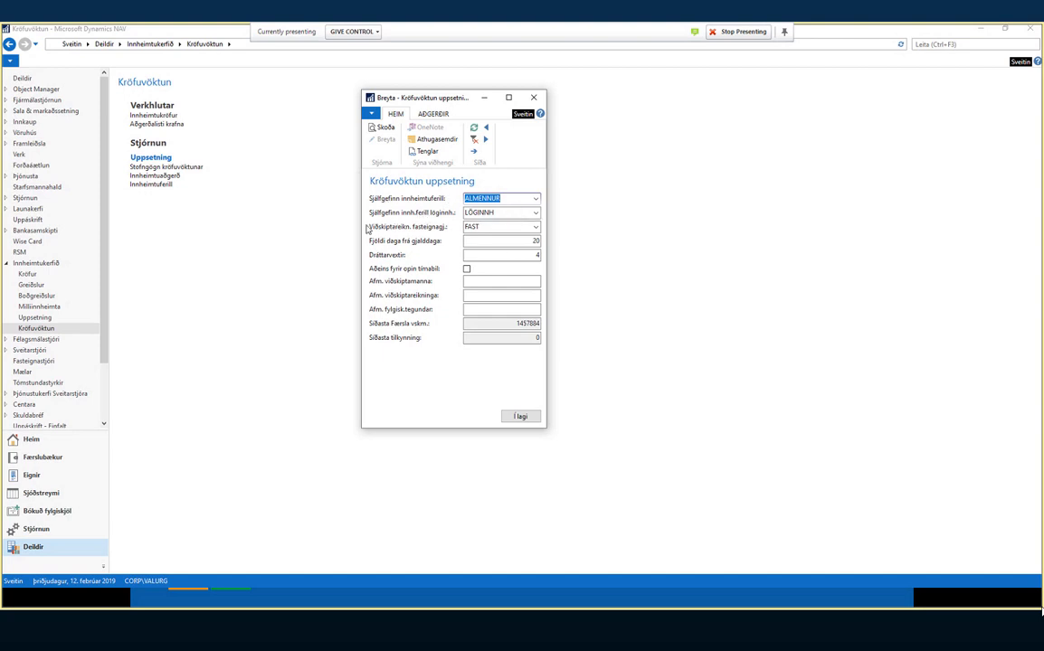
pyautogui.click(518, 226)
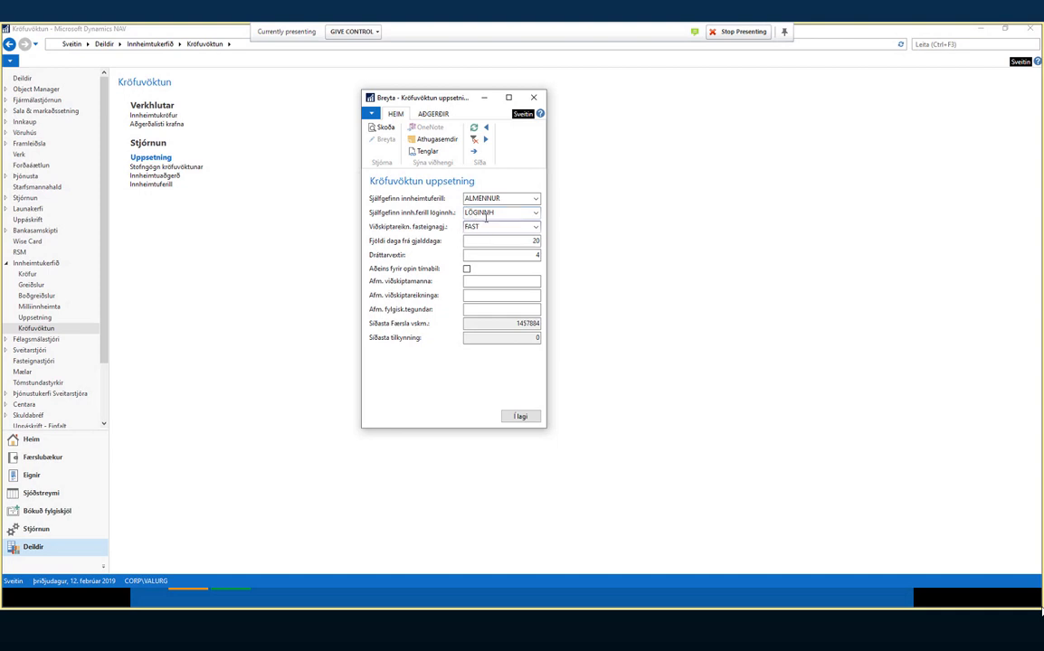
pyautogui.click(488, 226)
pyautogui.press('Tab')
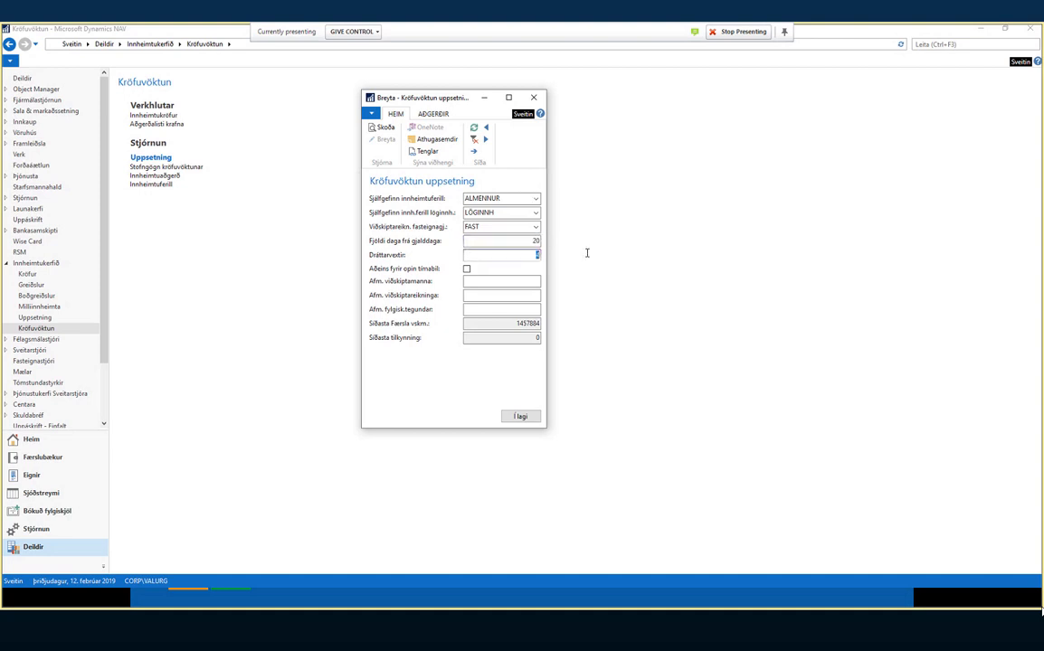
pyautogui.press('Tab')
# - Review the Afm. filter fields and last VAT entry 1457884, then close the setup with Í lagi
pyautogui.click(475, 295)
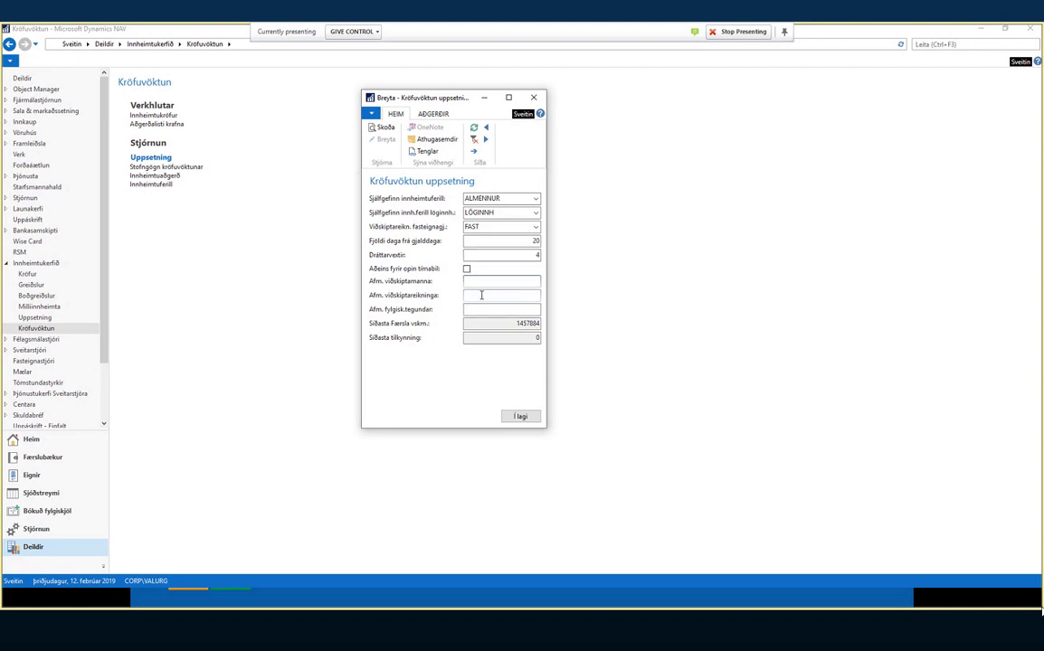
pyautogui.click(477, 295)
pyautogui.click(480, 308)
pyautogui.click(487, 296)
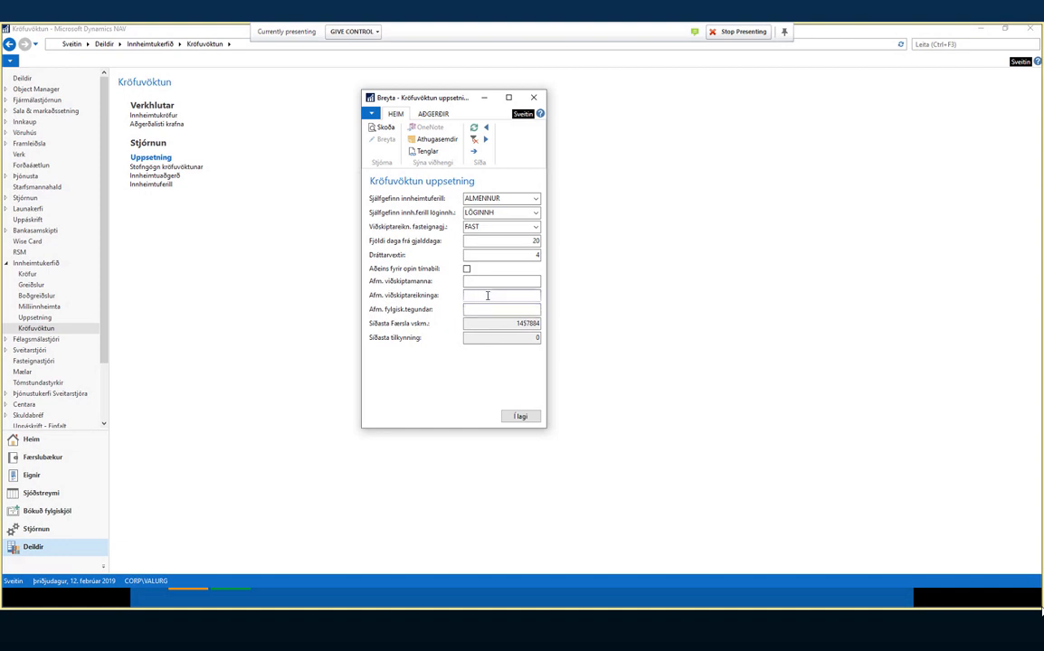
pyautogui.click(430, 330)
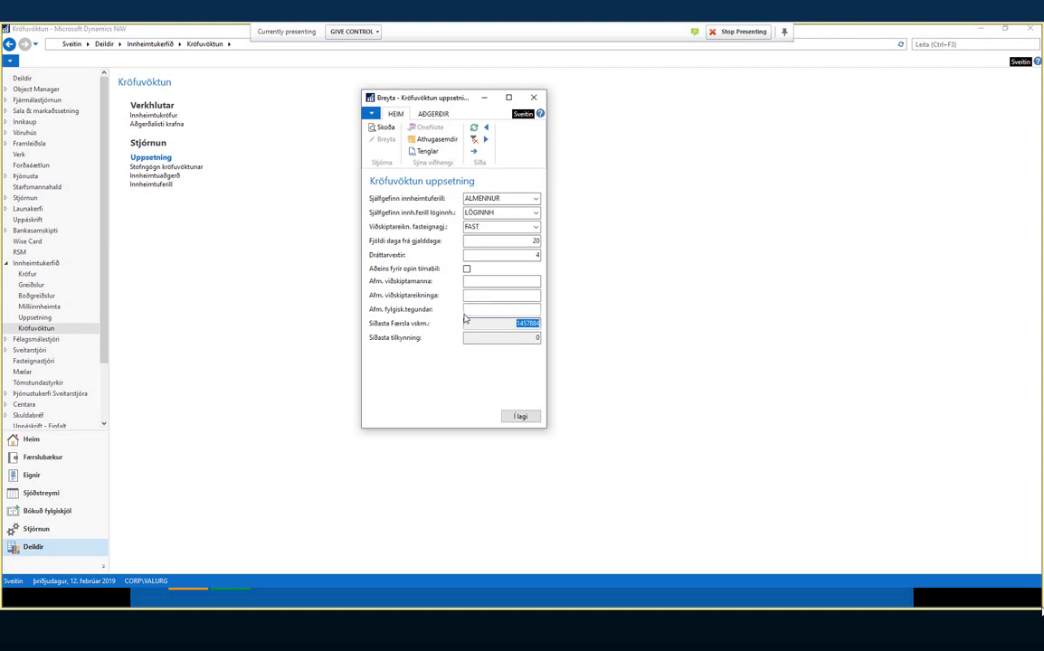
pyautogui.click(521, 417)
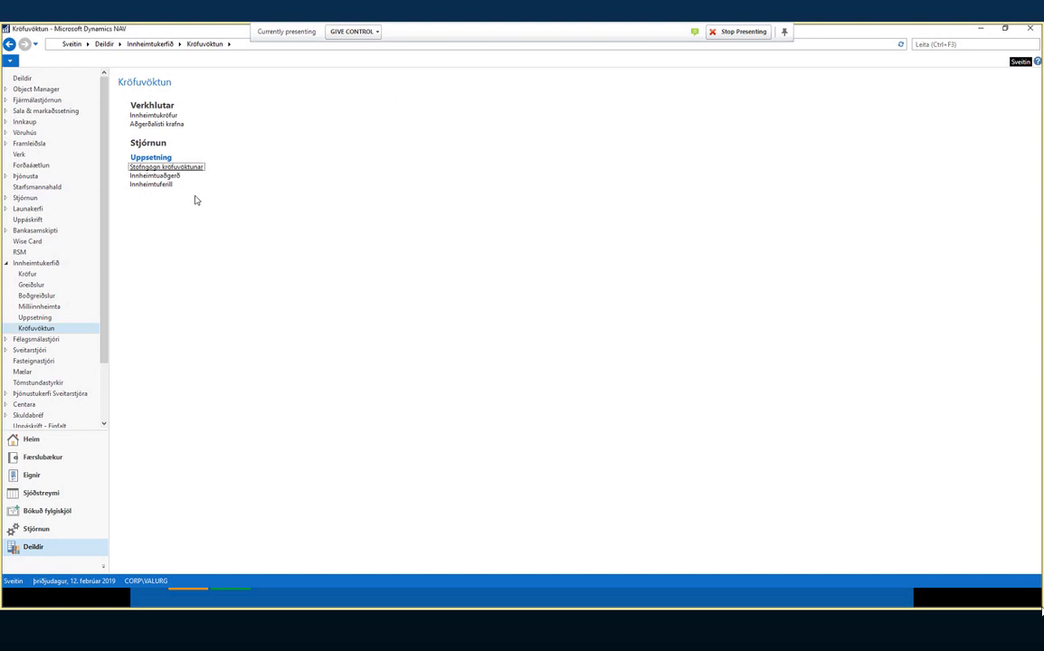
pyautogui.click(168, 177)
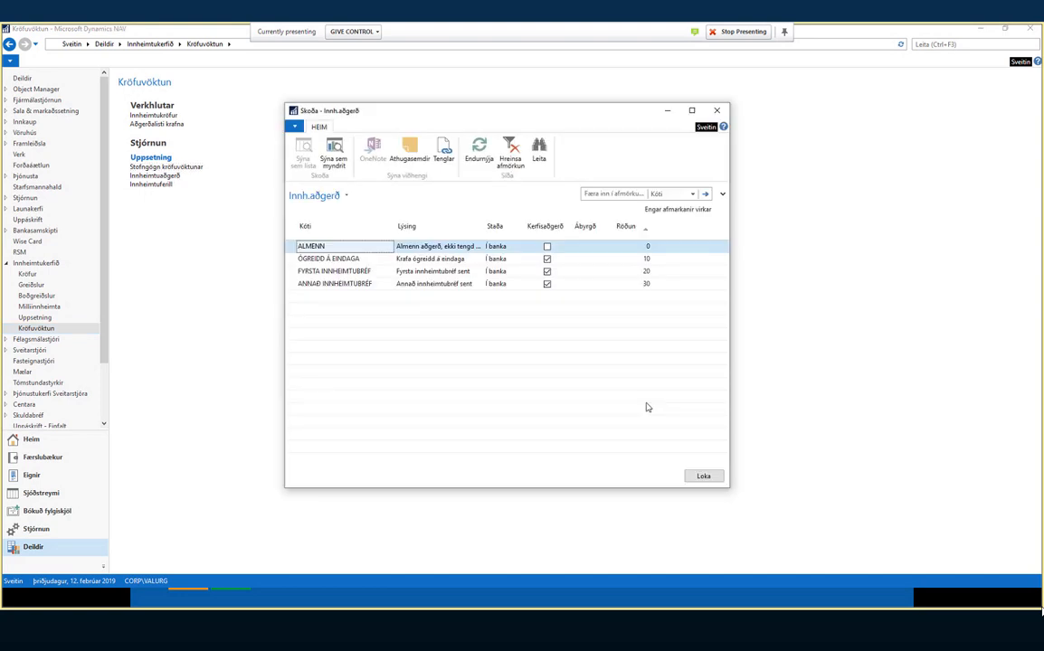
pyautogui.click(703, 477)
pyautogui.click(157, 187)
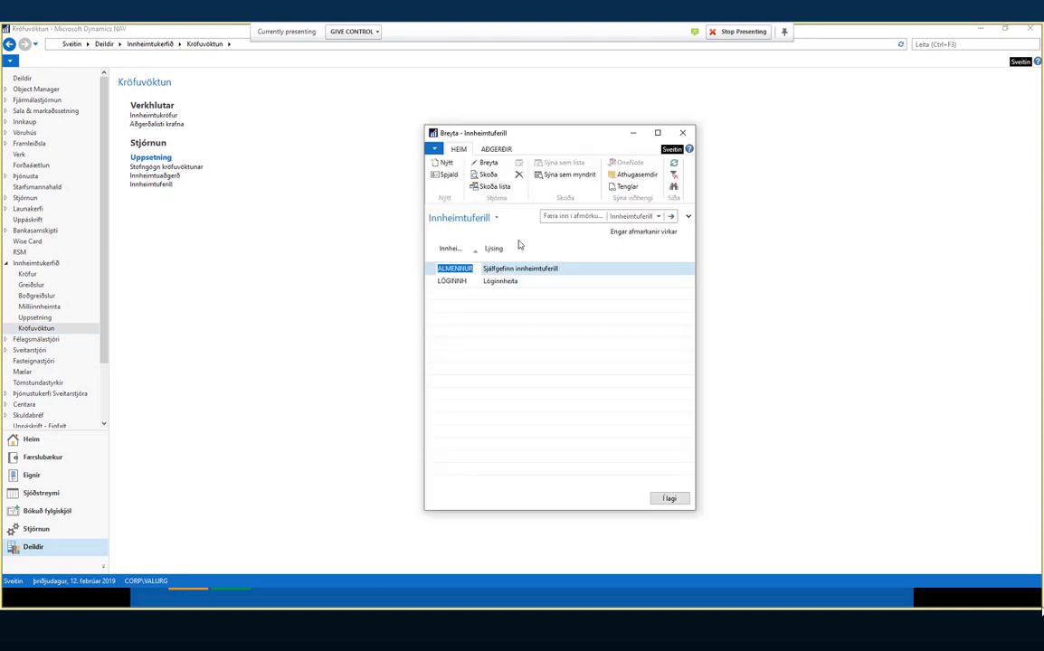
pyautogui.click(670, 498)
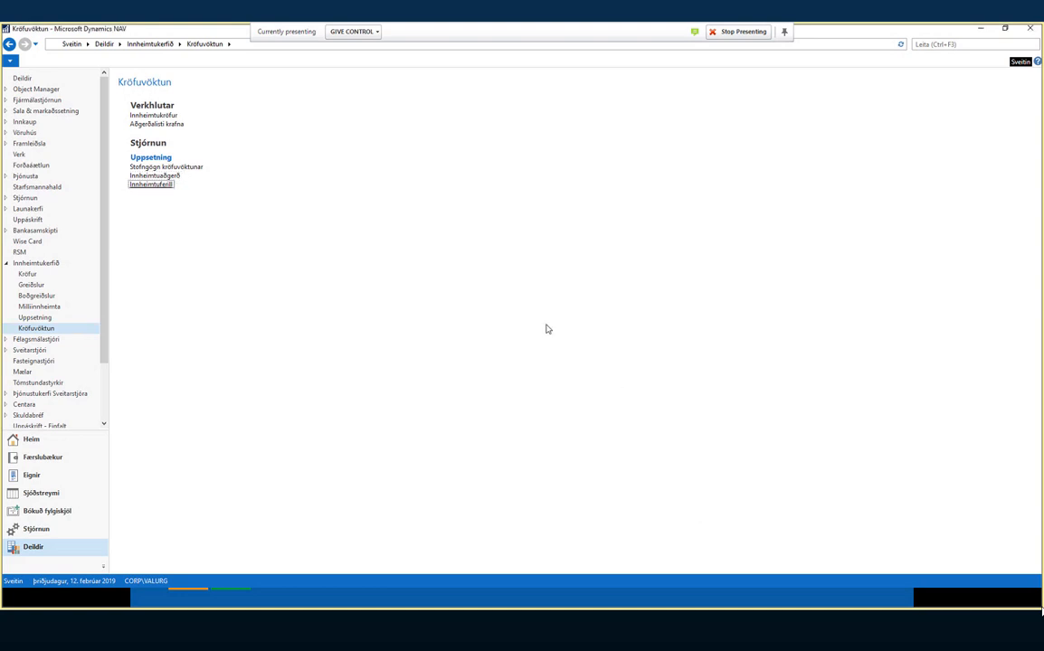
# - Open Innheimtukröfur sorted newest first by Kröfunúmer, maximise it, and run Athuga nýjar kröfur
pyautogui.click(174, 116)
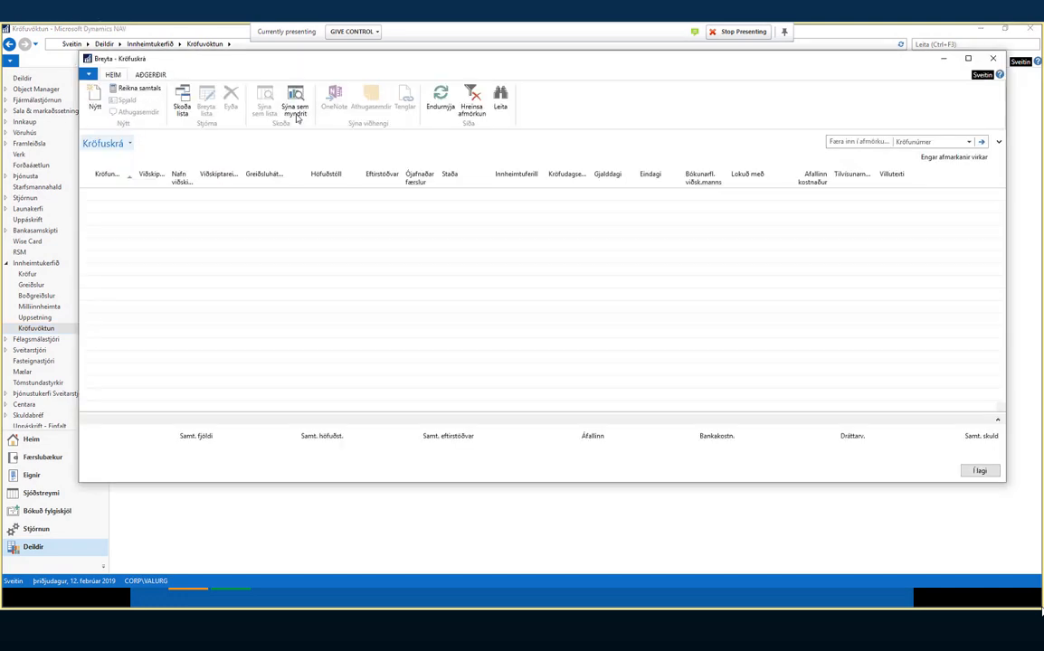
pyautogui.click(113, 175)
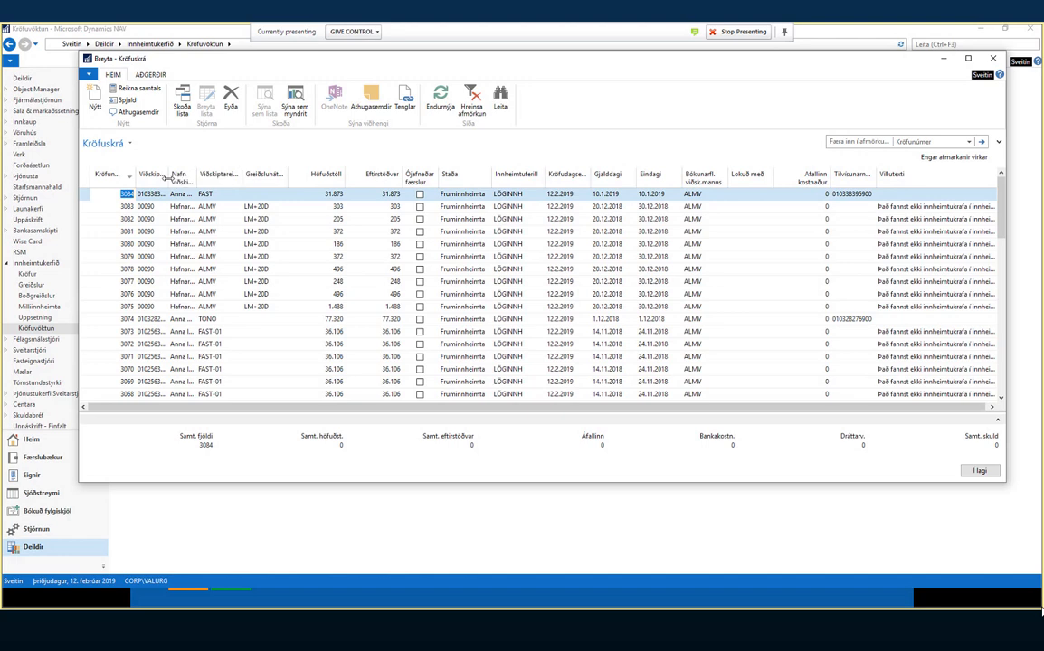
pyautogui.moveTo(168, 178); pyautogui.dragTo(172, 177)
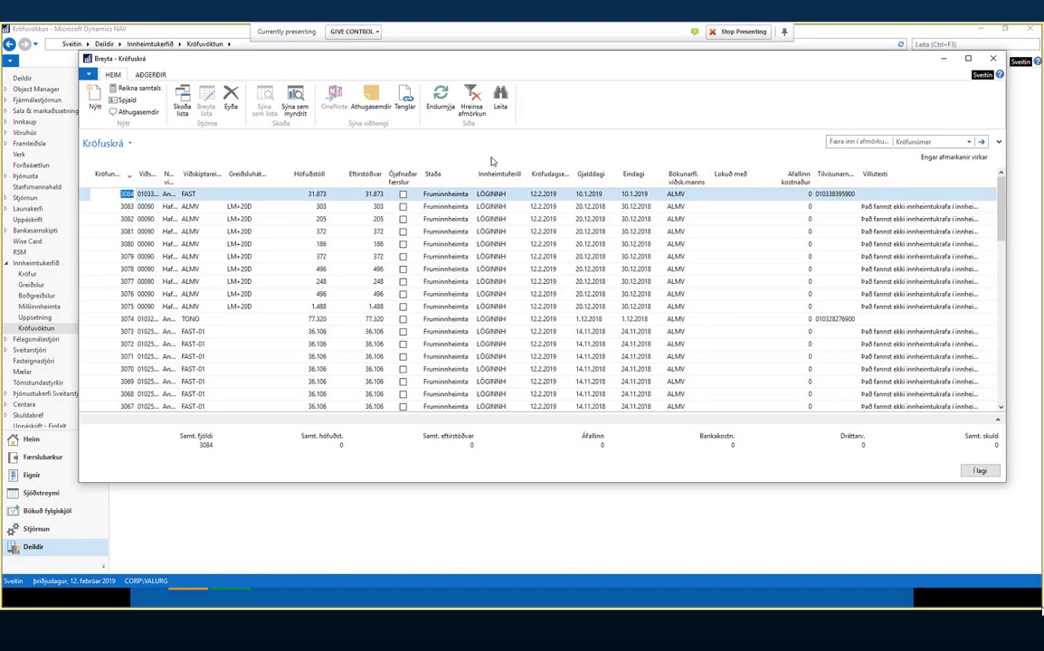
pyautogui.doubleClick(484, 67)
pyautogui.click(72, 43)
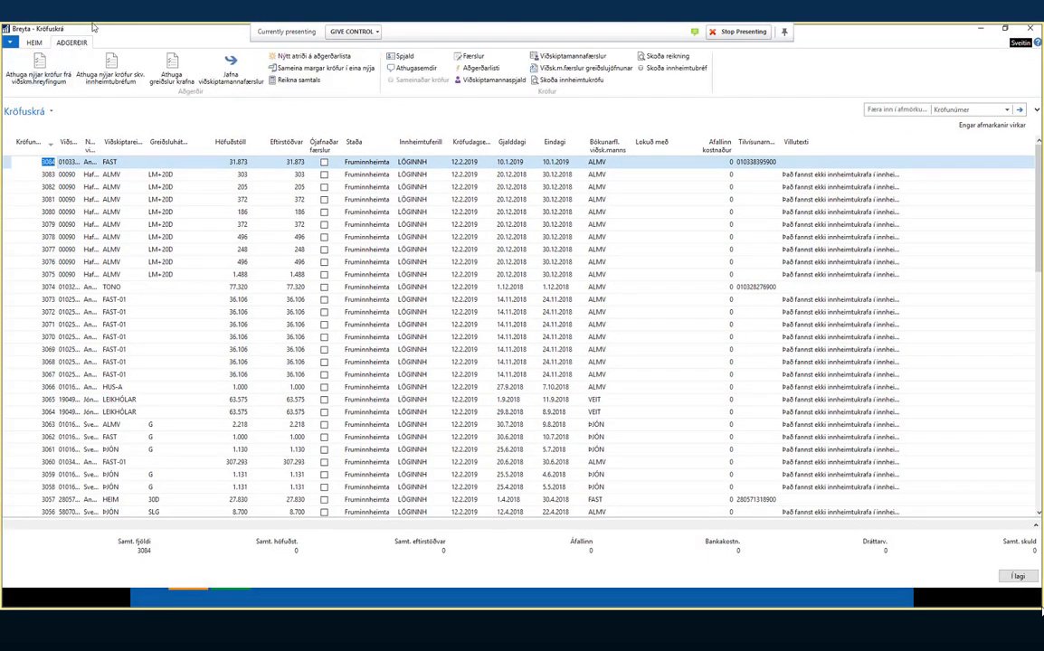
pyautogui.click(40, 61)
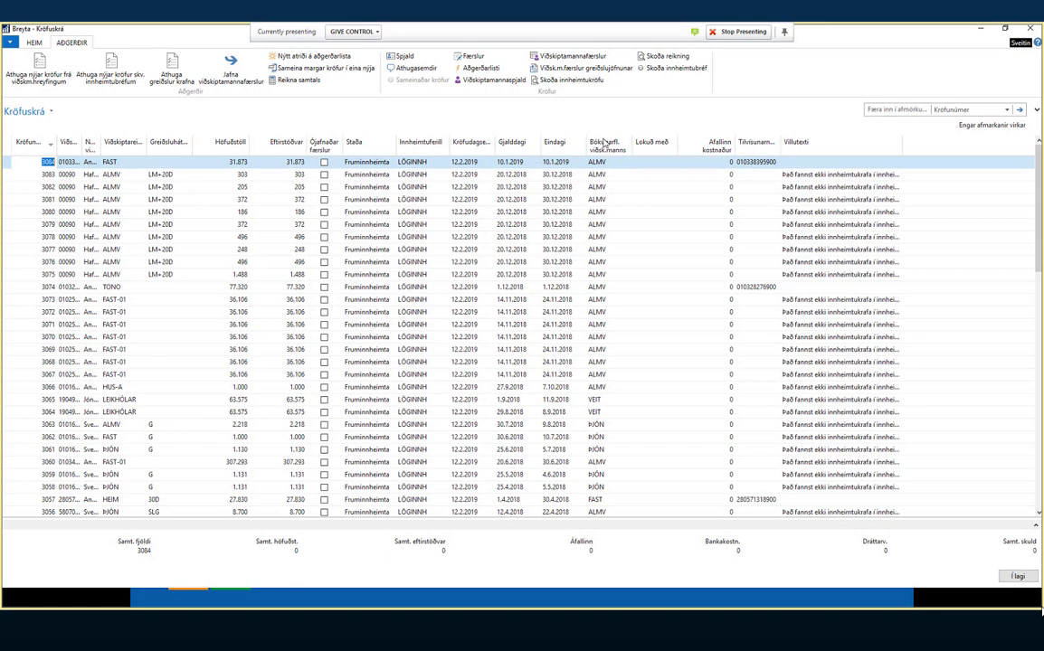
# - Widen the Villutexti column and check the error text on claims 3083 through 3077
pyautogui.click(875, 174)
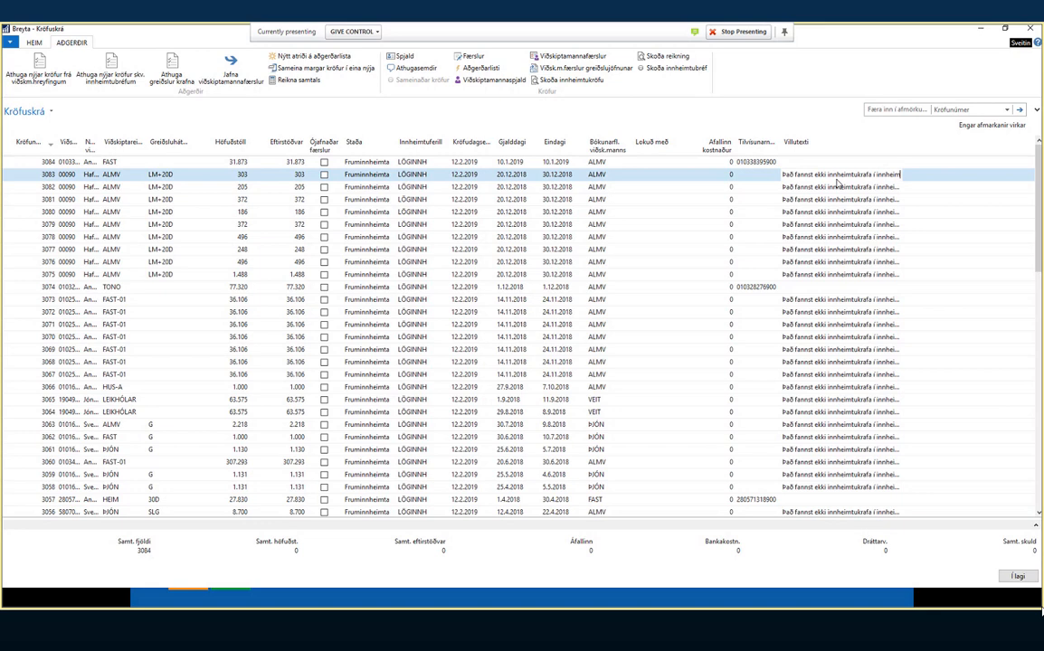
pyautogui.click(939, 190)
pyautogui.click(868, 175)
pyautogui.moveTo(901, 146); pyautogui.dragTo(977, 147)
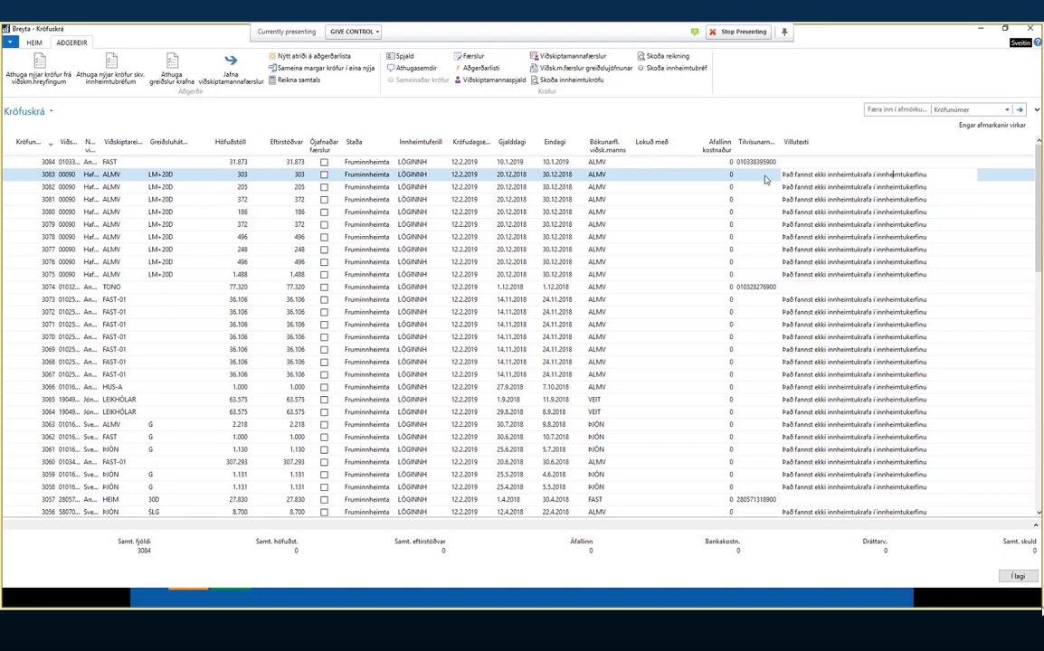
pyautogui.click(825, 199)
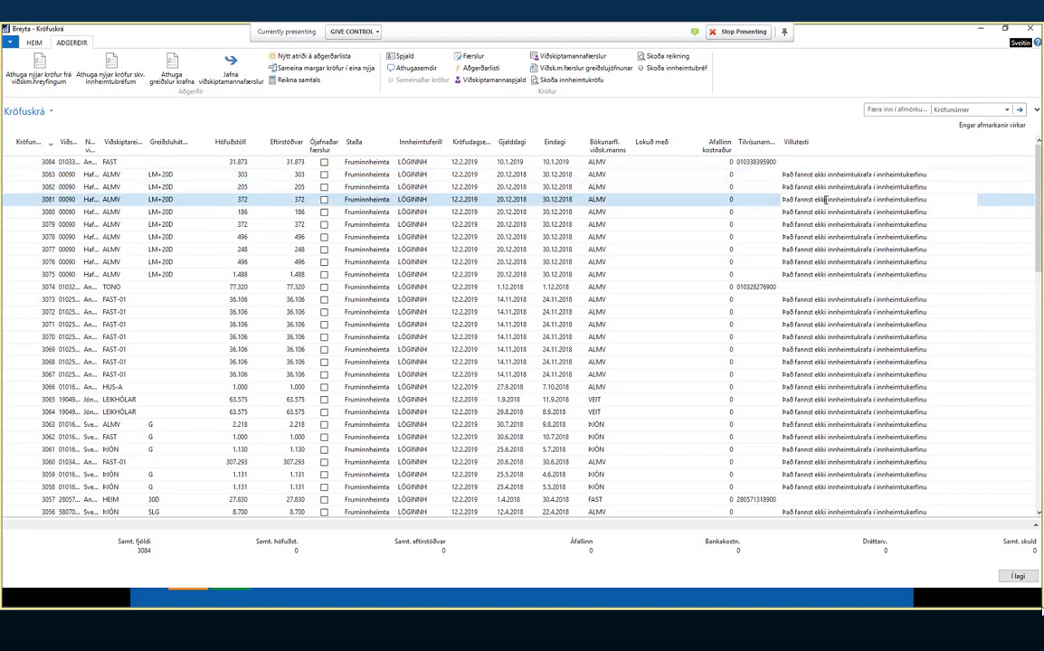
pyautogui.click(773, 212)
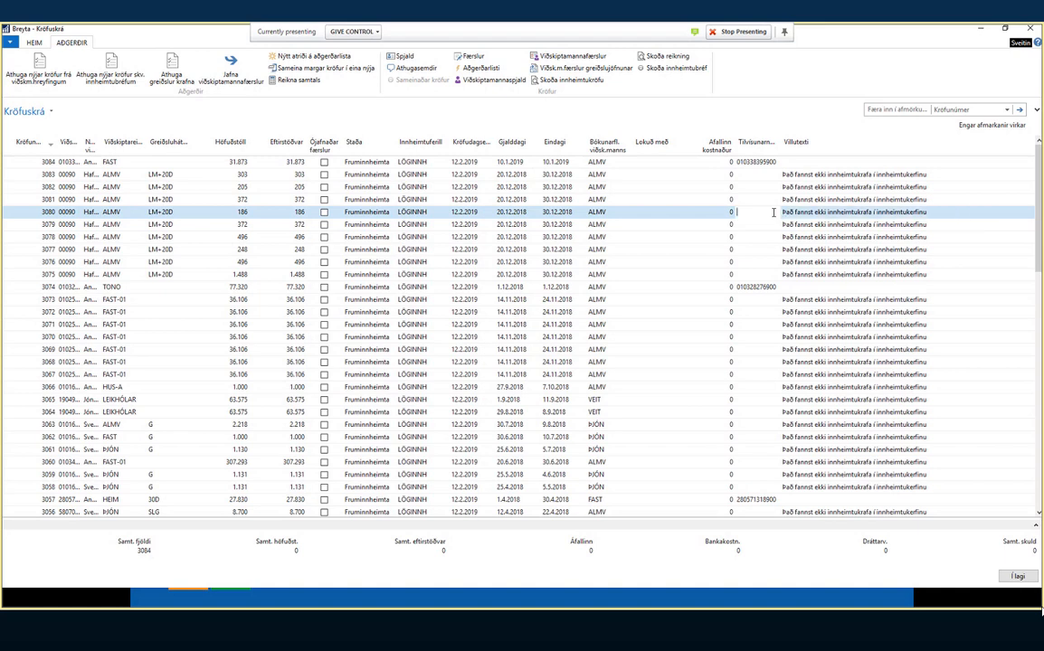
pyautogui.click(778, 224)
pyautogui.click(832, 237)
pyautogui.click(837, 249)
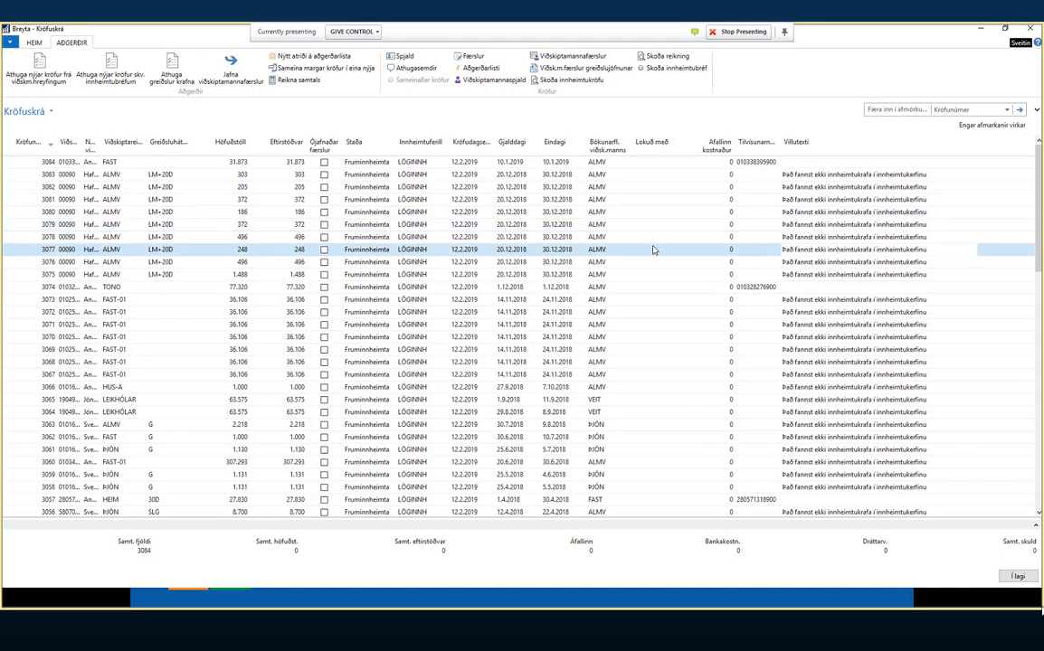
pyautogui.scroll(-4, 655, 251)
pyautogui.scroll(4, 685, 262)
# - Scroll to ÁSKRIFT claim 2992 (11.309) and open Jafna viðskiptamannafærslur for it
pyautogui.scroll(-1, 325, 301)
pyautogui.scroll(-17, 324, 301)
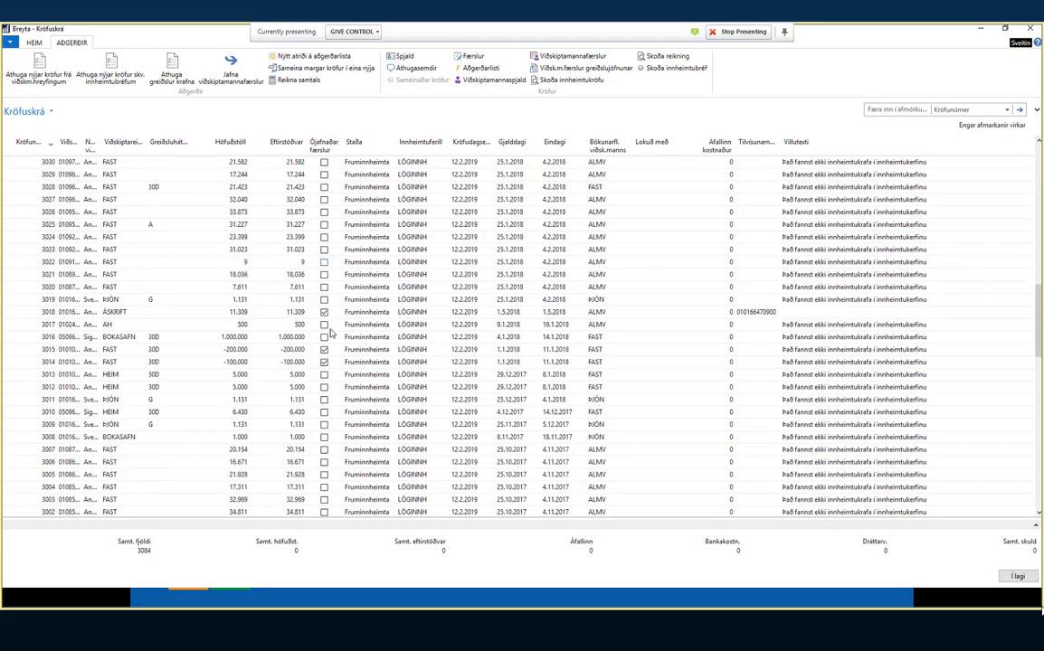
pyautogui.scroll(-6, 330, 332)
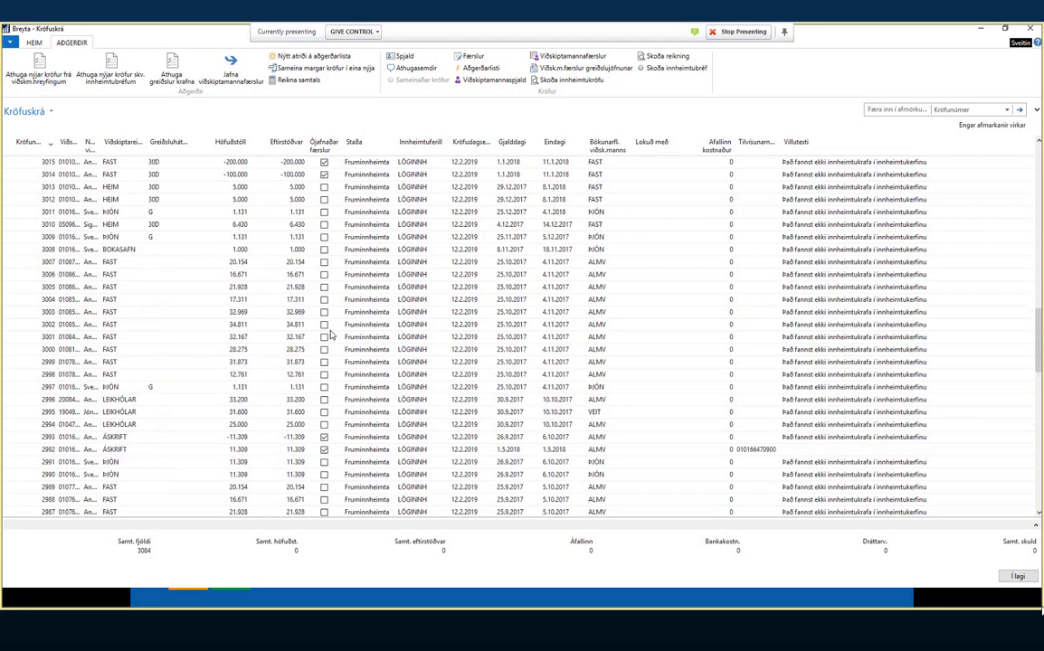
pyautogui.click(291, 401)
pyautogui.click(292, 413)
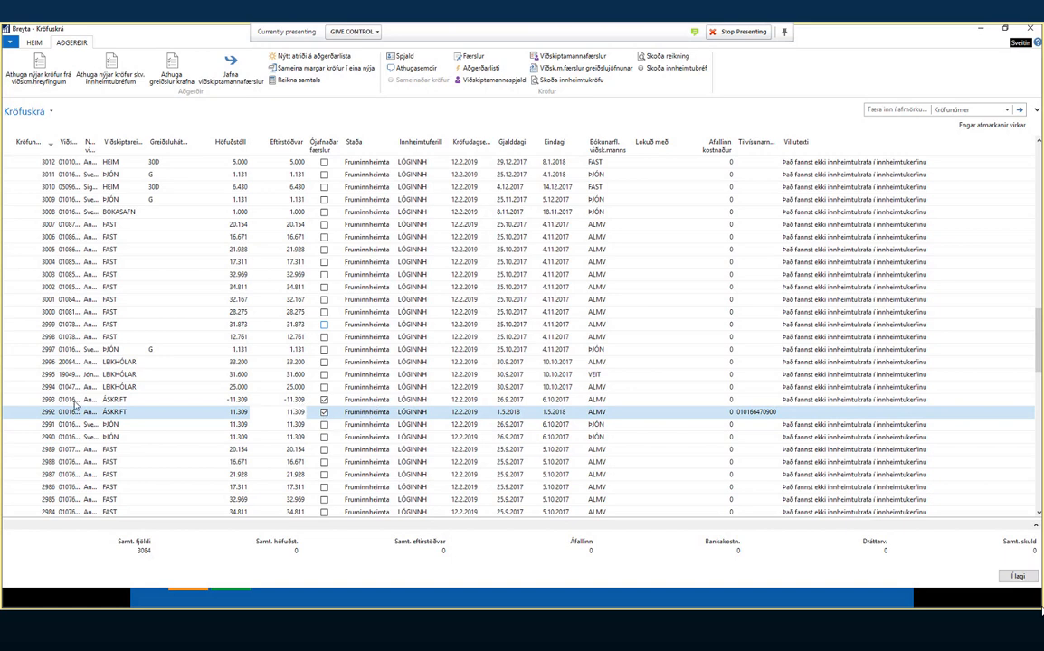
pyautogui.click(231, 65)
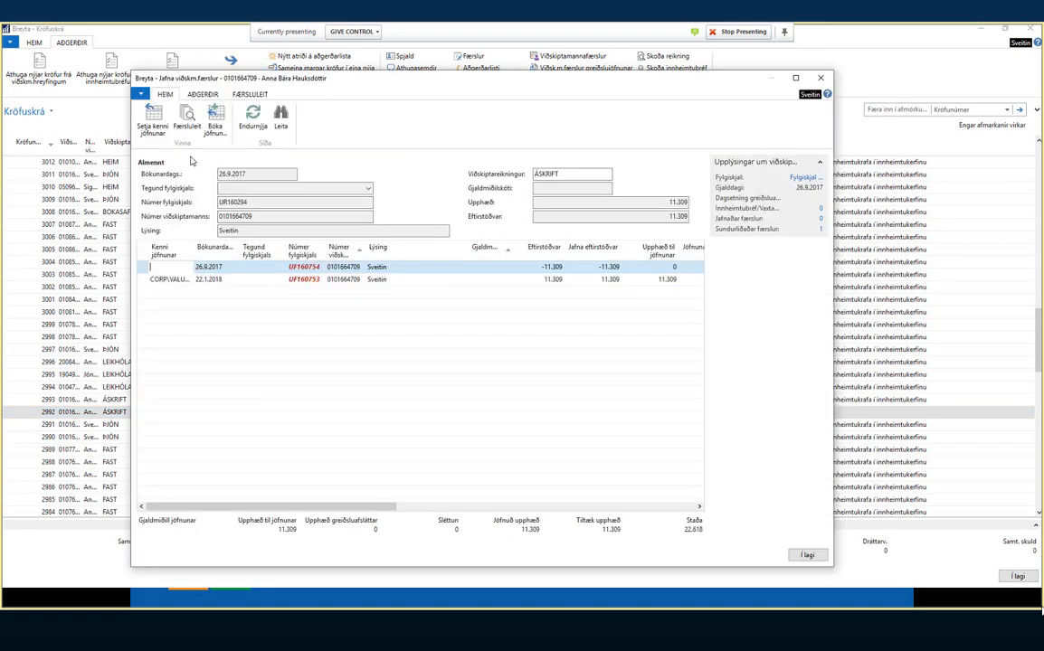
# - Mark the -11.309 entry with Setja kenni jöfnunar, post the application, and confirm
pyautogui.click(160, 131)
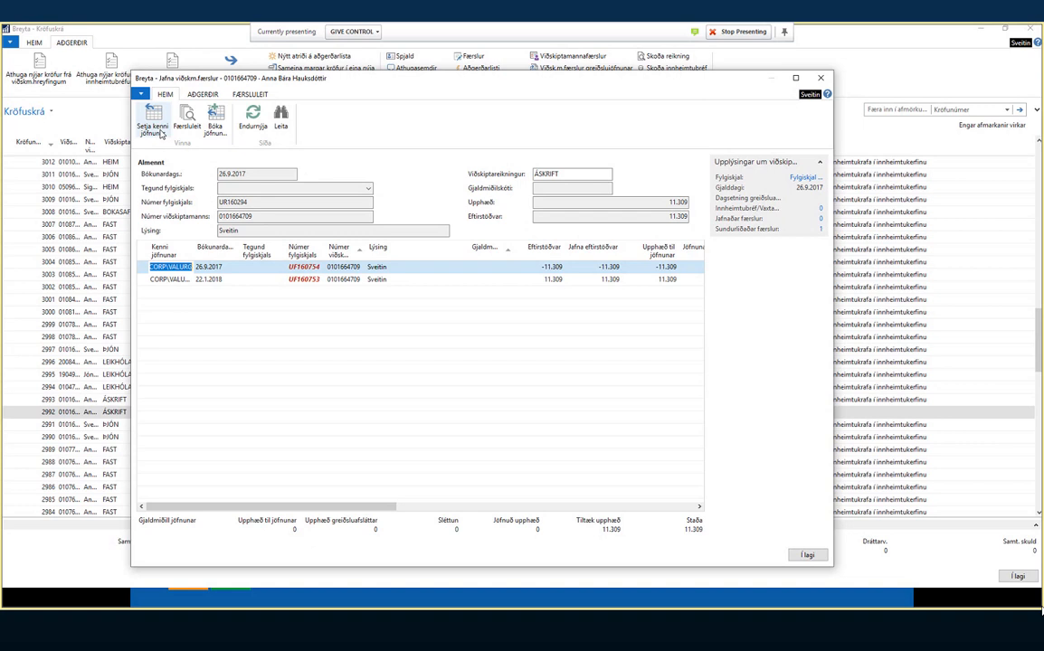
pyautogui.click(215, 120)
pyautogui.click(217, 168)
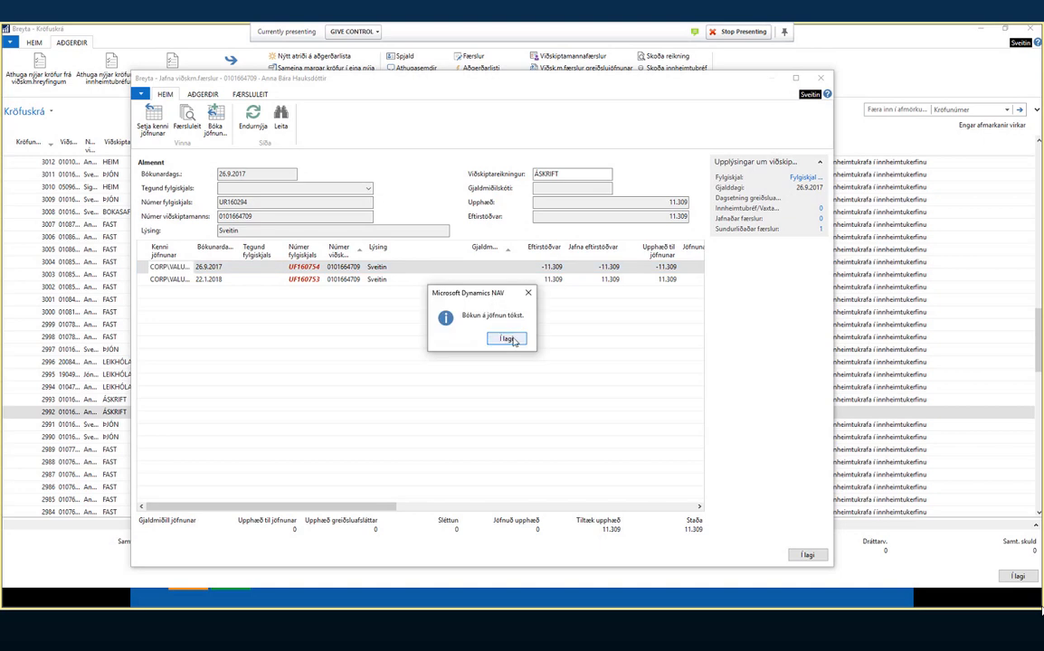
pyautogui.click(508, 339)
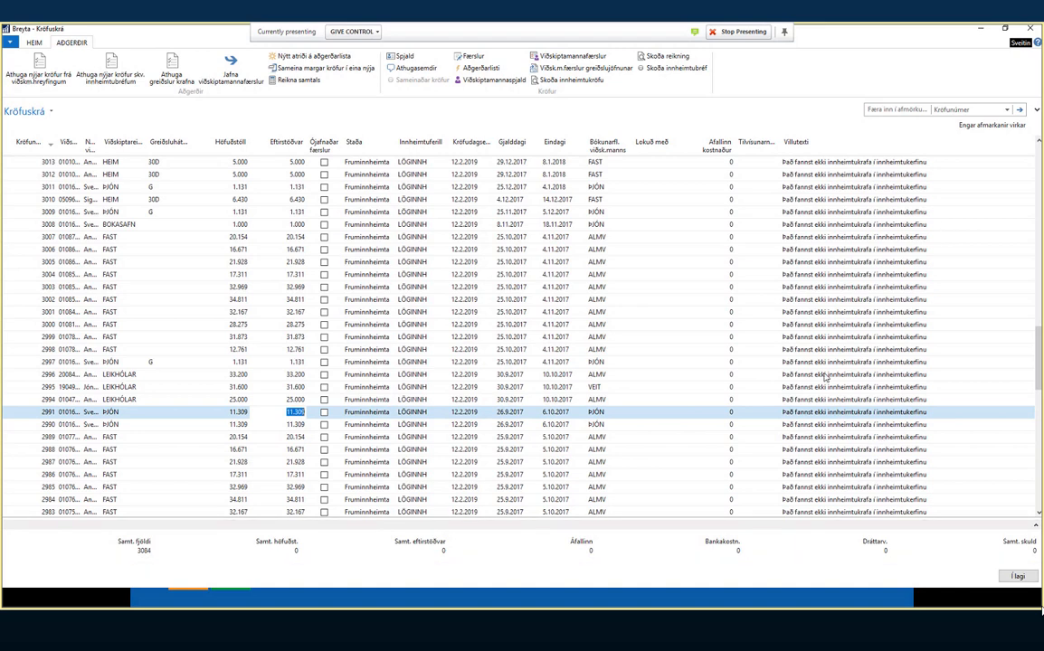
# - Run 'Athuga nýjar kröfur skv. innheimtubréfum' on the claims register from the top of the list
pyautogui.scroll(-3, 825, 378)
pyautogui.scroll(14, 898, 398)
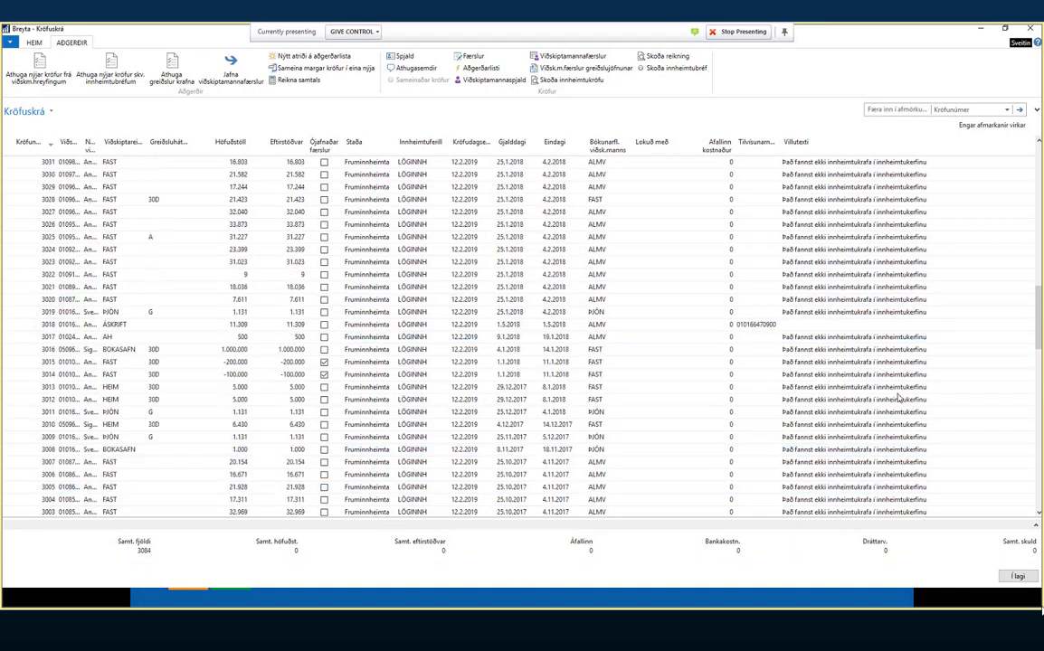
pyautogui.scroll(13, 900, 362)
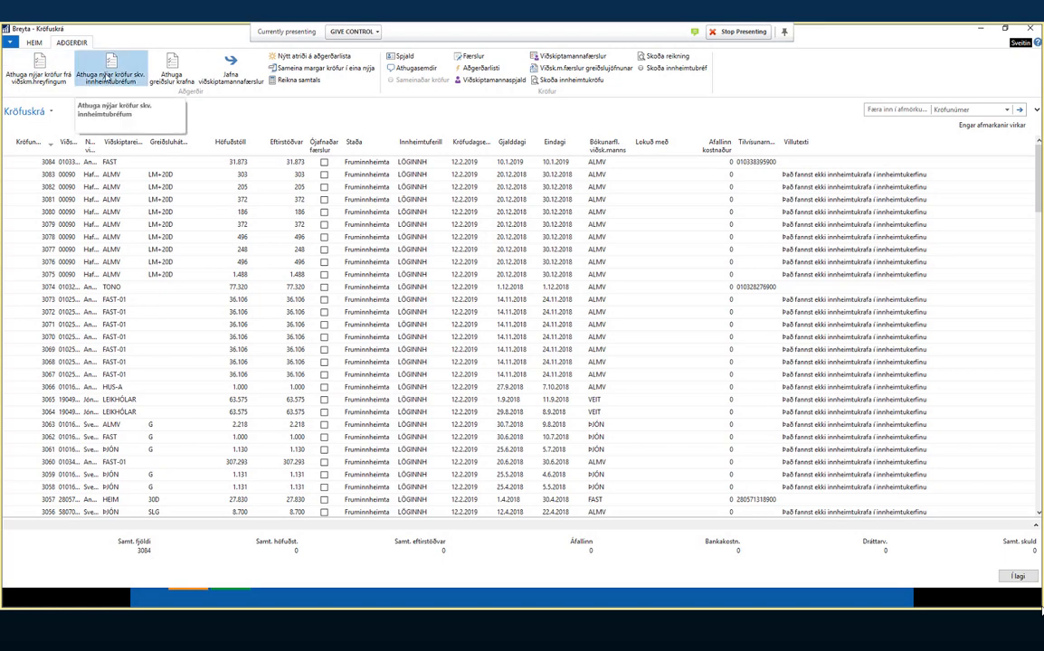
pyautogui.click(106, 77)
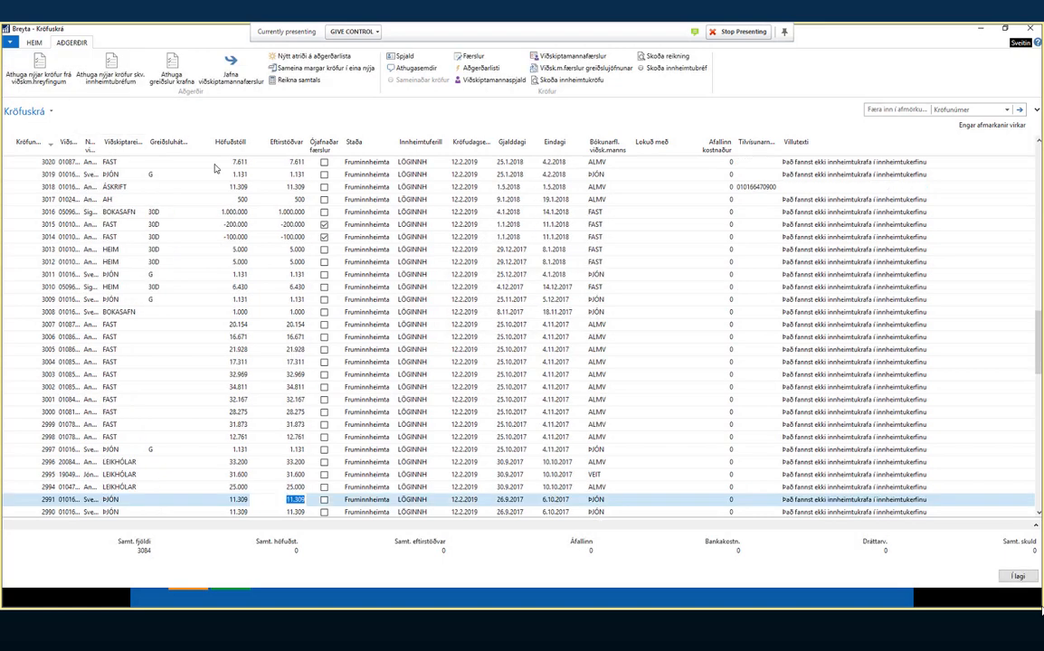
pyautogui.scroll(20, 215, 168)
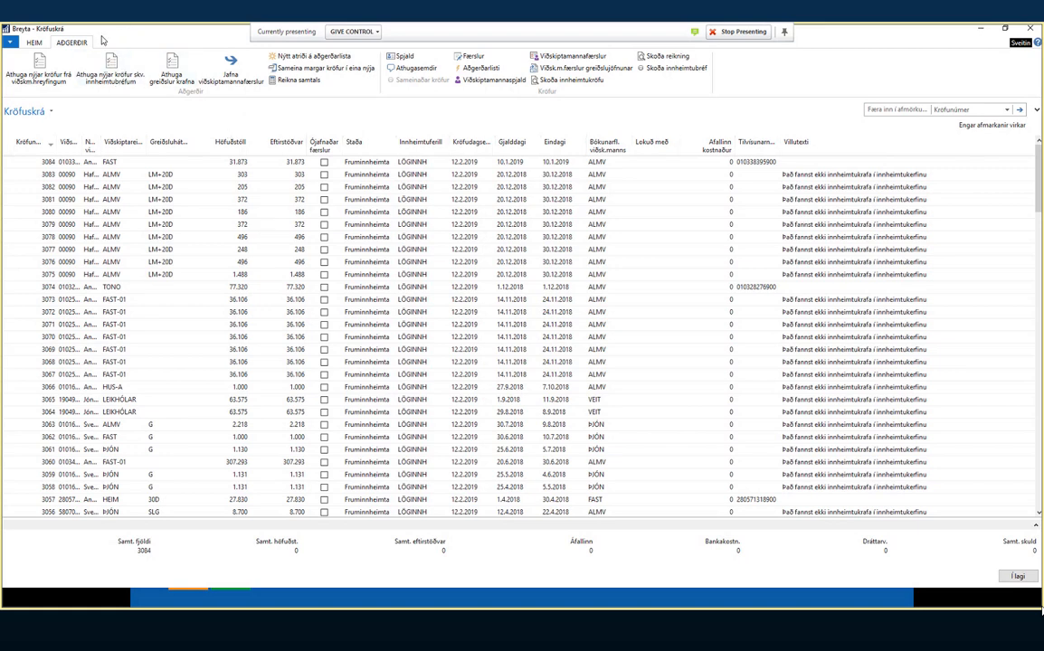
# - Run the claim payment check, dismiss the 'Viðskm.færsla er ekki til' error, and return to claim 3084
pyautogui.click(172, 67)
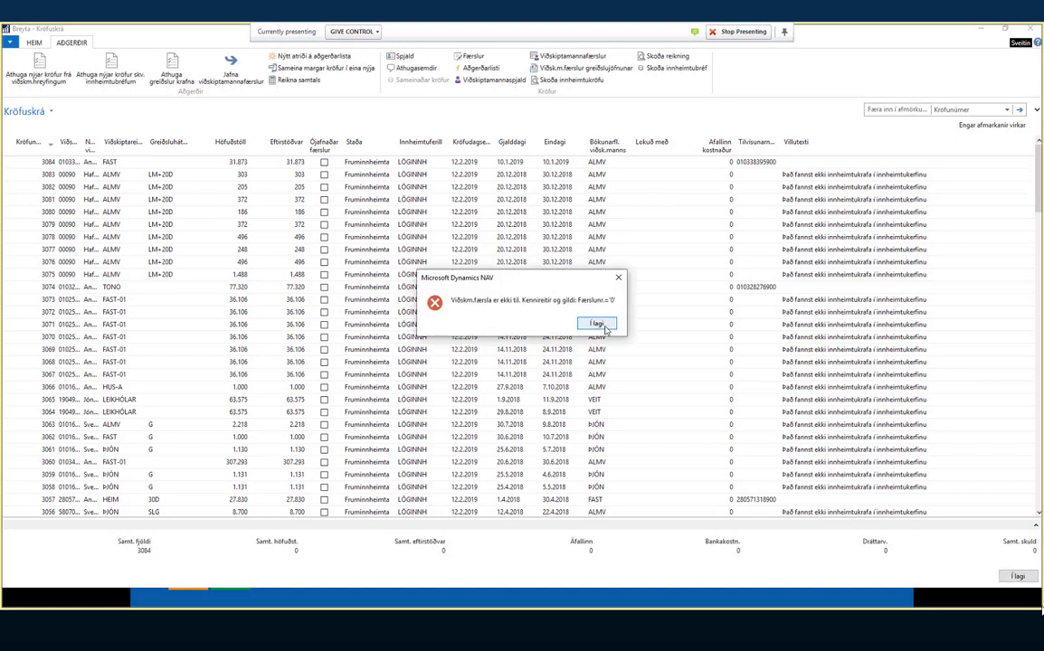
pyautogui.click(605, 327)
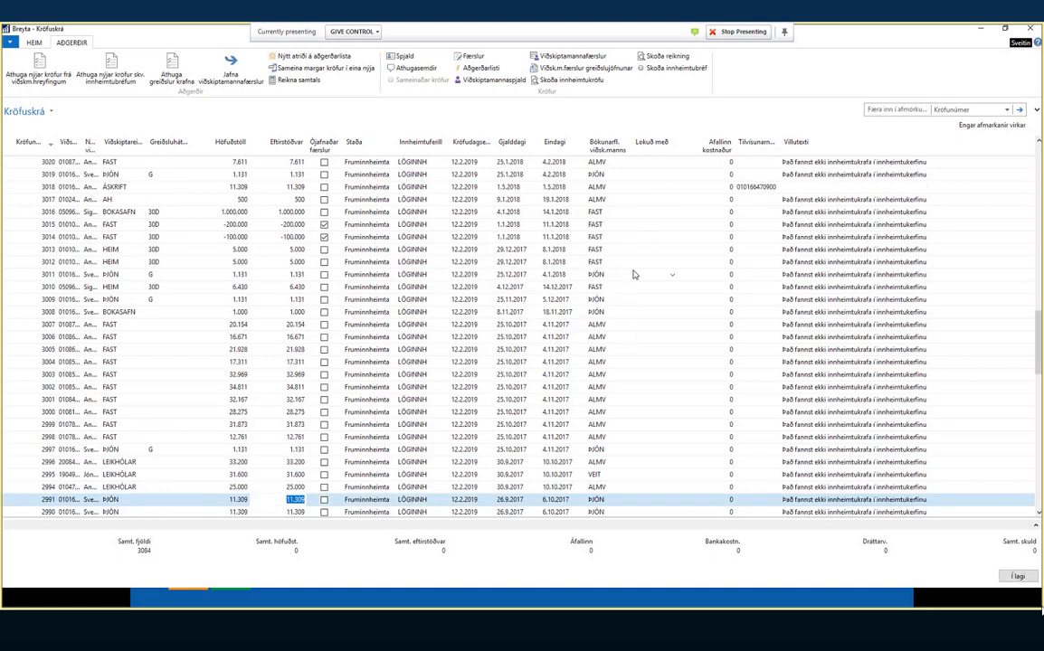
pyautogui.hotkey('ctrl', 'Home')
pyautogui.click(658, 162)
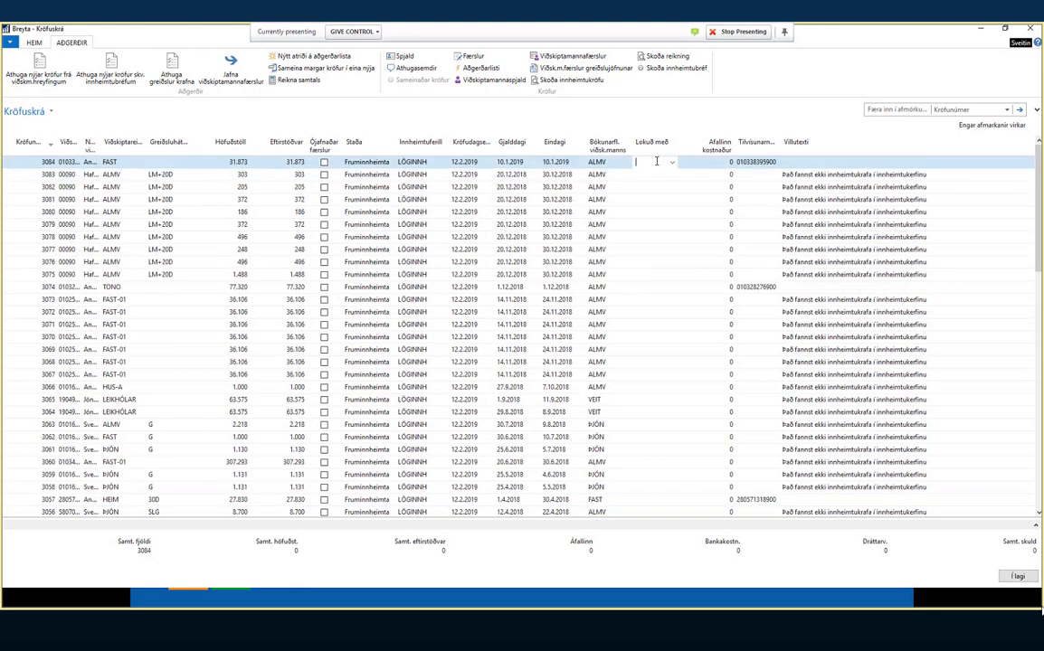
pyautogui.click(672, 163)
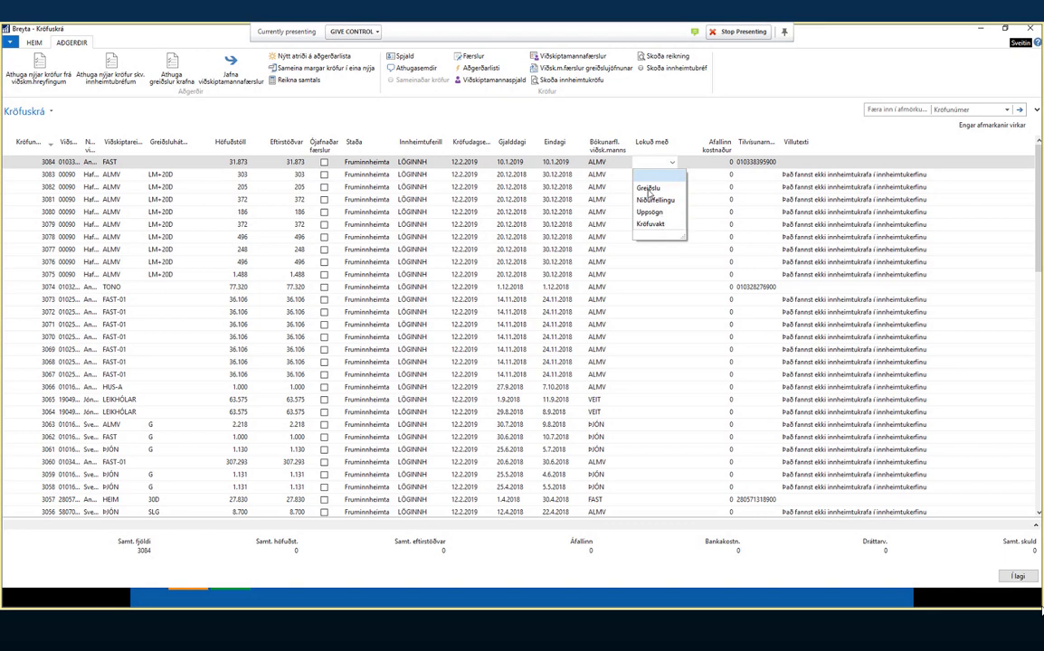
pyautogui.click(643, 161)
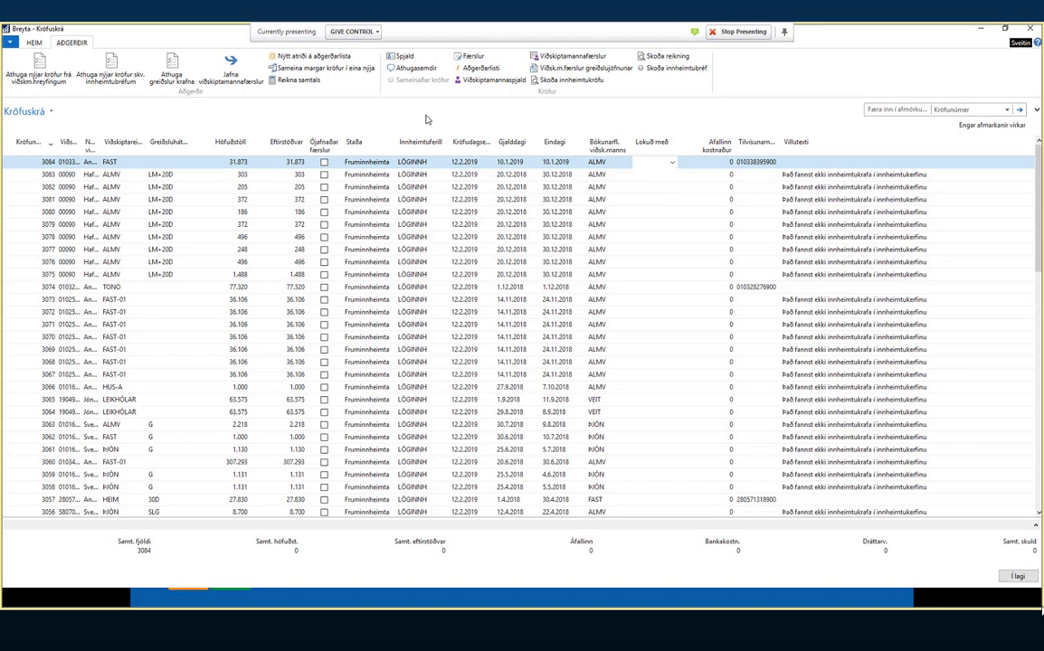
# - Close the earlier action entry windows and reopen a new action-list entry for claim 3084
pyautogui.click(330, 61)
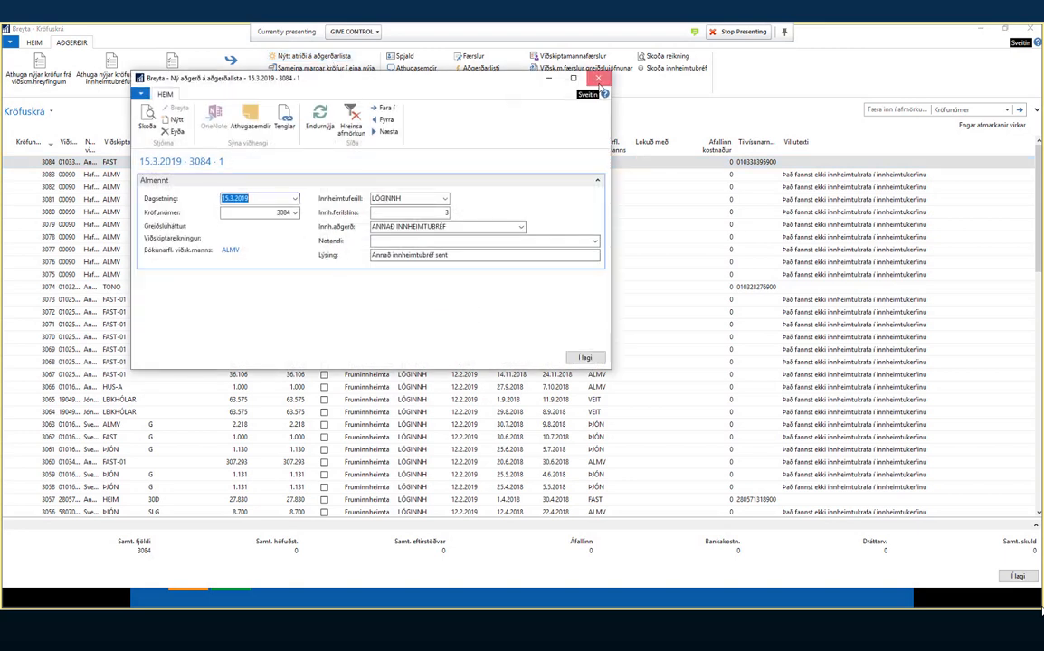
pyautogui.click(598, 79)
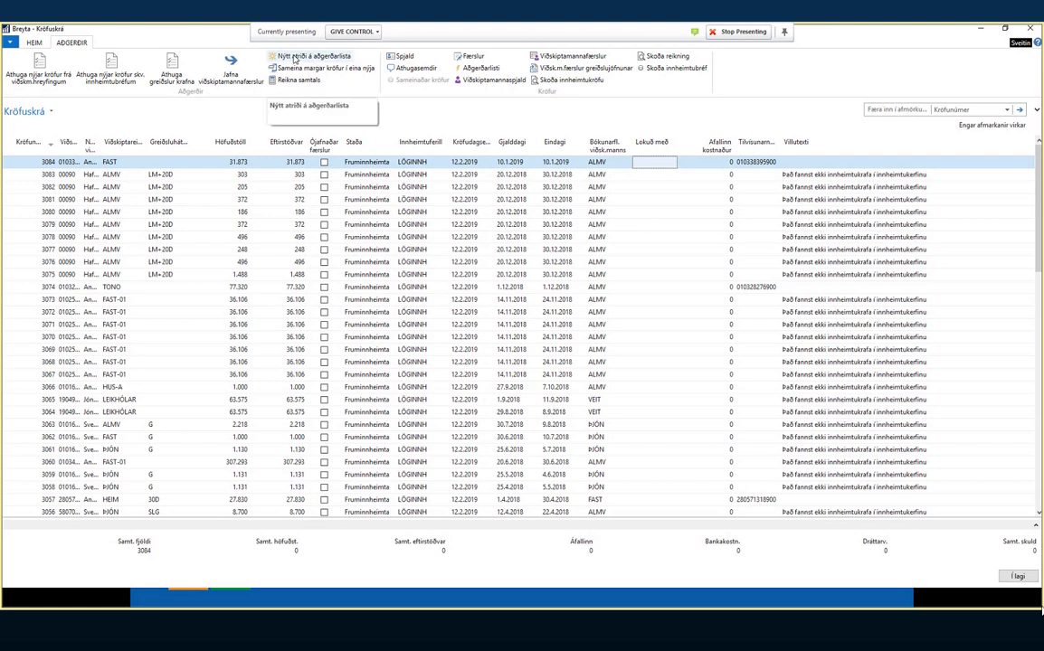
pyautogui.click(295, 59)
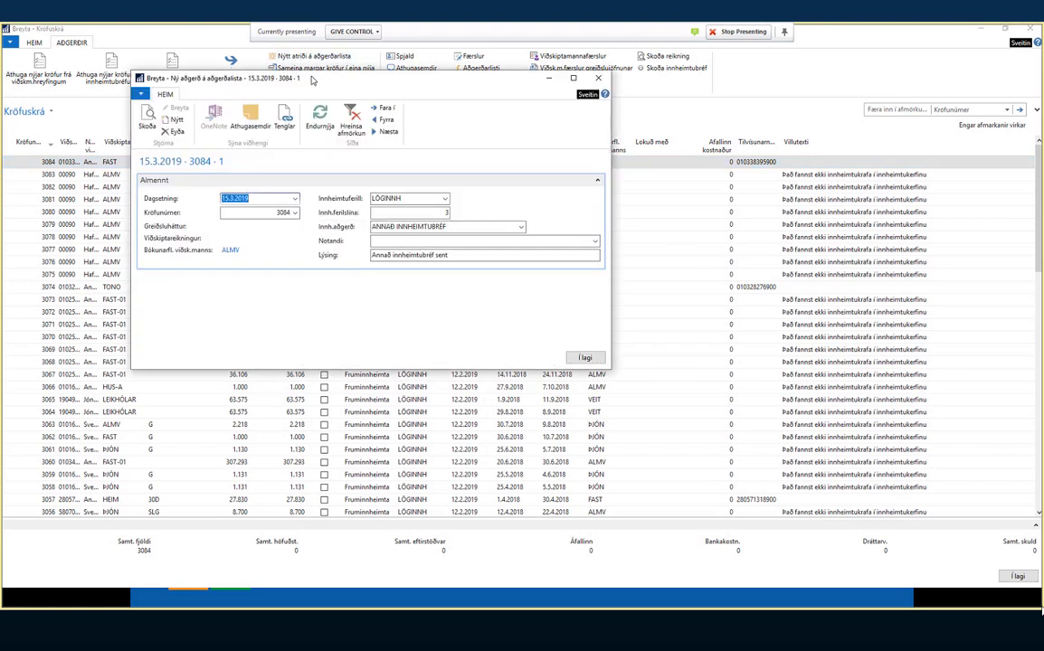
pyautogui.moveTo(319, 84); pyautogui.dragTo(524, 140)
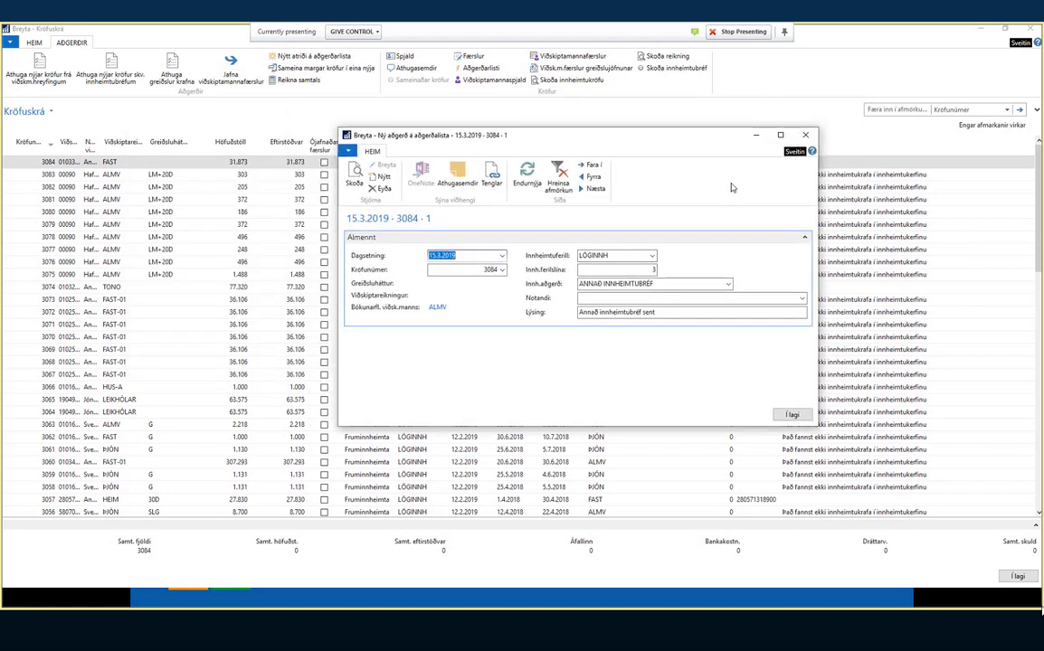
pyautogui.click(801, 136)
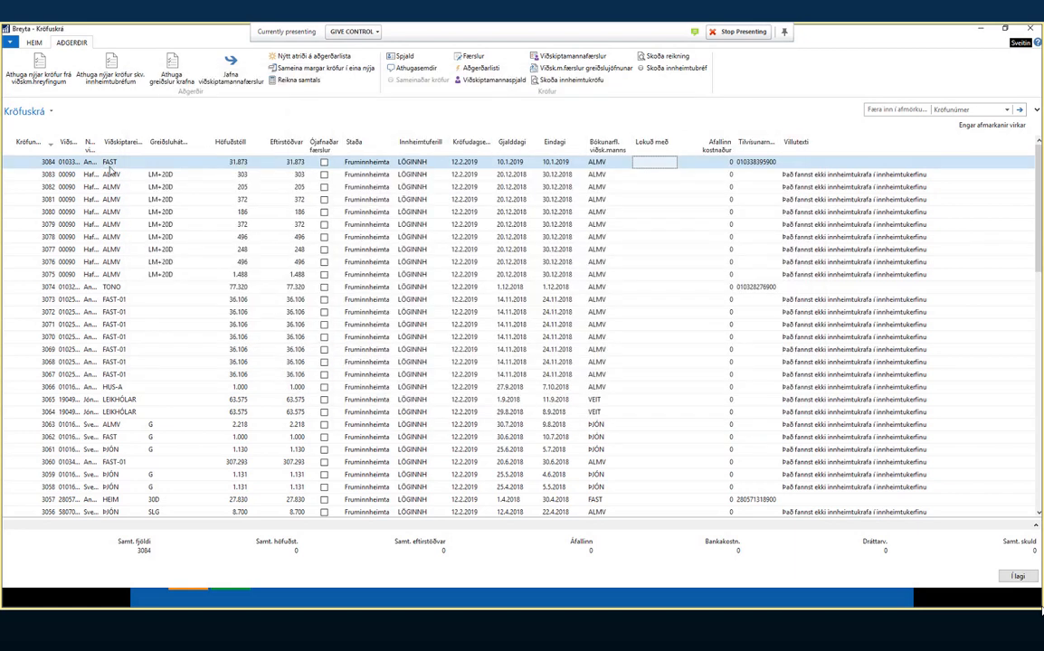
pyautogui.click(110, 161)
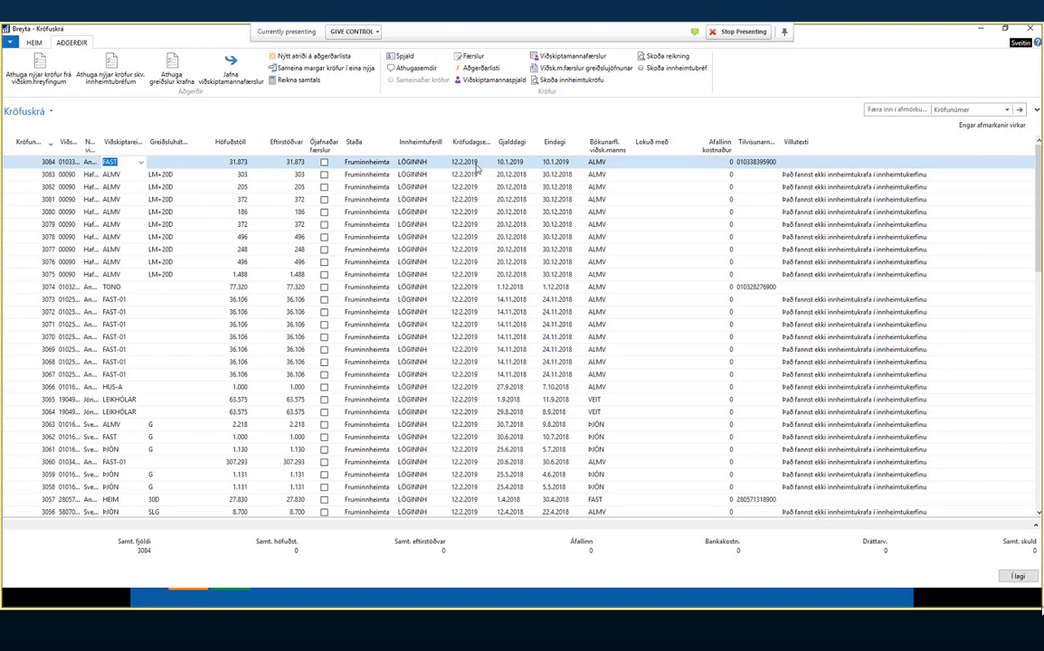
pyautogui.click(331, 59)
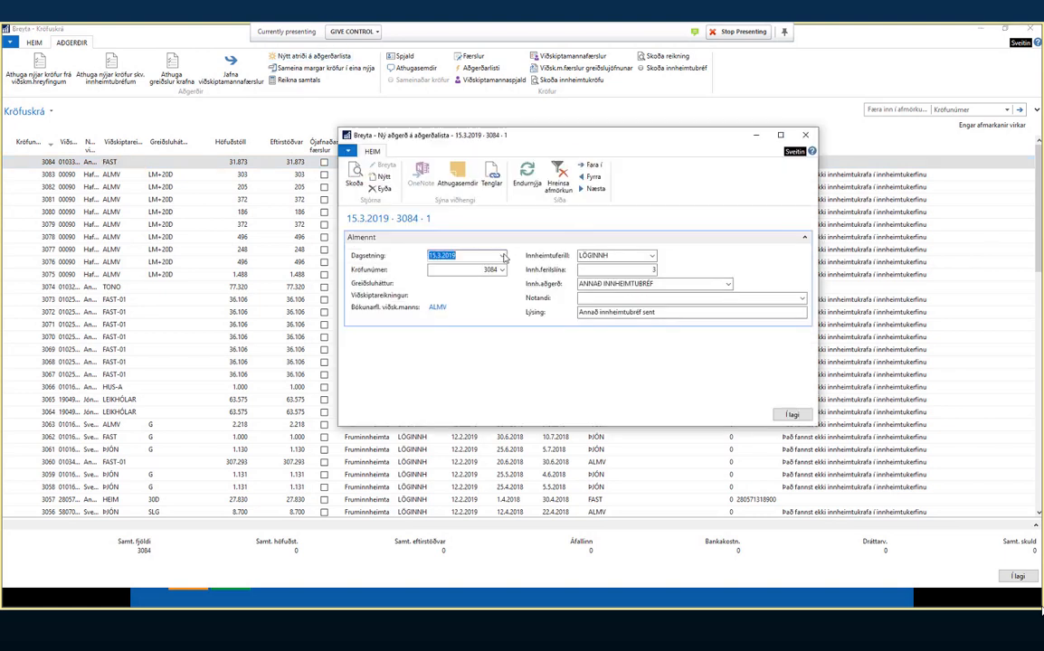
# - Start a blank action record dated 19.2.2019 for claim 3084
pyautogui.click(383, 177)
pyautogui.click(501, 258)
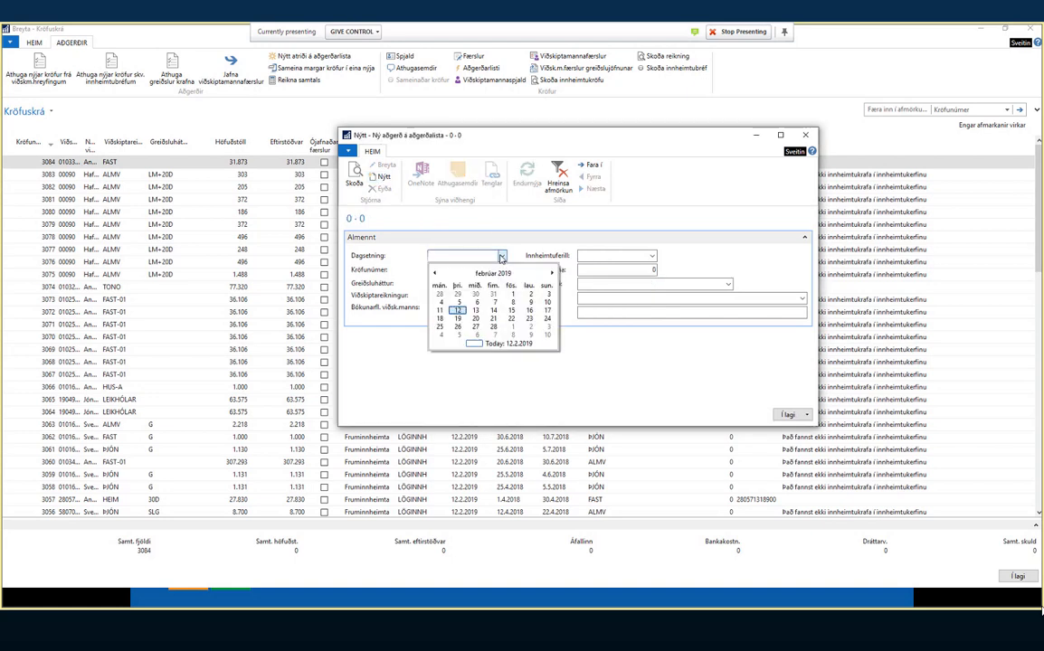
pyautogui.click(506, 142)
pyautogui.moveTo(505, 141); pyautogui.dragTo(688, 124)
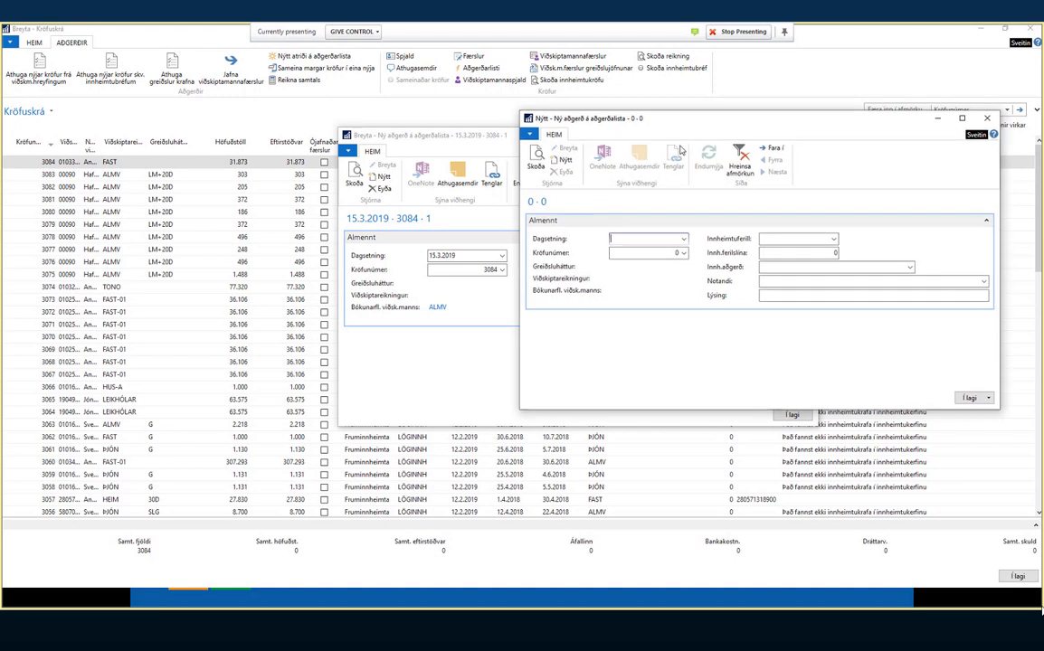
pyautogui.click(683, 240)
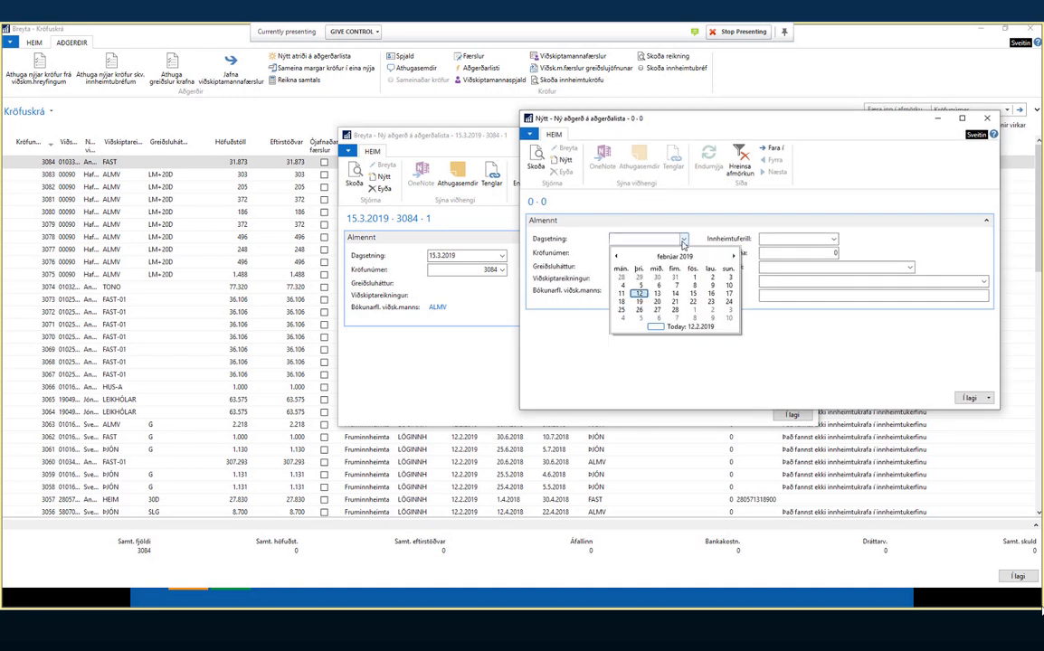
pyautogui.click(639, 301)
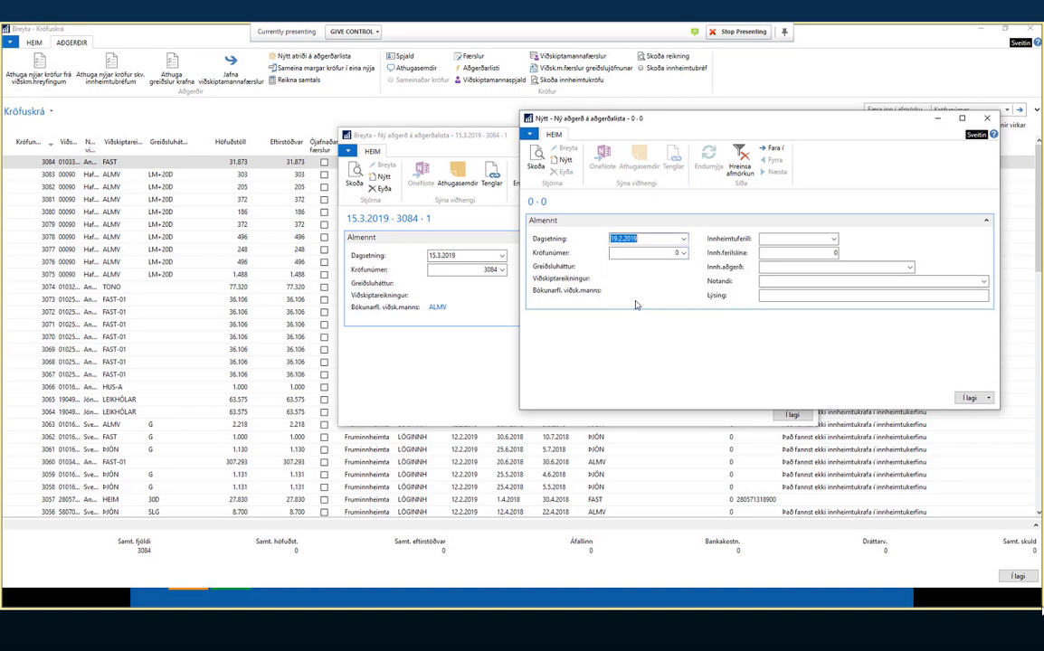
pyautogui.click(648, 254)
pyautogui.write('30')
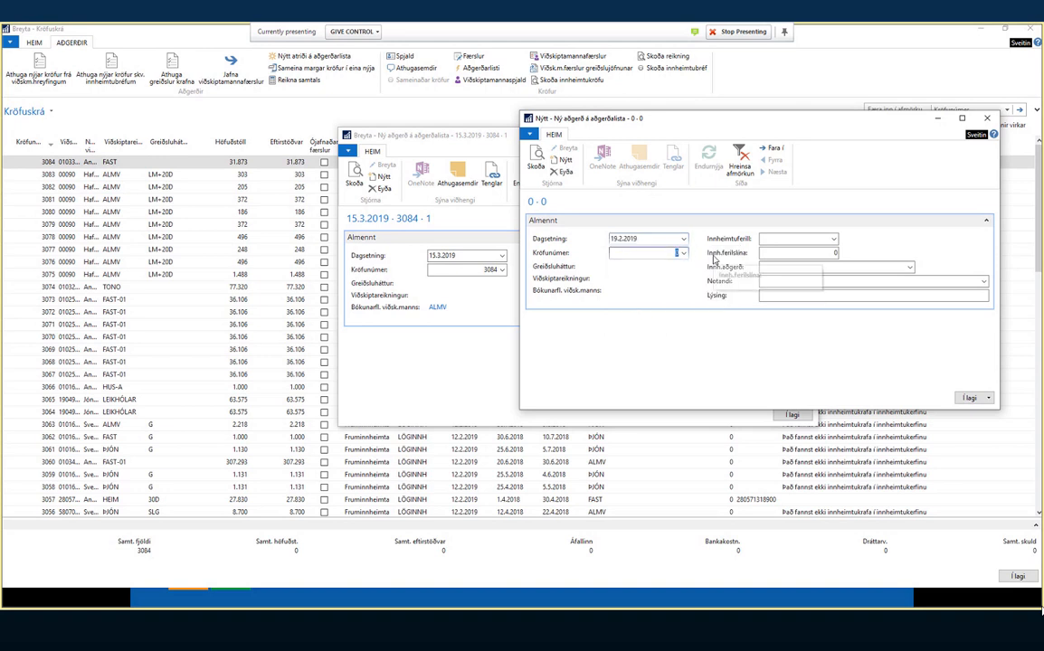
pyautogui.write('84')
pyautogui.press('Tab')
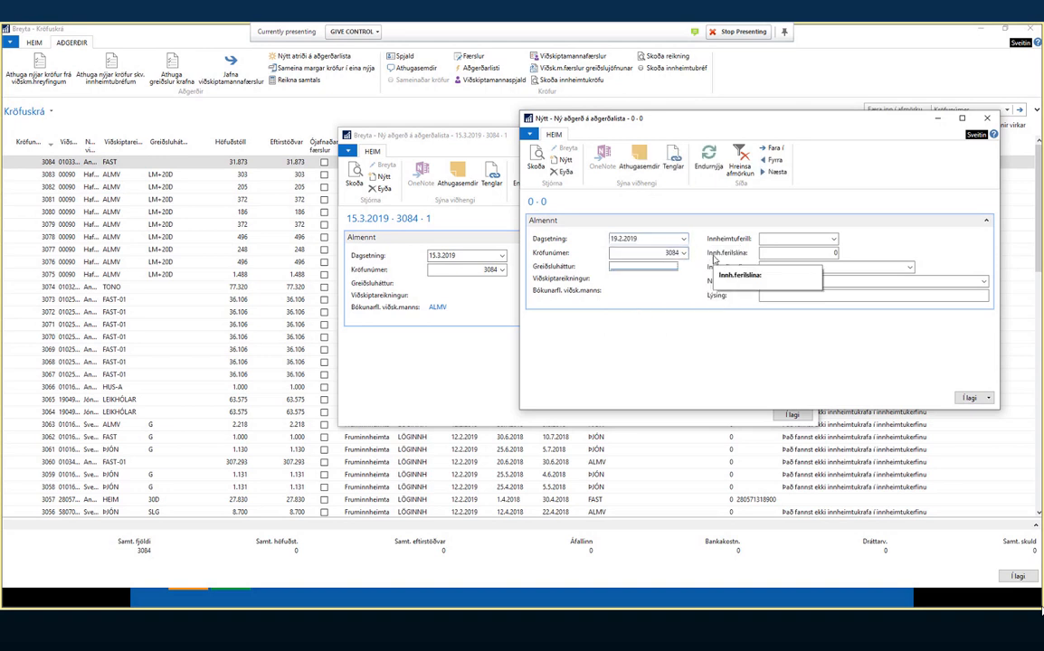
# - Set the collection process to ALMENNUR and the action to ALMENN
pyautogui.click(831, 238)
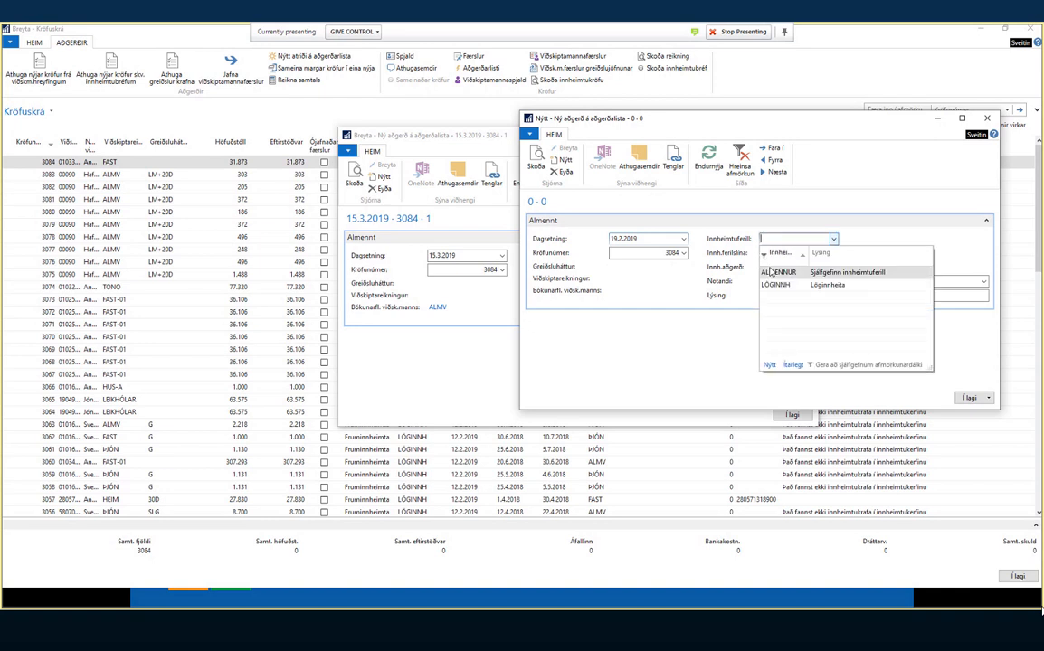
pyautogui.click(770, 271)
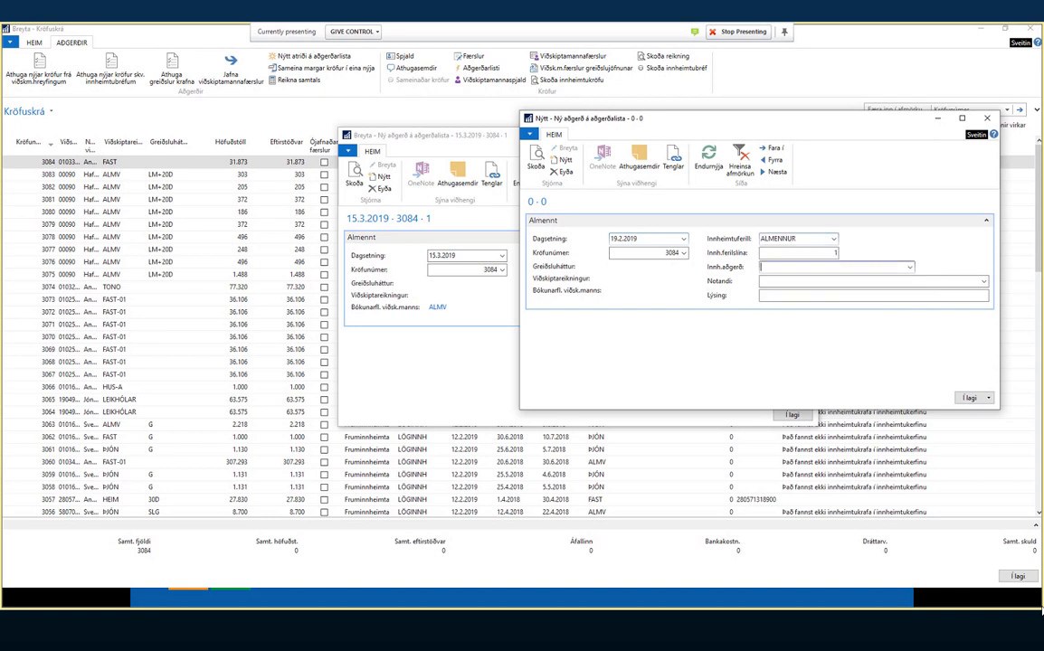
pyautogui.click(910, 267)
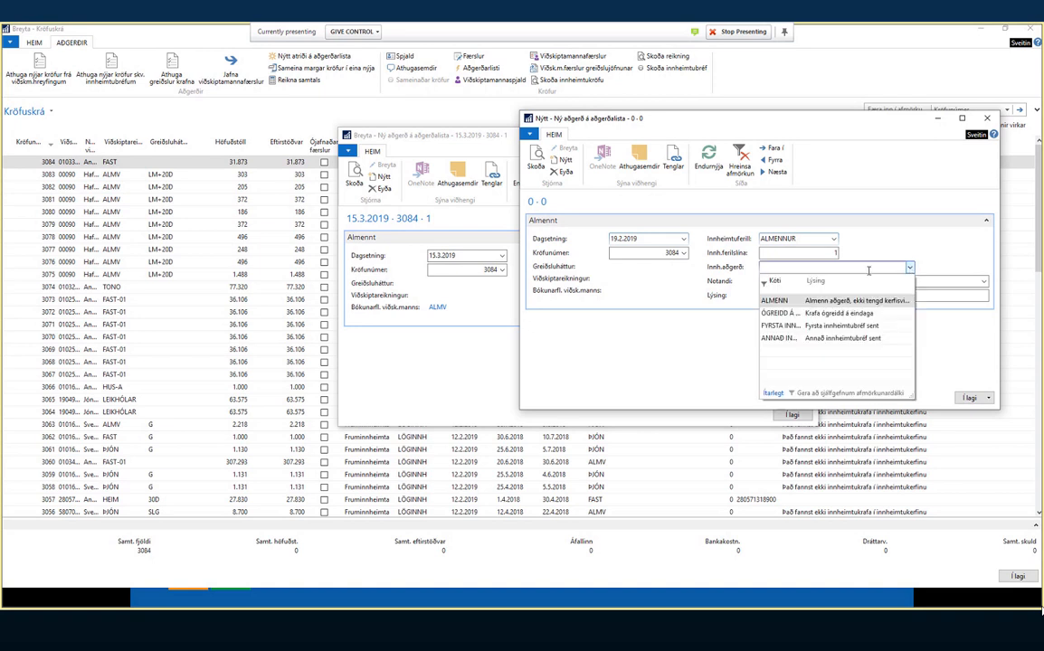
pyautogui.click(789, 302)
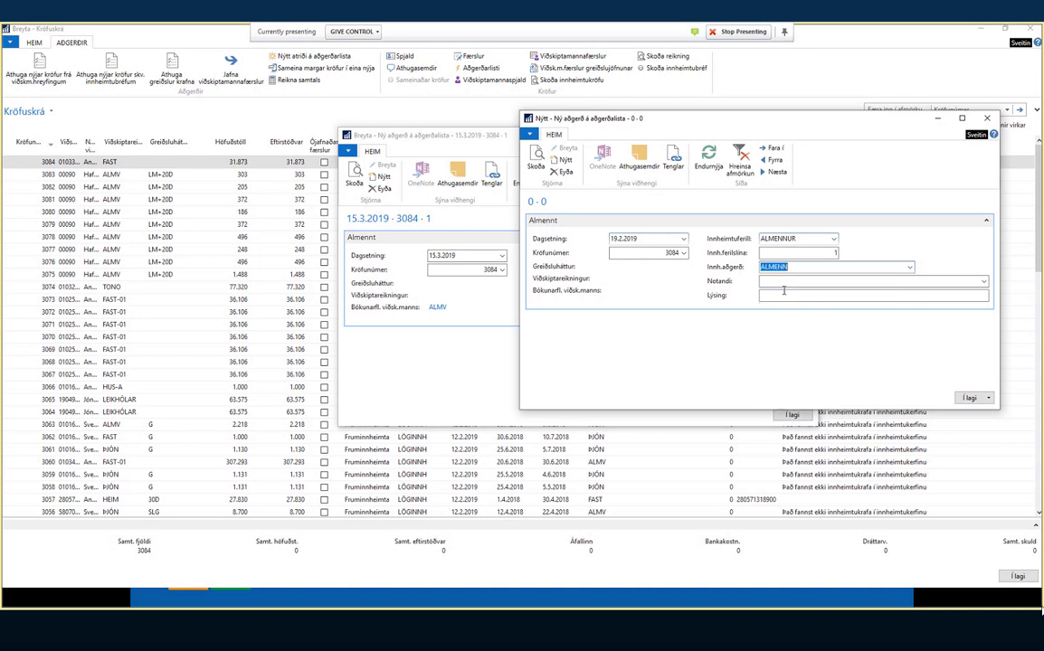
# - Enter the user account and description 'Ætlar að borga 18.02.19', then save and close the entry
pyautogui.click(790, 282)
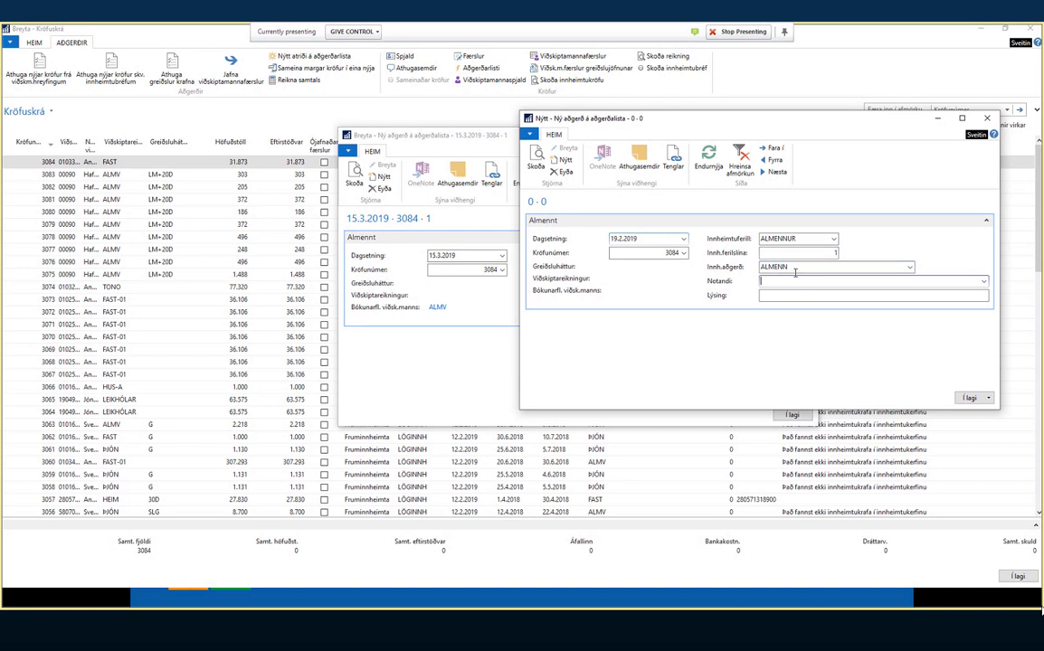
pyautogui.click(983, 283)
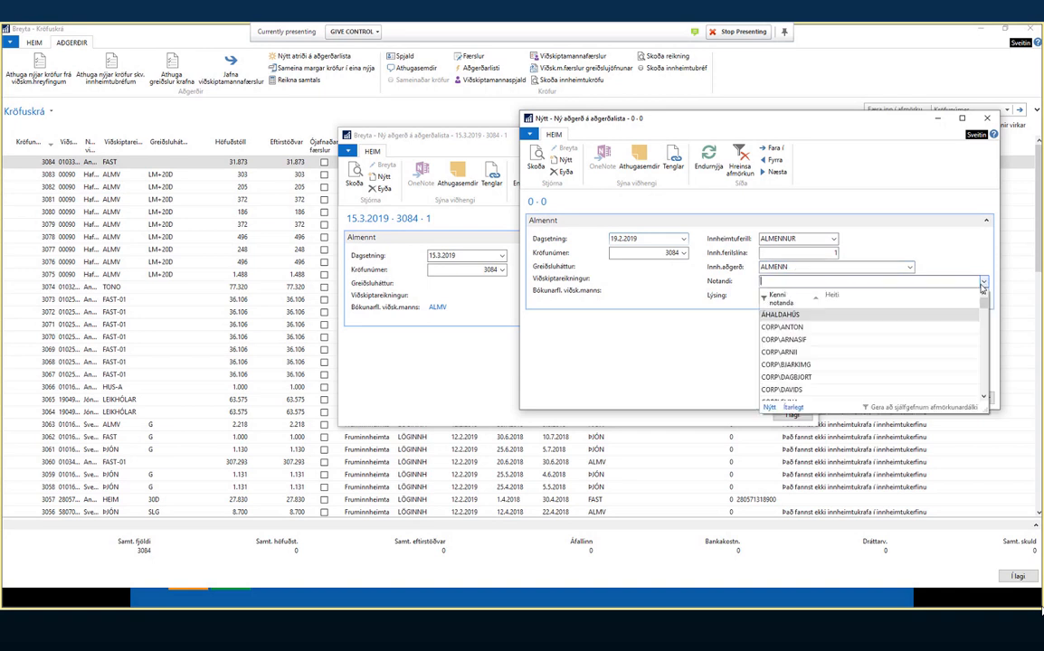
pyautogui.click(795, 280)
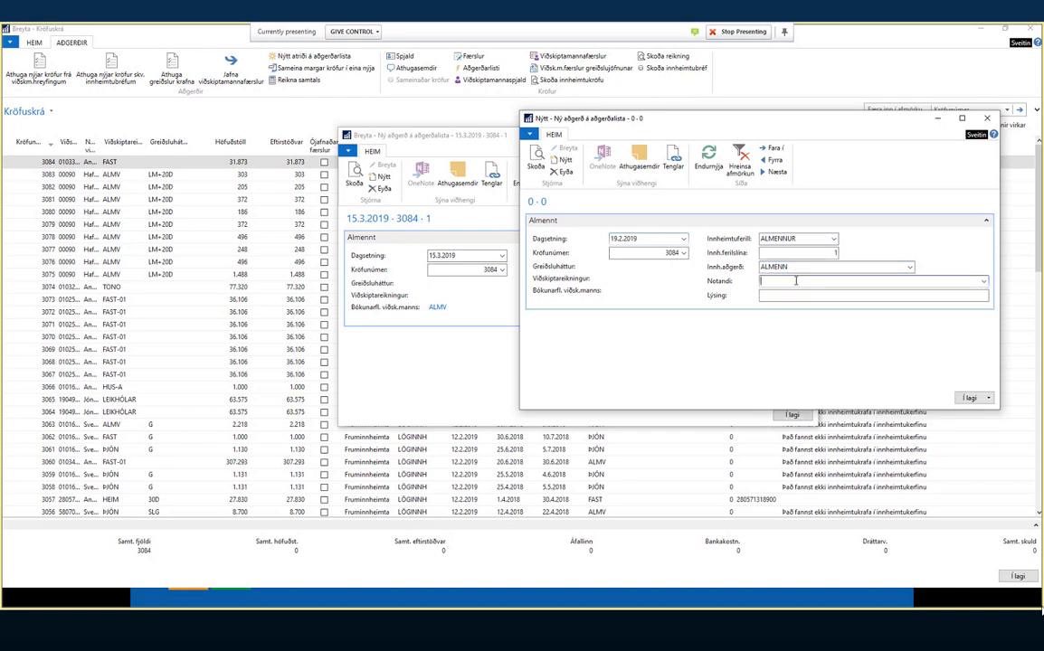
pyautogui.press('Tab')
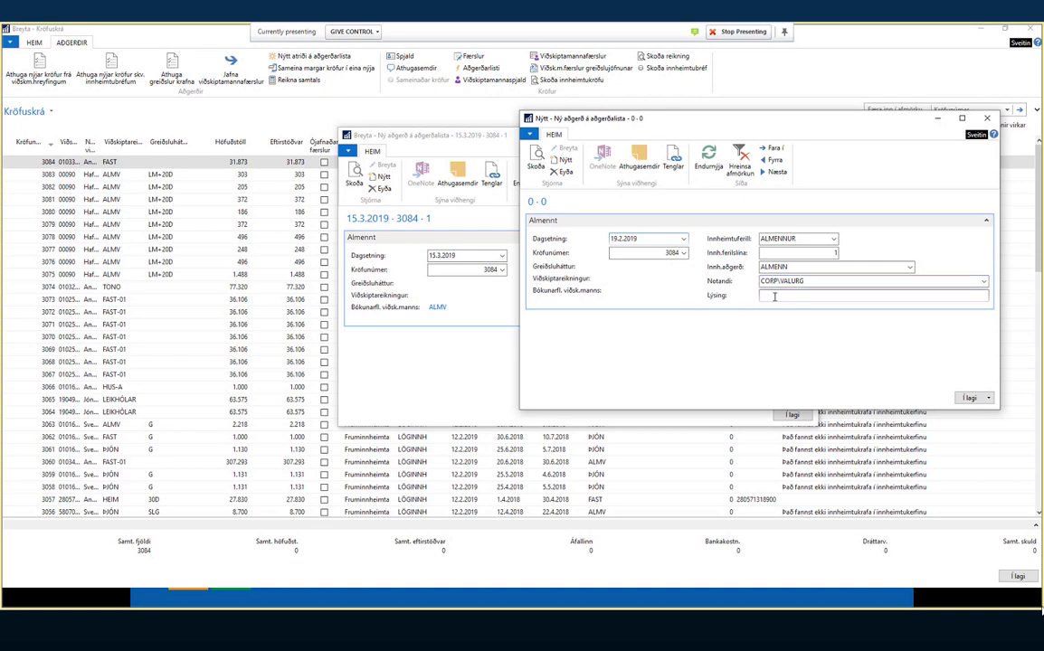
pyautogui.click(972, 398)
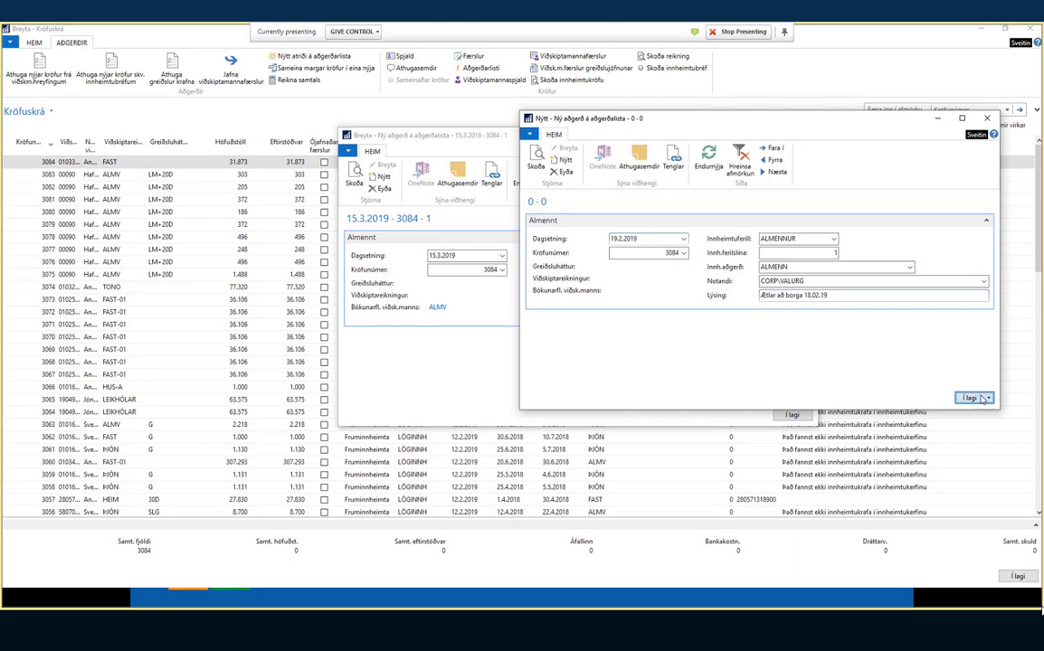
pyautogui.click(792, 415)
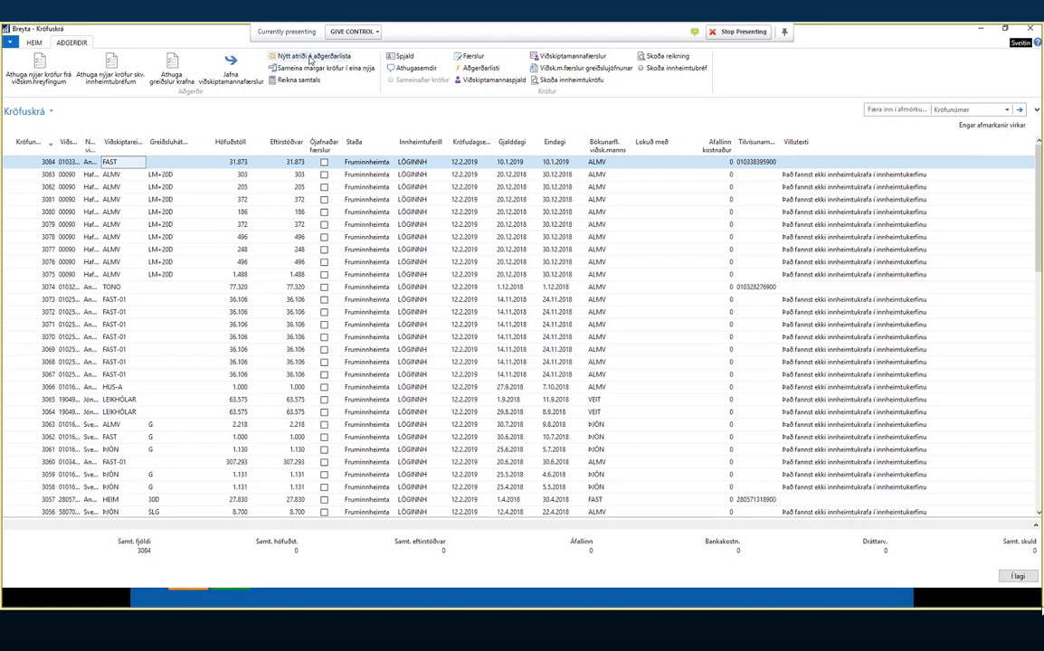
pyautogui.click(292, 174)
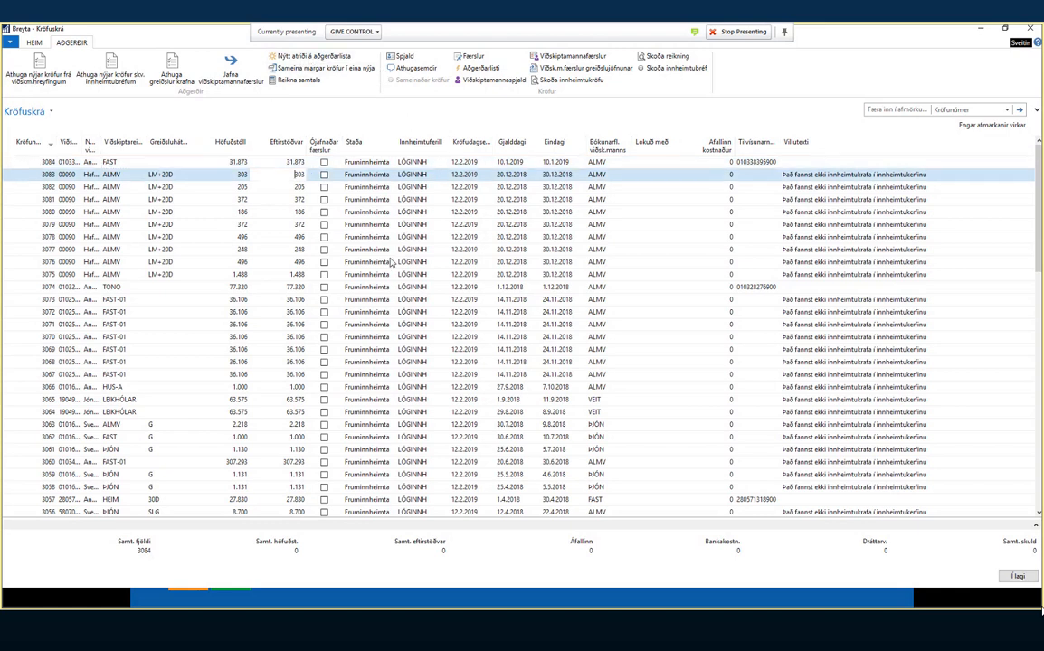
pyautogui.scroll(-15, 329, 312)
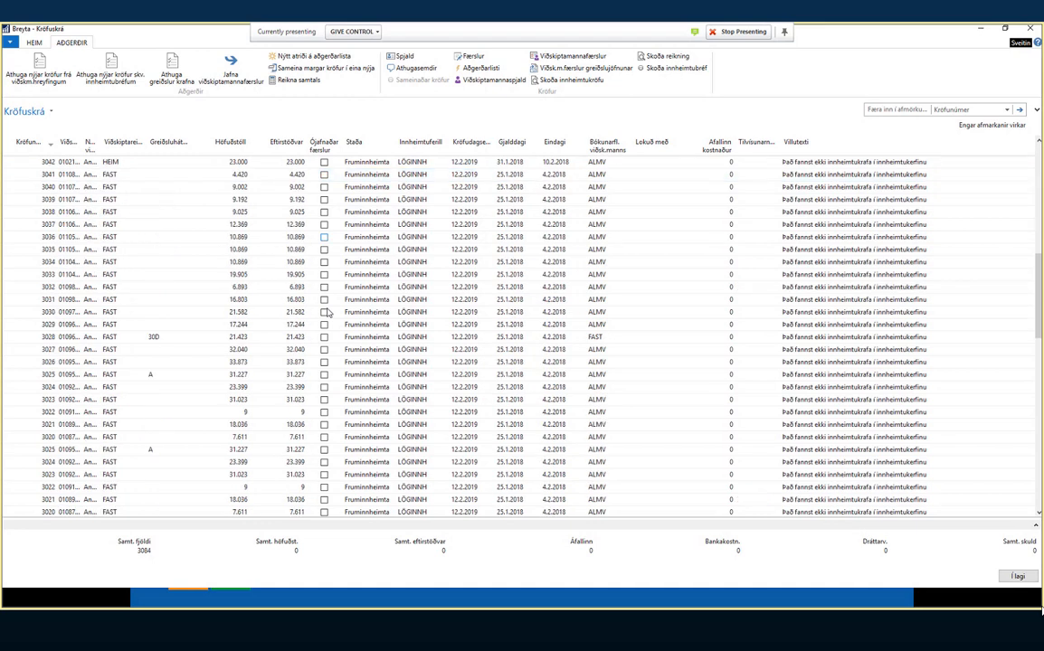
pyautogui.scroll(15, 328, 312)
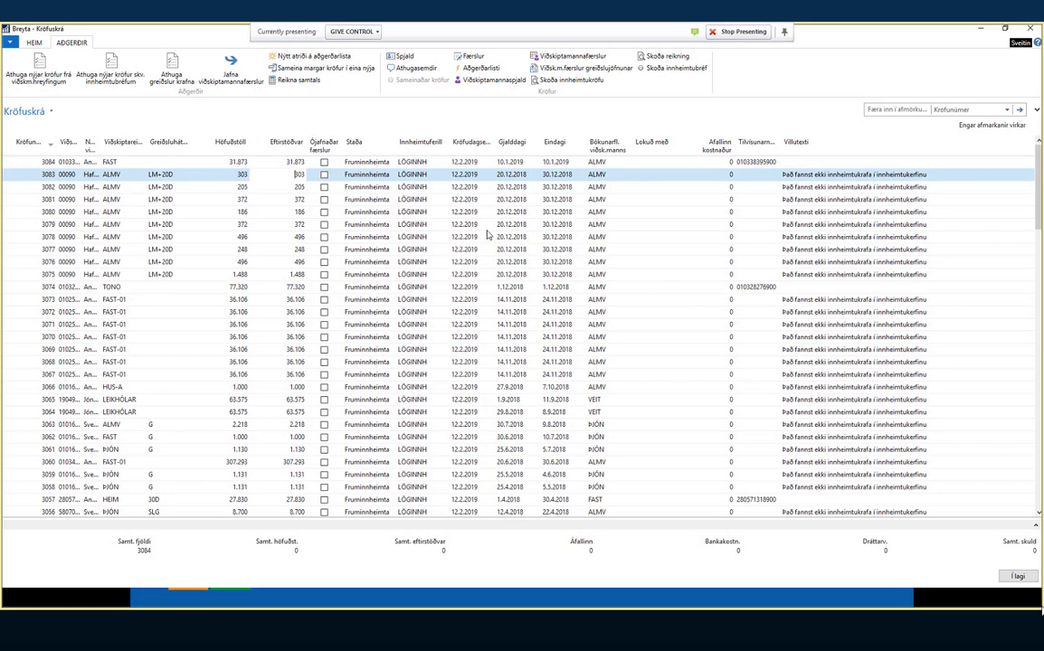
# - Filter the claims register by the customer's ID number
pyautogui.click(959, 111)
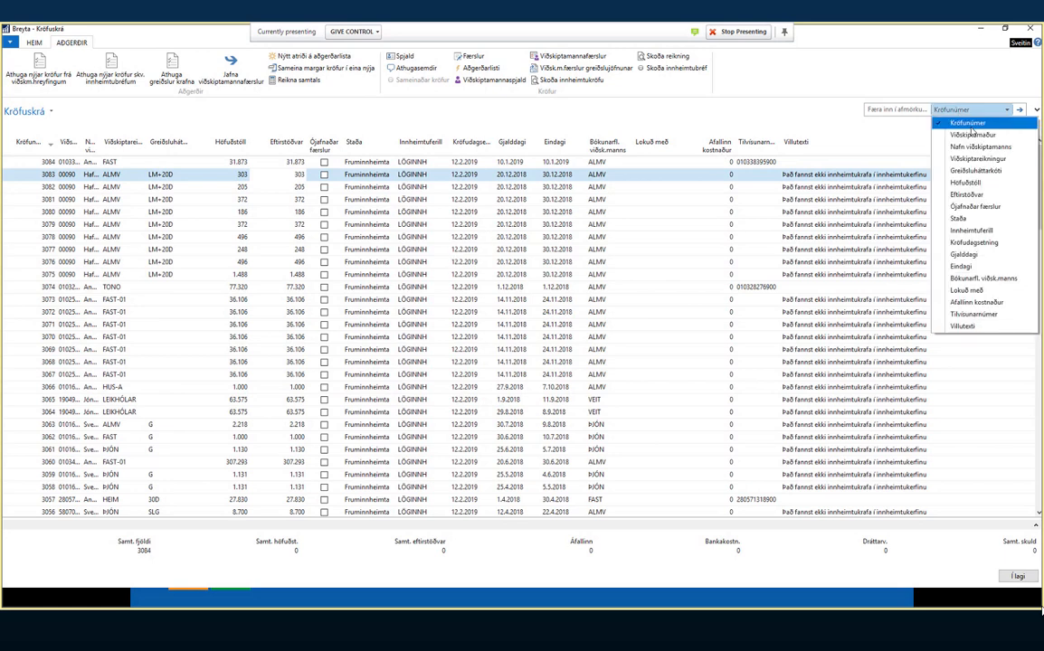
pyautogui.click(975, 136)
pyautogui.click(900, 109)
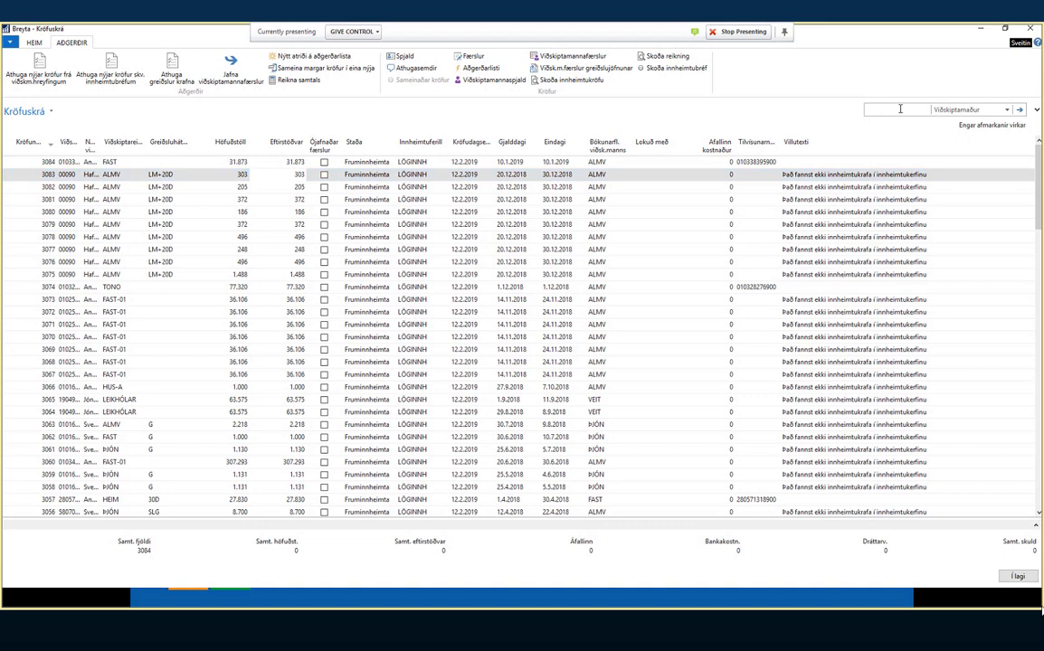
pyautogui.press('Return')
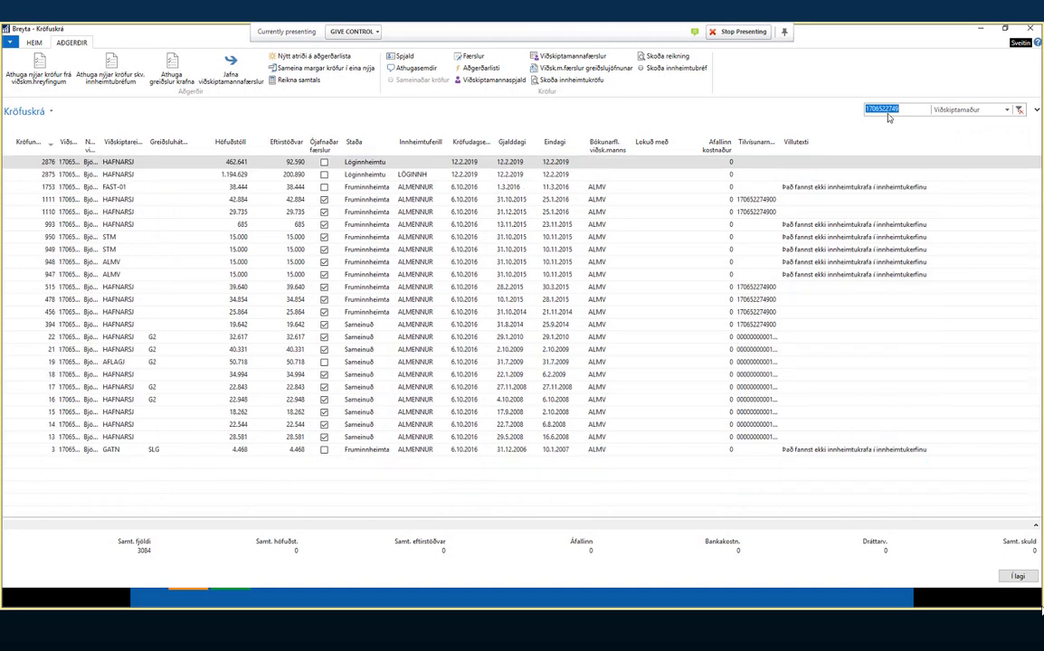
# - Select claim 2875, cancel the attempted claim merge, and open its card
pyautogui.keyDown('shift'); pyautogui.click(372, 438); pyautogui.keyUp('shift')
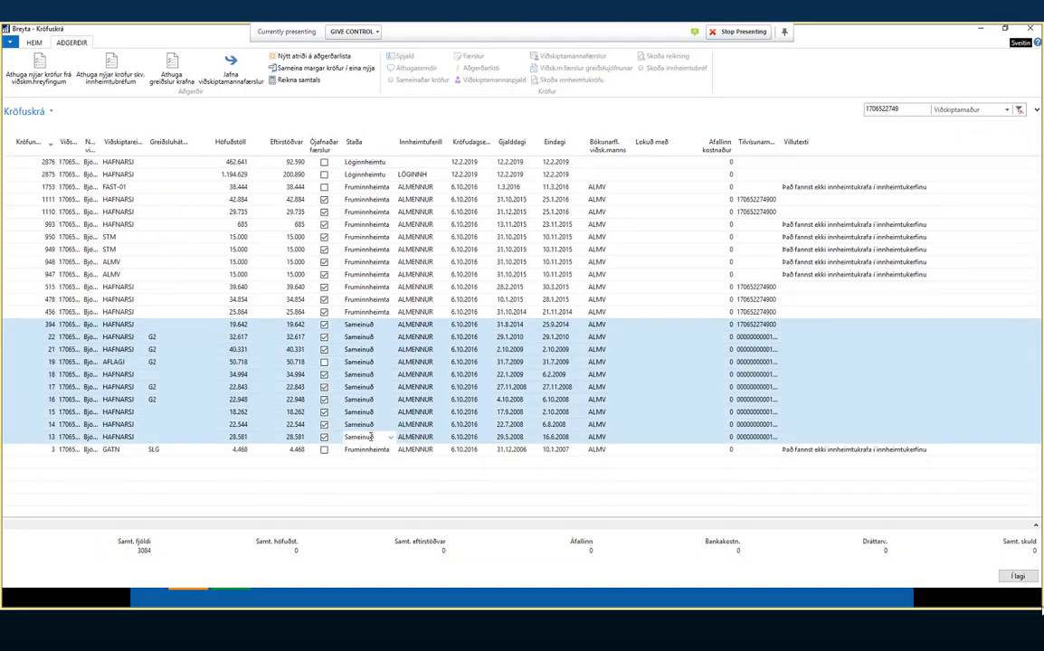
pyautogui.click(367, 325)
pyautogui.click(371, 438)
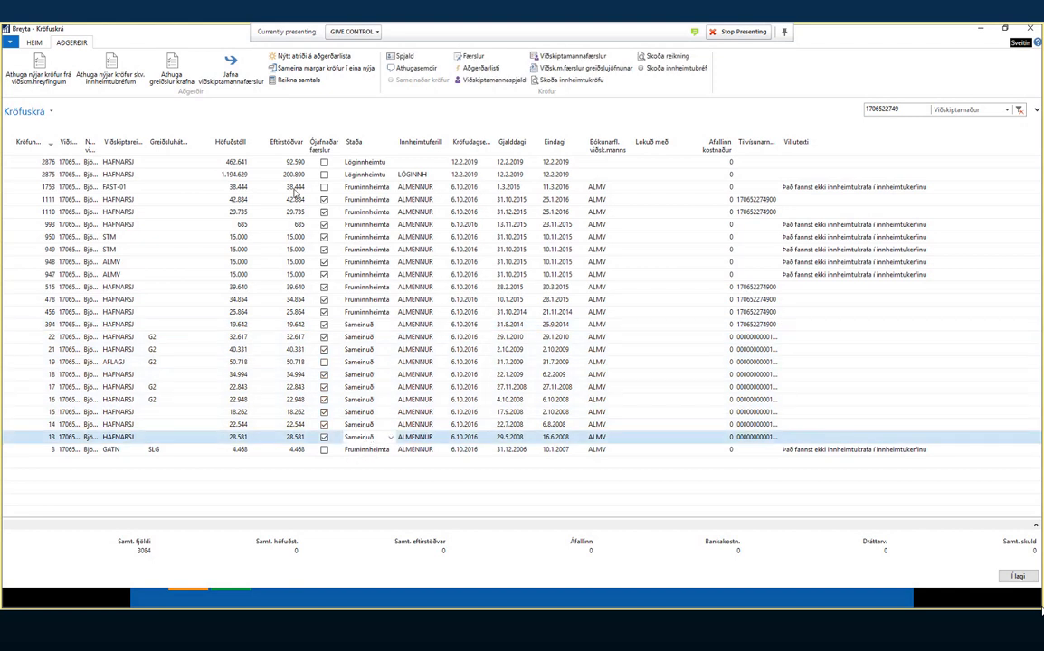
pyautogui.click(242, 172)
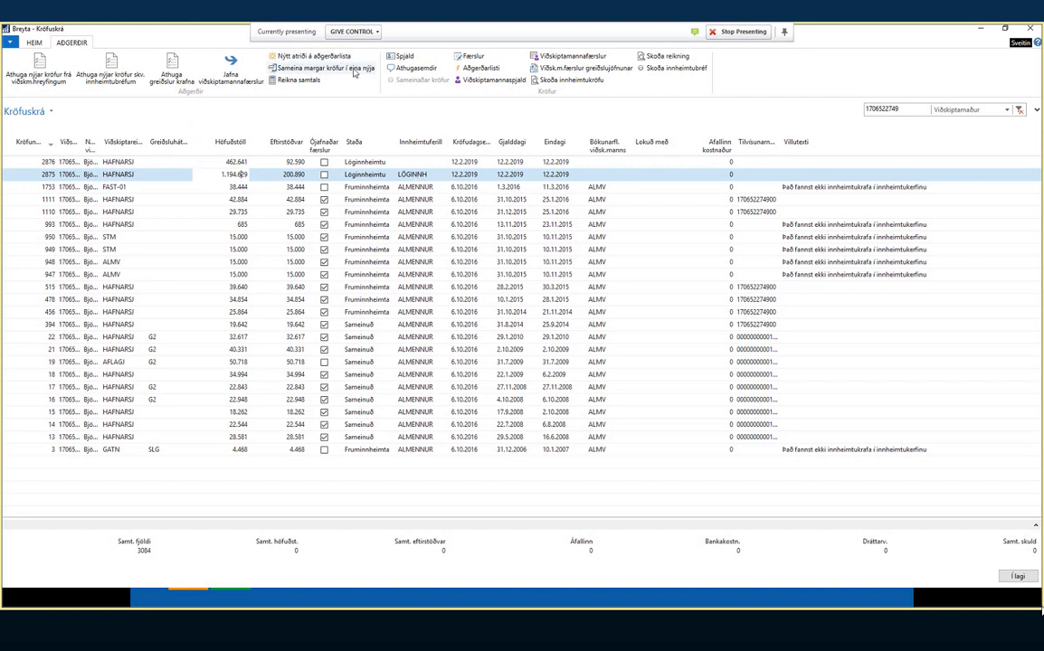
pyautogui.click(314, 70)
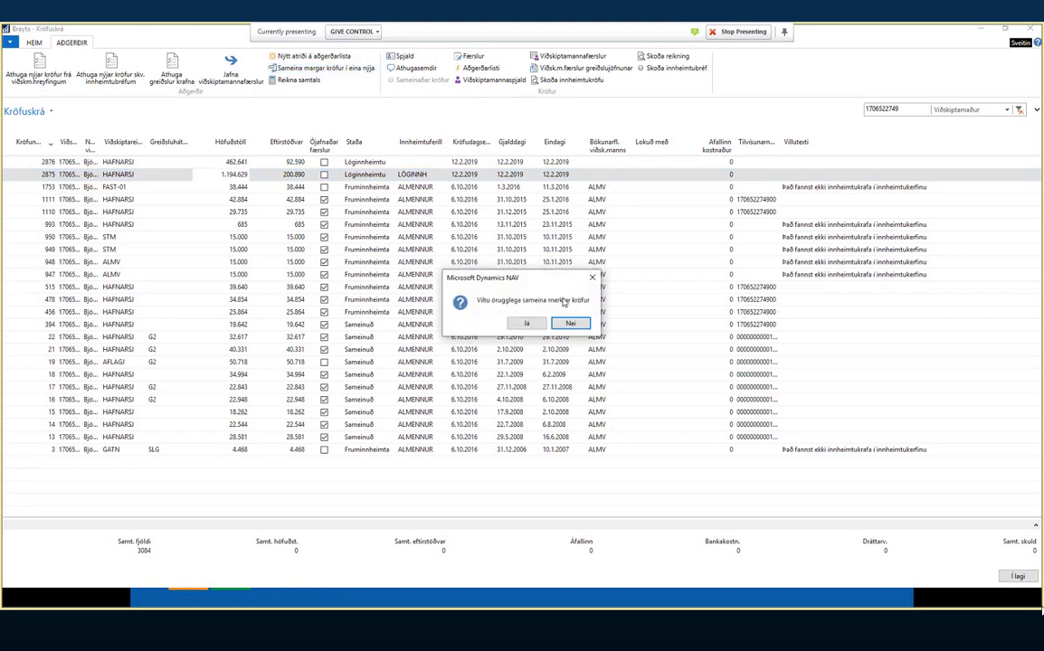
pyautogui.press('Escape')
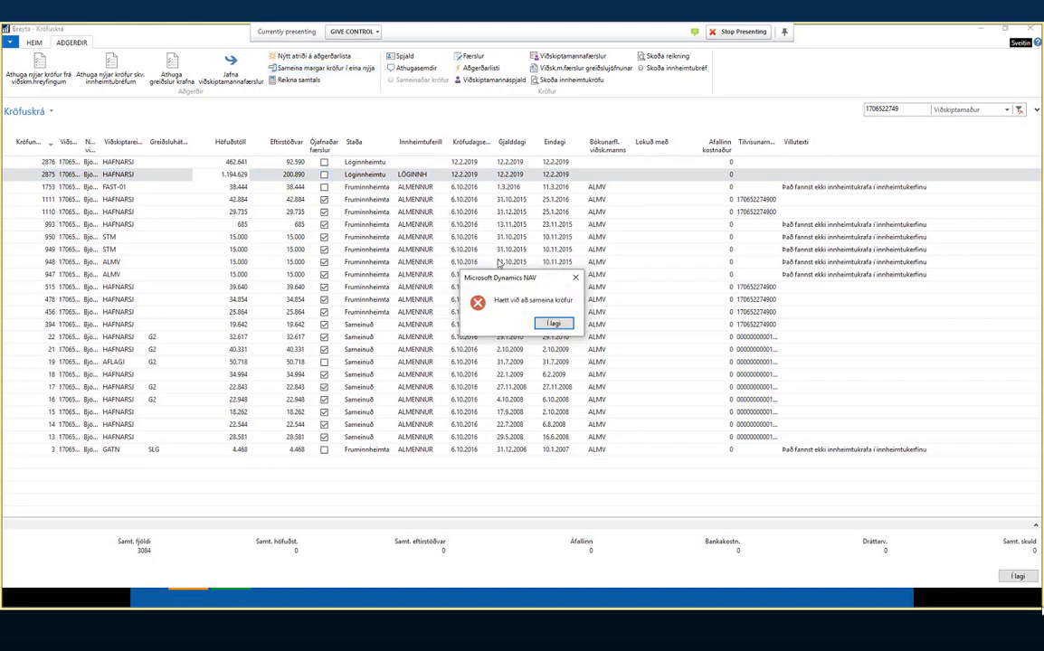
pyautogui.click(552, 323)
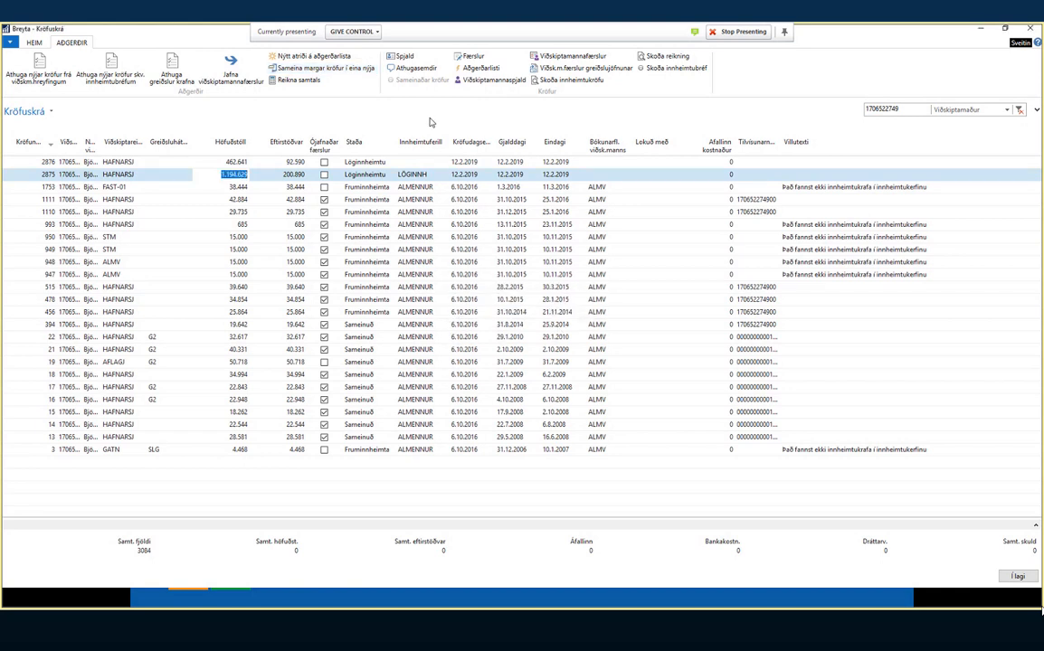
pyautogui.click(406, 57)
# - Check the claims merged into 2875, close the card, and total the list: 24 claims, 4.083.366
pyautogui.moveTo(404, 86); pyautogui.dragTo(700, 179)
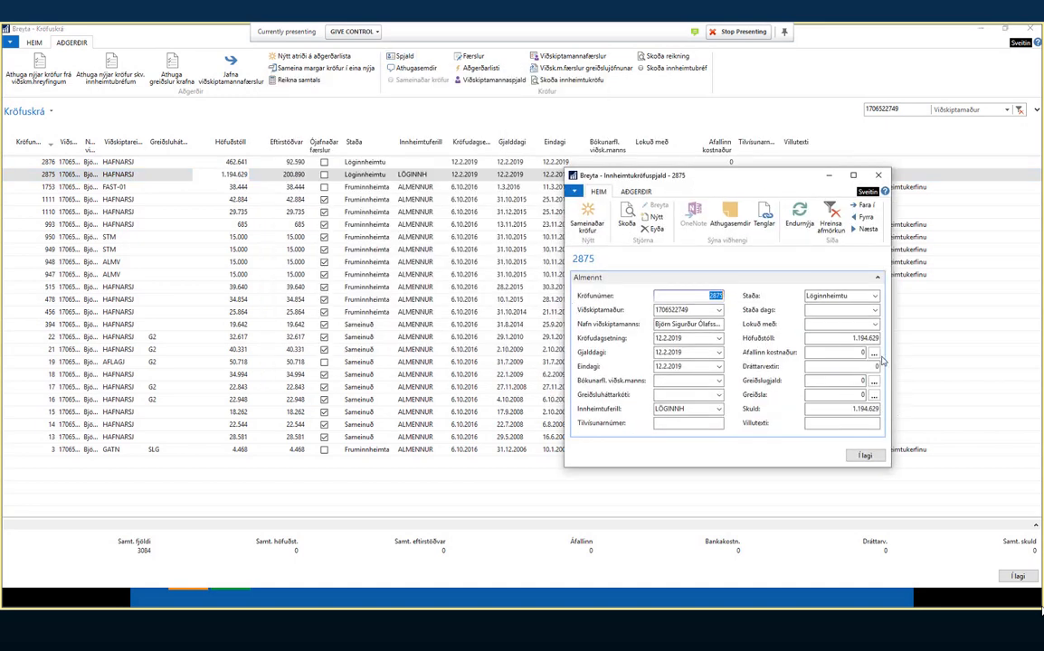
pyautogui.click(589, 212)
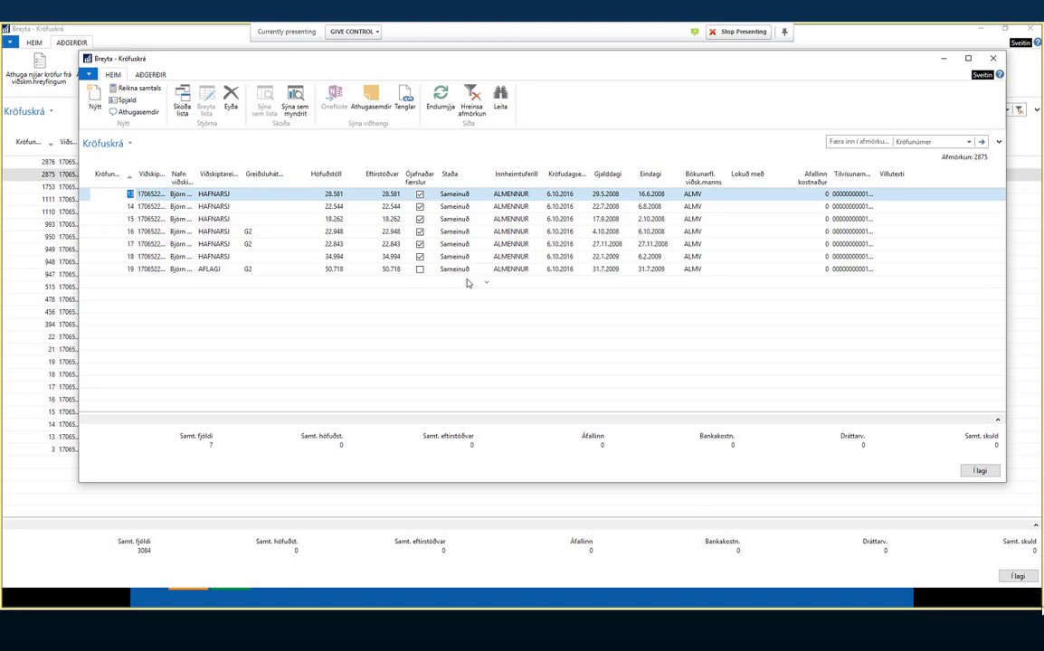
pyautogui.press('Escape')
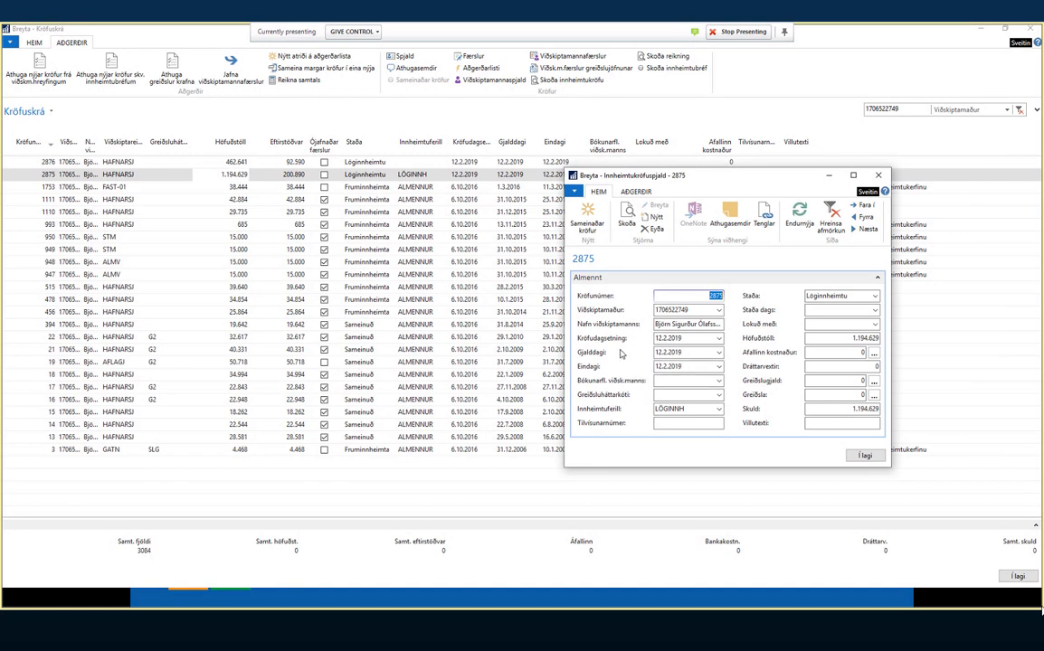
pyautogui.press('Escape')
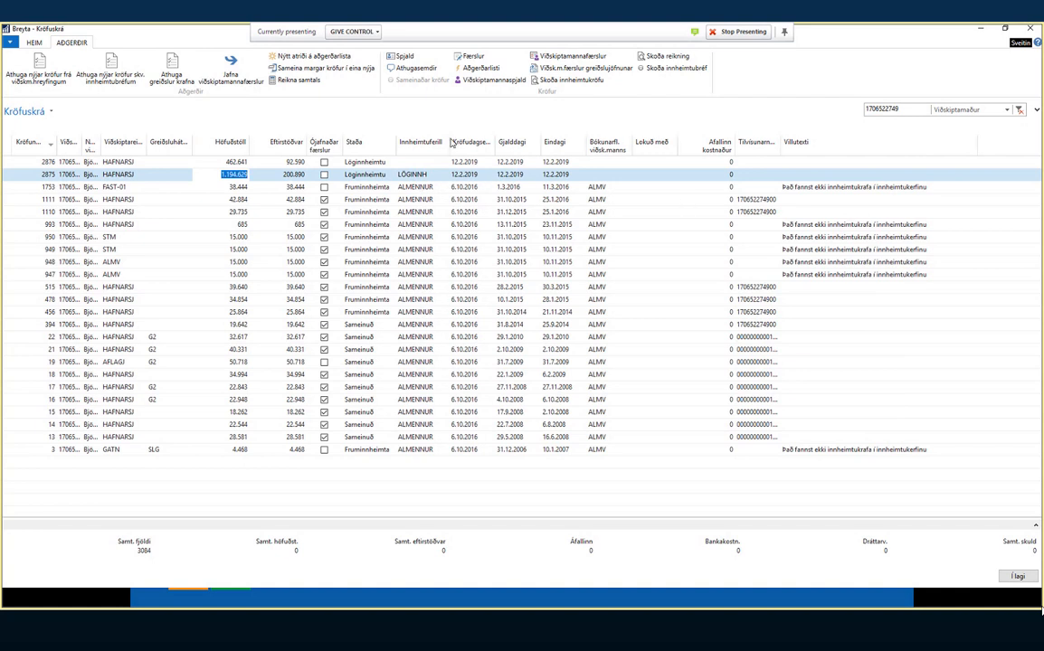
pyautogui.click(292, 80)
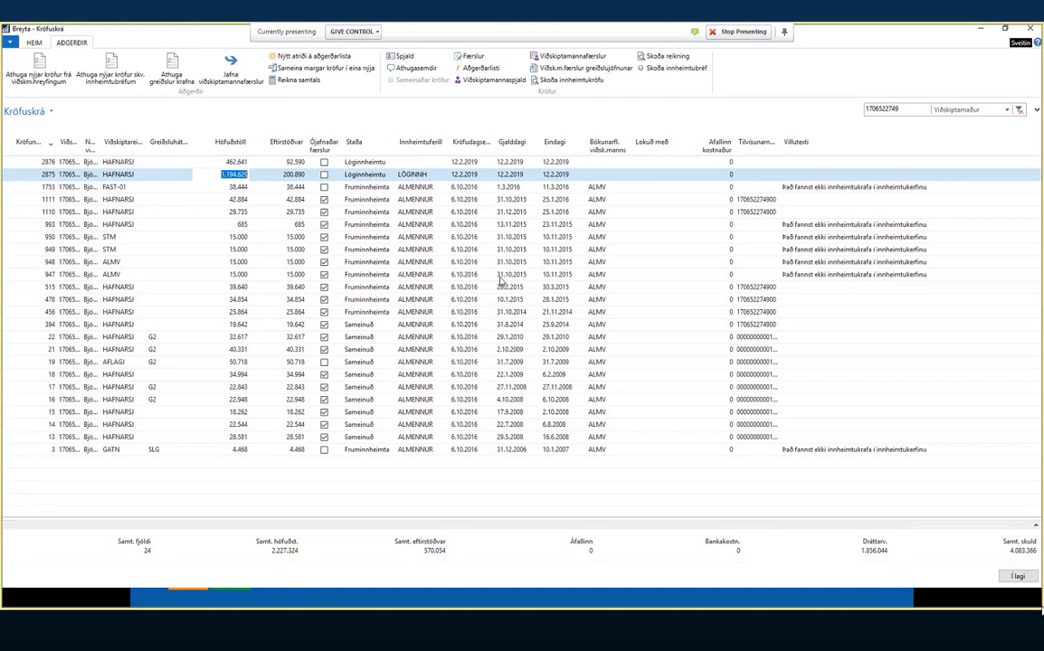
pyautogui.click(405, 56)
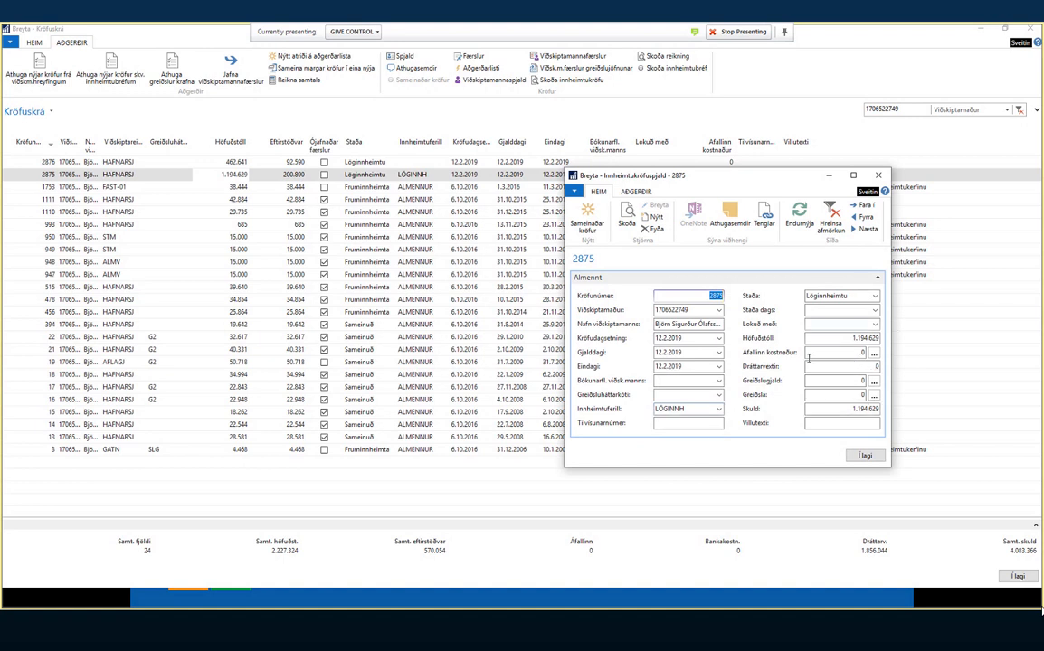
pyautogui.press('Escape')
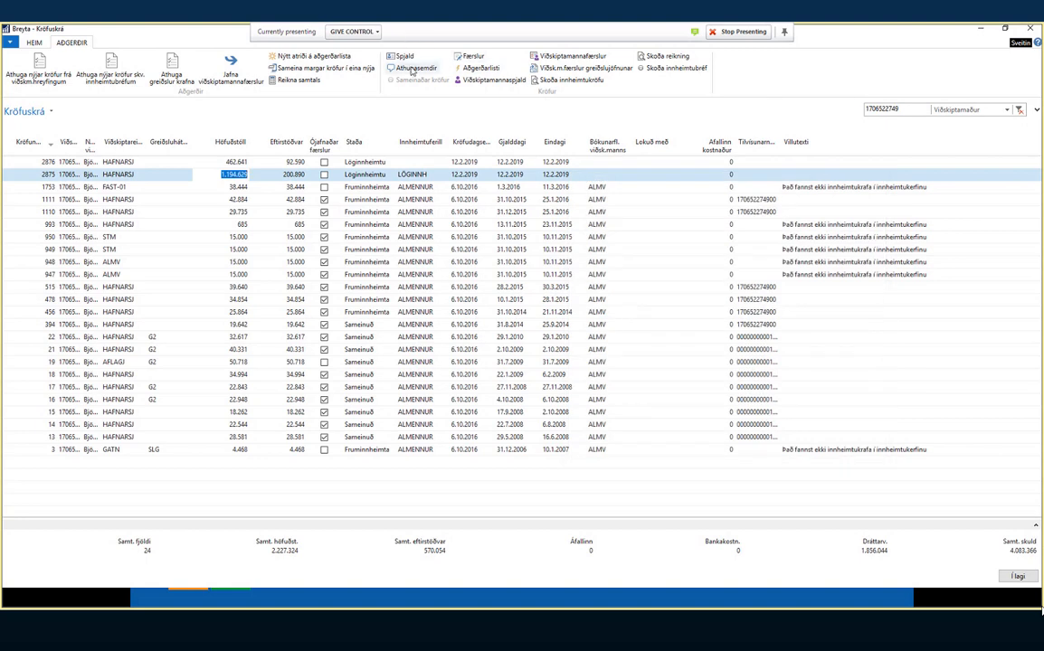
pyautogui.click(414, 70)
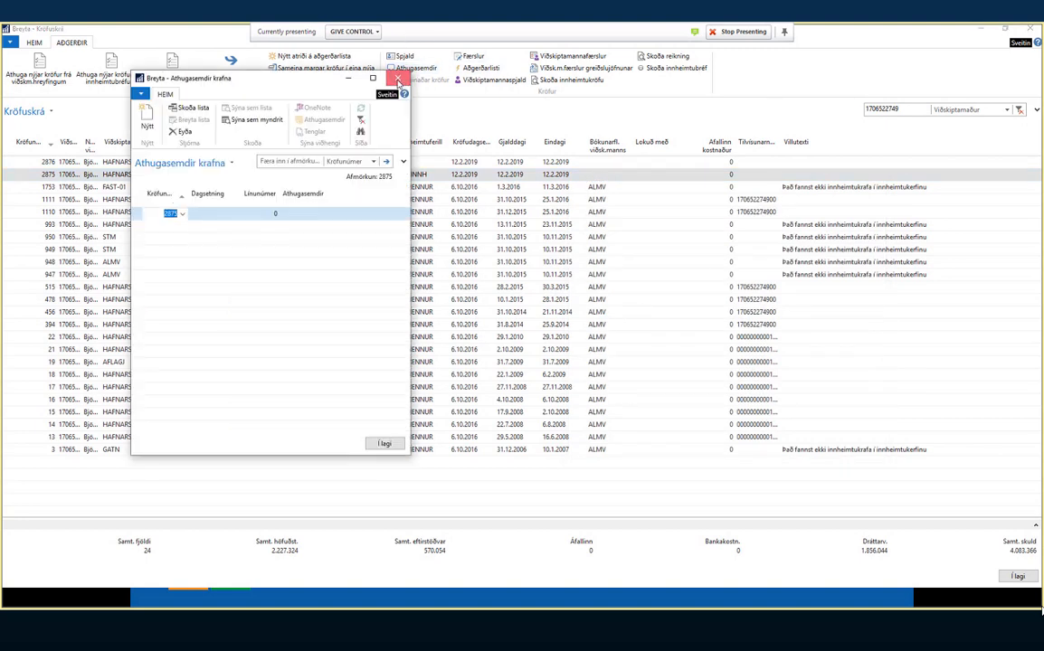
pyautogui.click(399, 80)
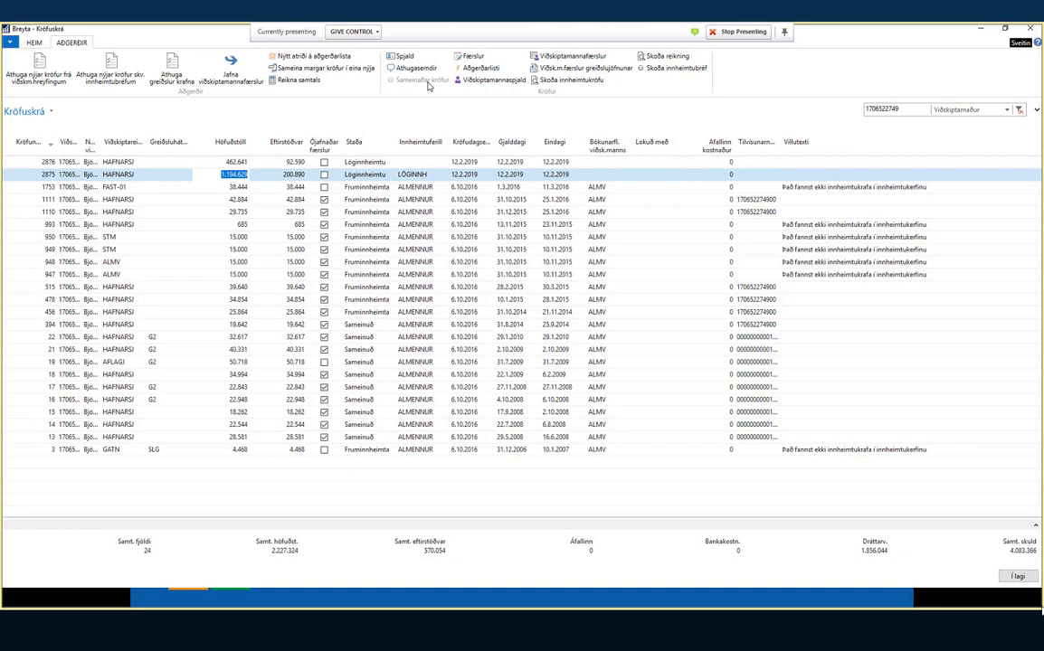
pyautogui.click(477, 57)
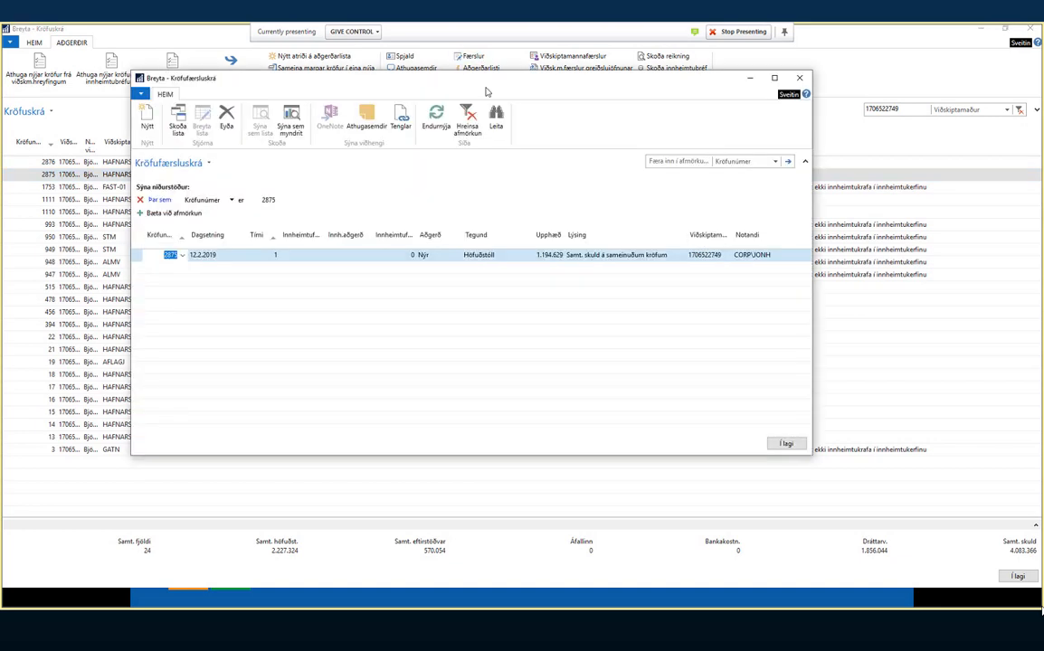
pyautogui.press('Escape')
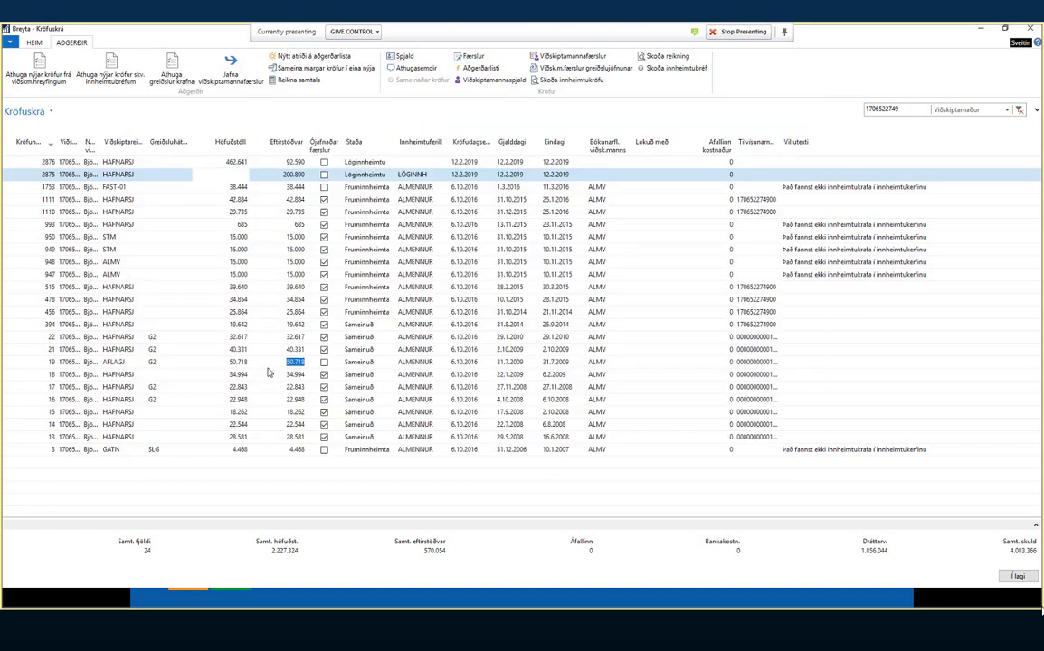
pyautogui.click(472, 57)
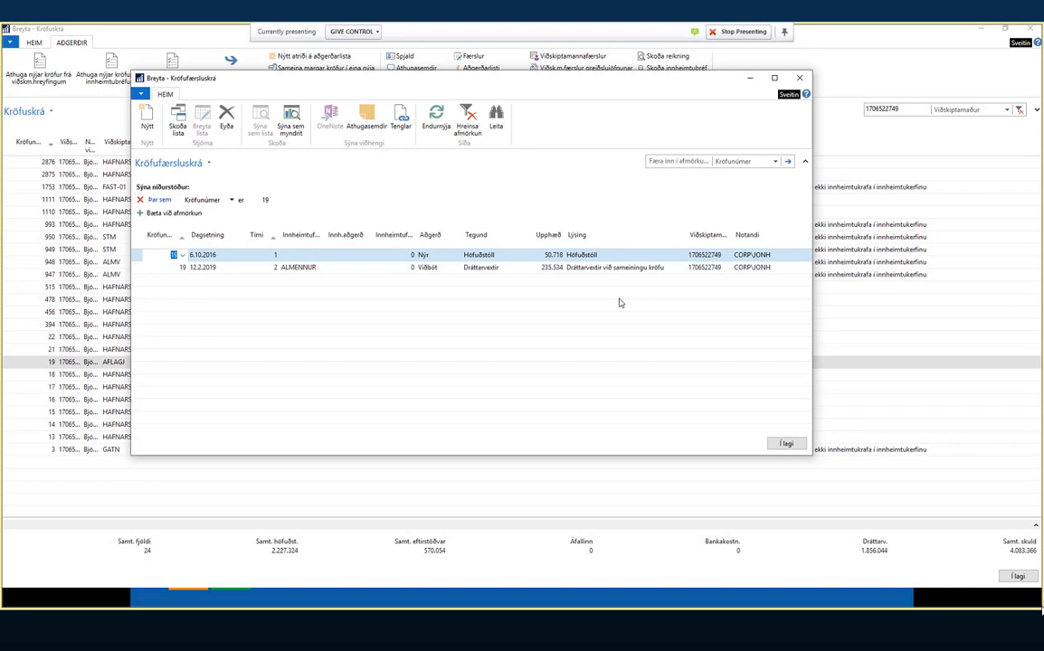
pyautogui.press('Escape')
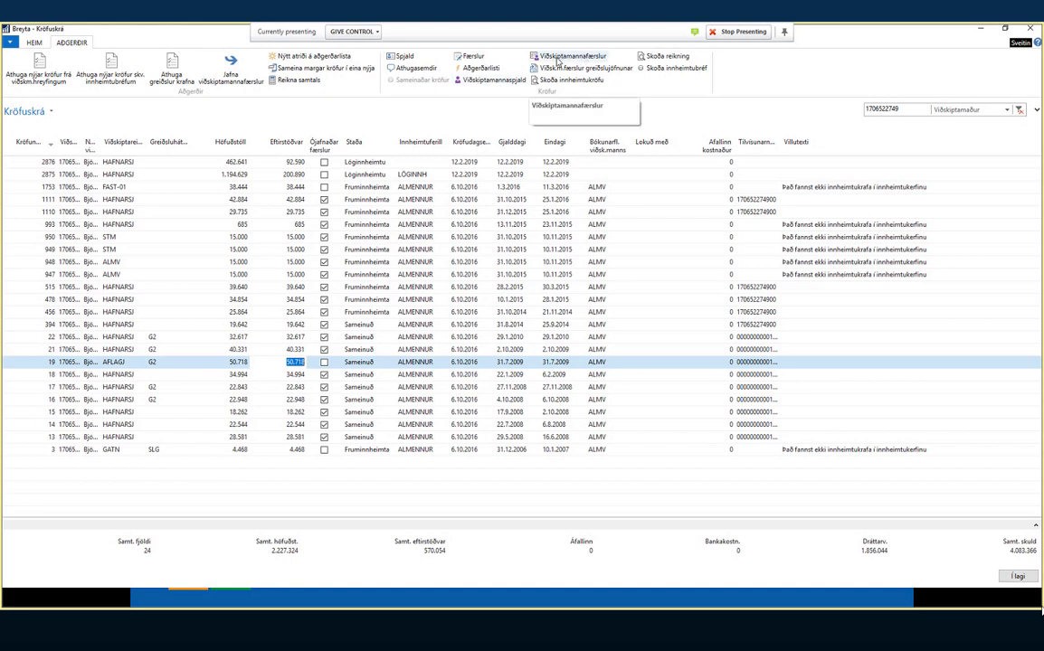
pyautogui.click(363, 389)
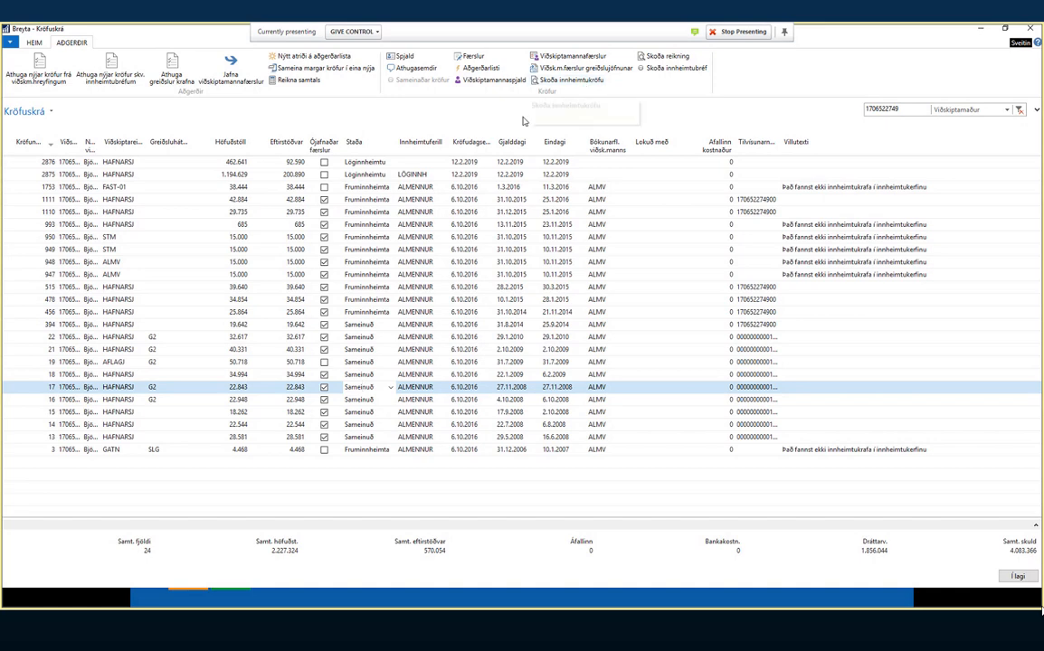
pyautogui.click(566, 81)
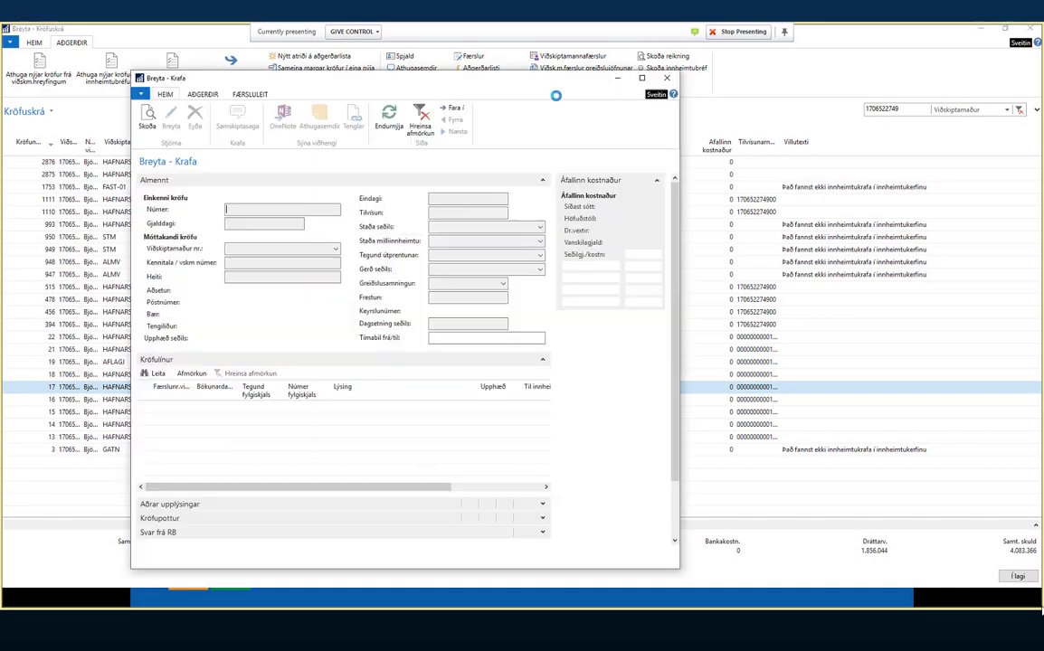
pyautogui.click(669, 81)
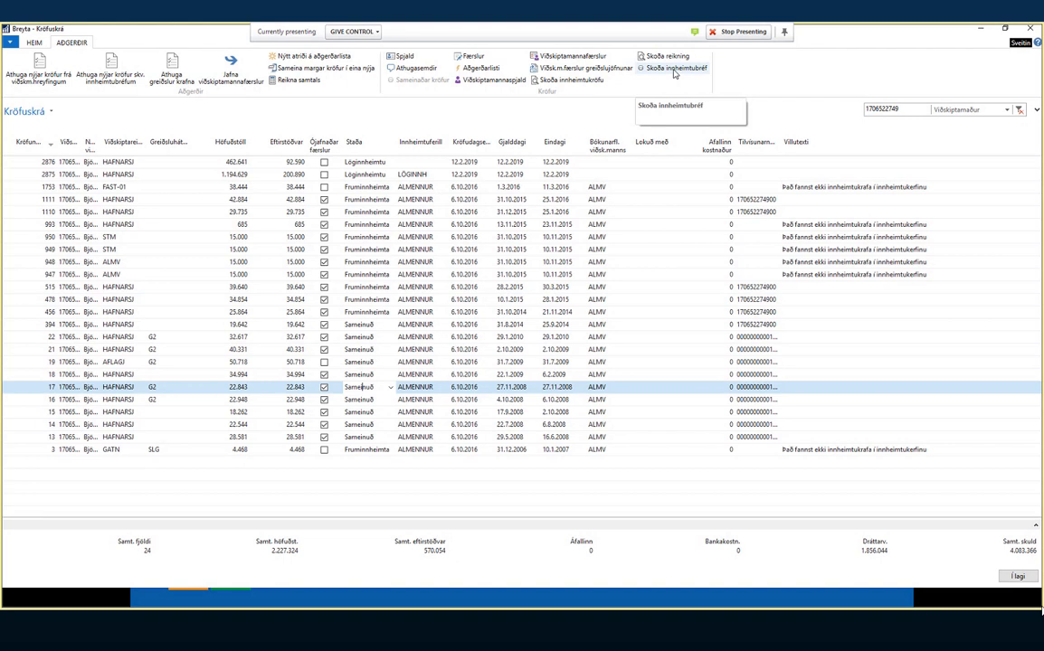
# - Clear the customer filter and sort by Kröfunúmer descending so claim 3084 is first
pyautogui.click(1020, 110)
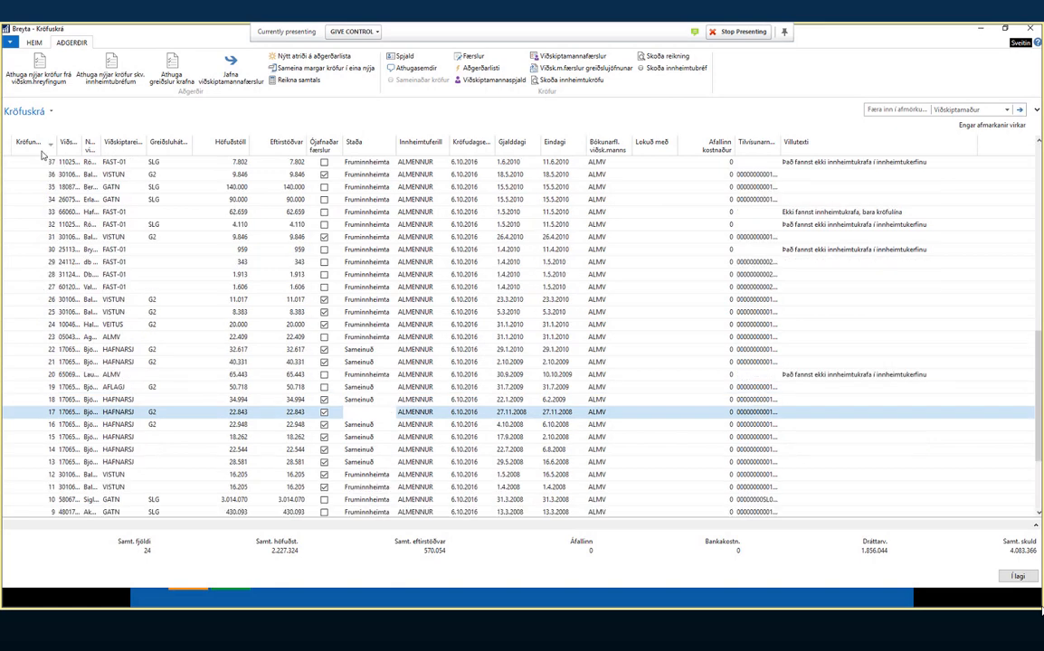
pyautogui.click(29, 146)
pyautogui.click(29, 146)
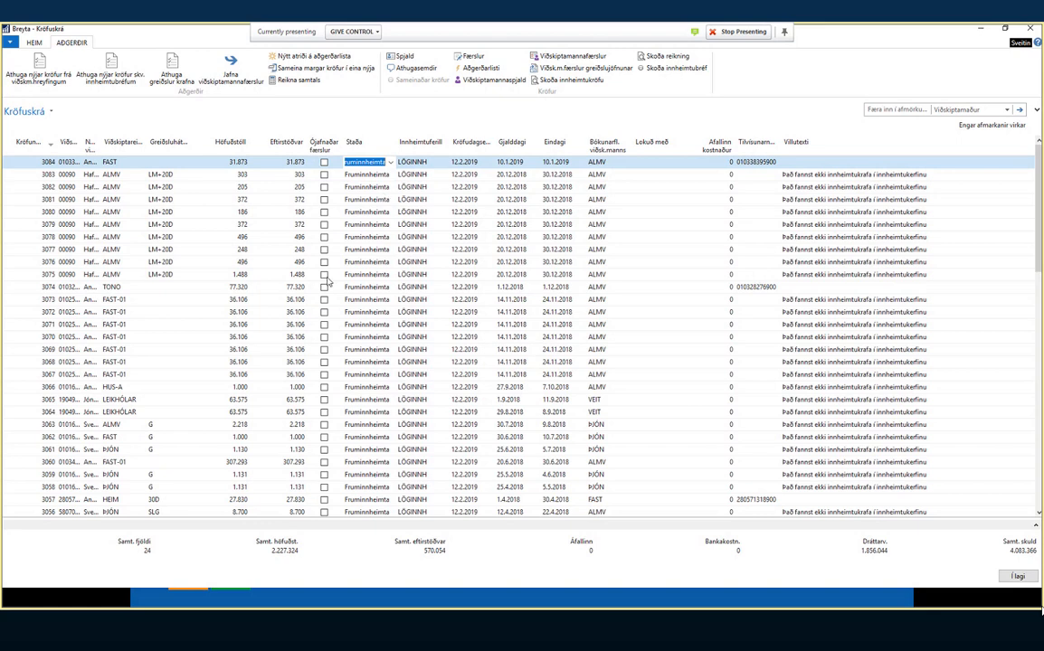
pyautogui.scroll(-20, 329, 282)
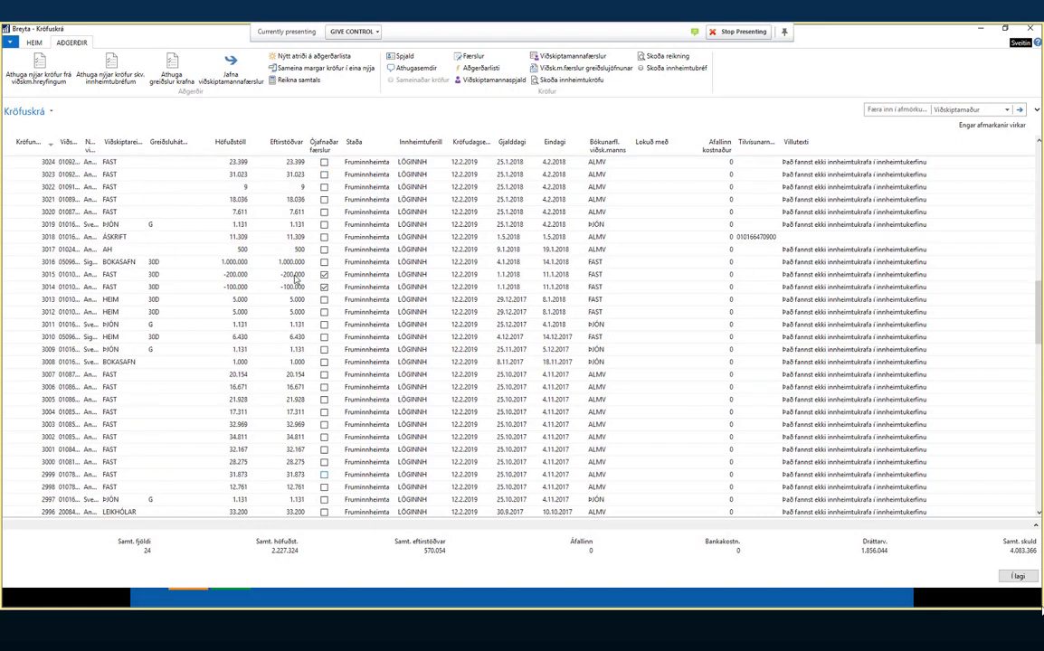
pyautogui.scroll(20, 429, 321)
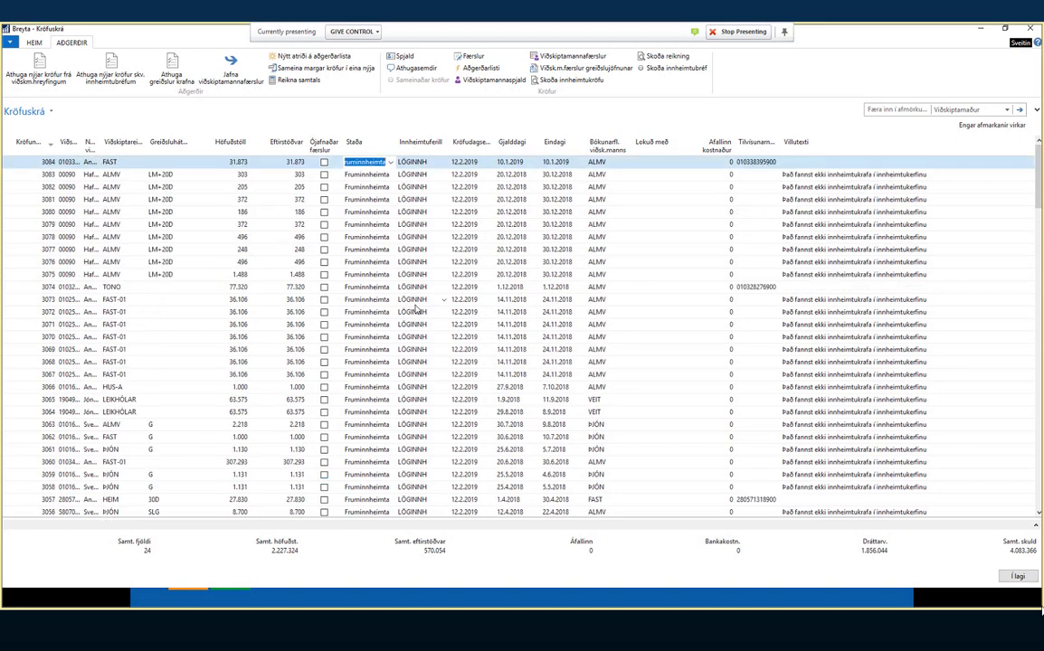
# - Close the claim windows, open Aðgerðalisti krafna, and sort it by Dagset., newest first
pyautogui.click(1019, 577)
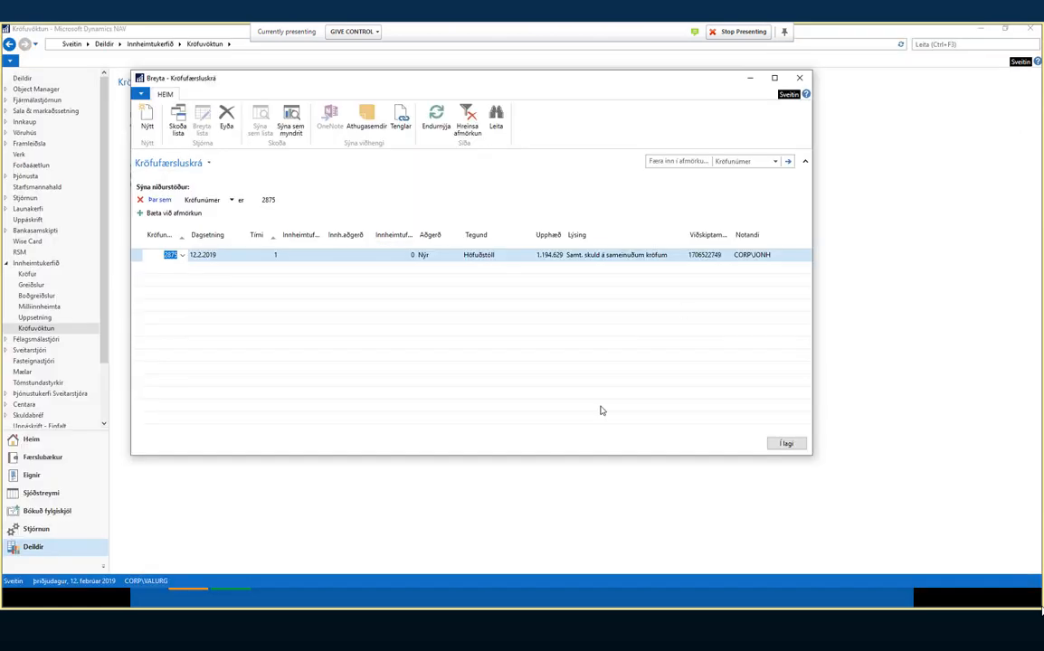
pyautogui.click(800, 78)
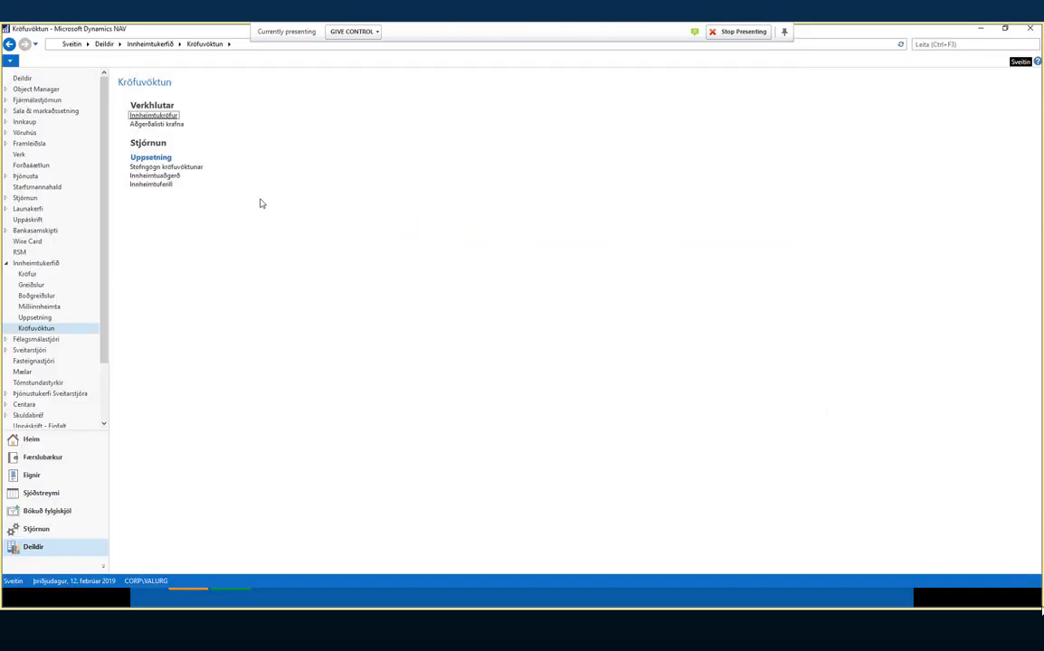
pyautogui.click(158, 124)
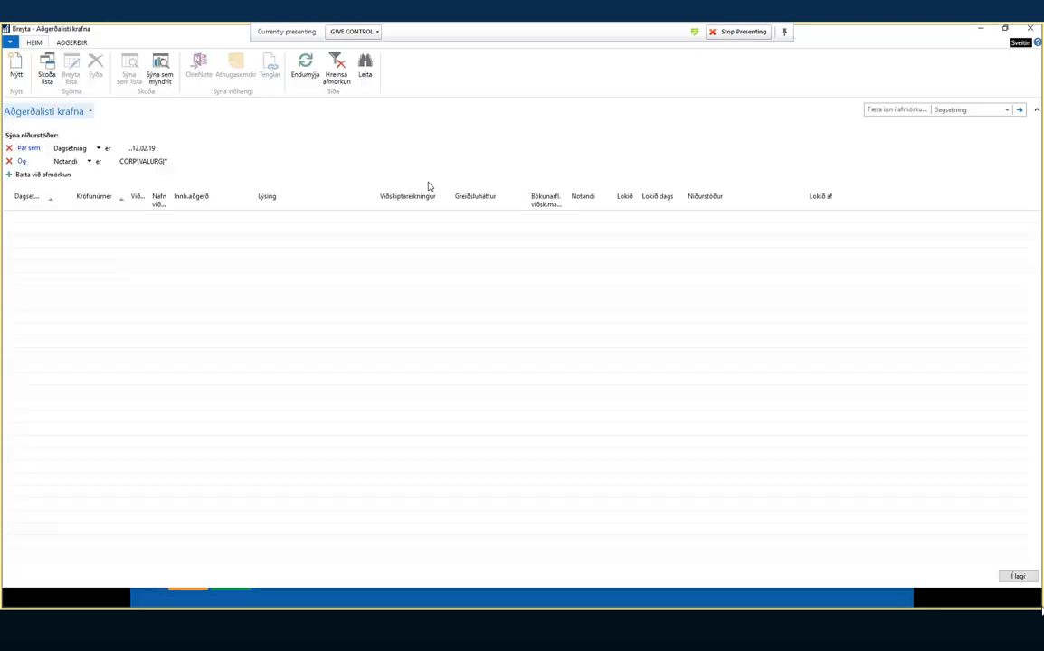
pyautogui.click(39, 199)
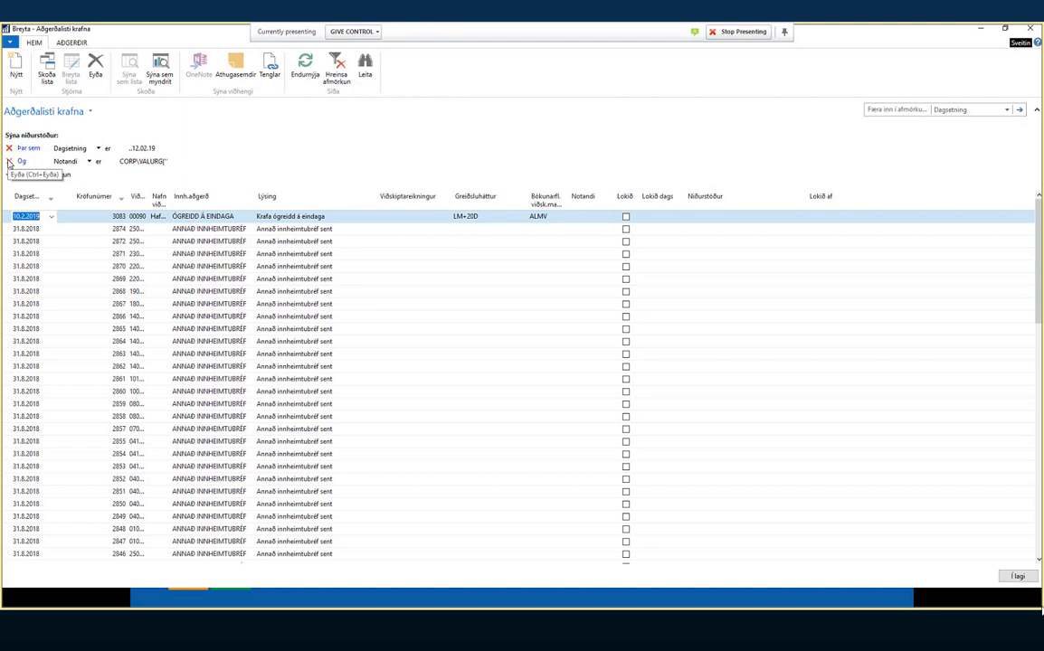
# - Remove the user filter and change the date filter to ..20.02.19
pyautogui.click(9, 161)
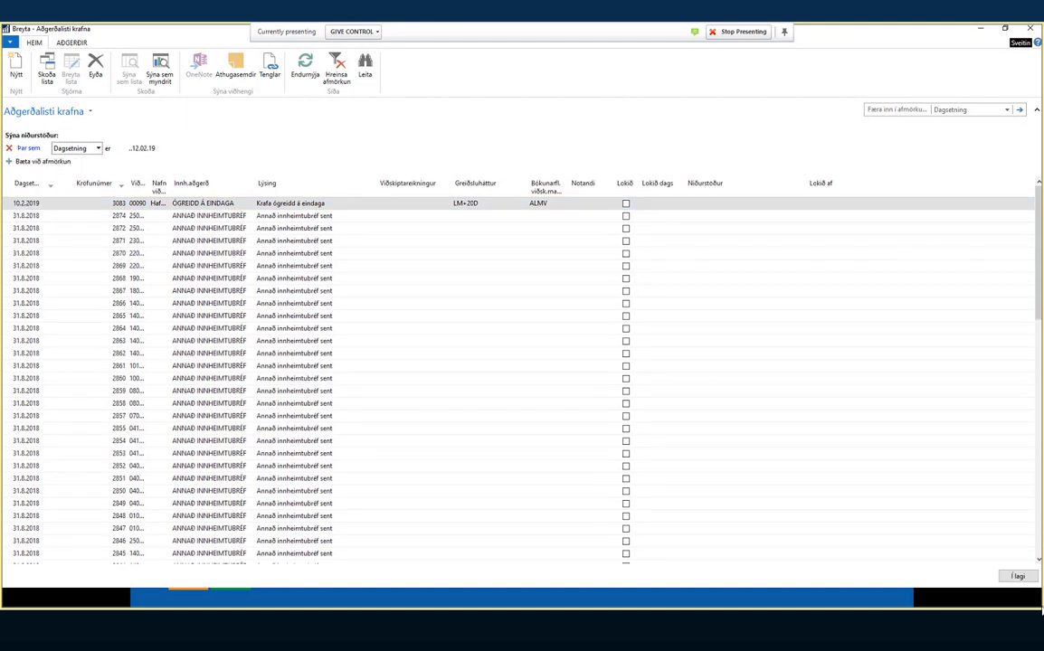
pyautogui.click(171, 149)
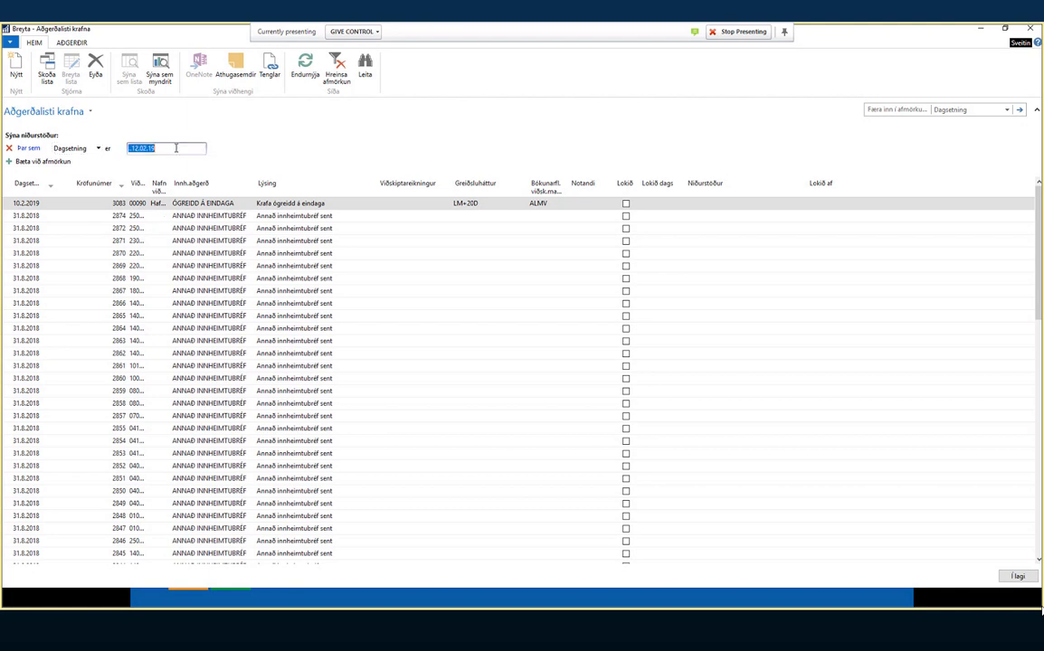
pyautogui.click(177, 148)
pyautogui.click(137, 149)
pyautogui.hotkey('shift', 'Home')
pyautogui.write('..20')
pyautogui.press('Return')
# - Scroll to the top and select the newest 19.2.2019 action for claim 3084
pyautogui.click(298, 429)
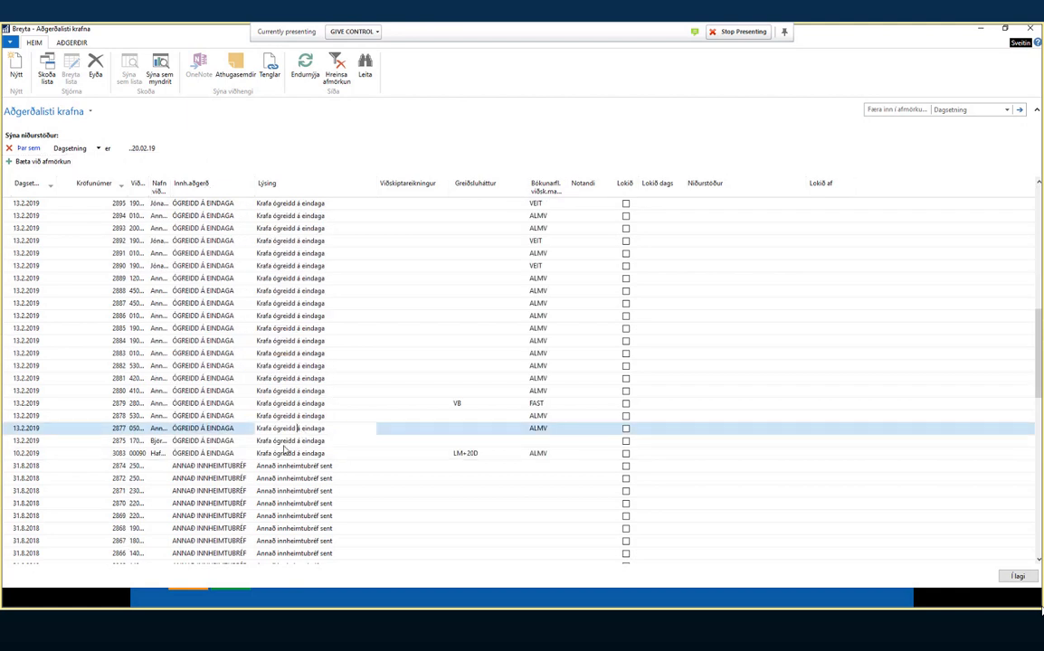
pyautogui.click(283, 453)
pyautogui.scroll(10, 315, 470)
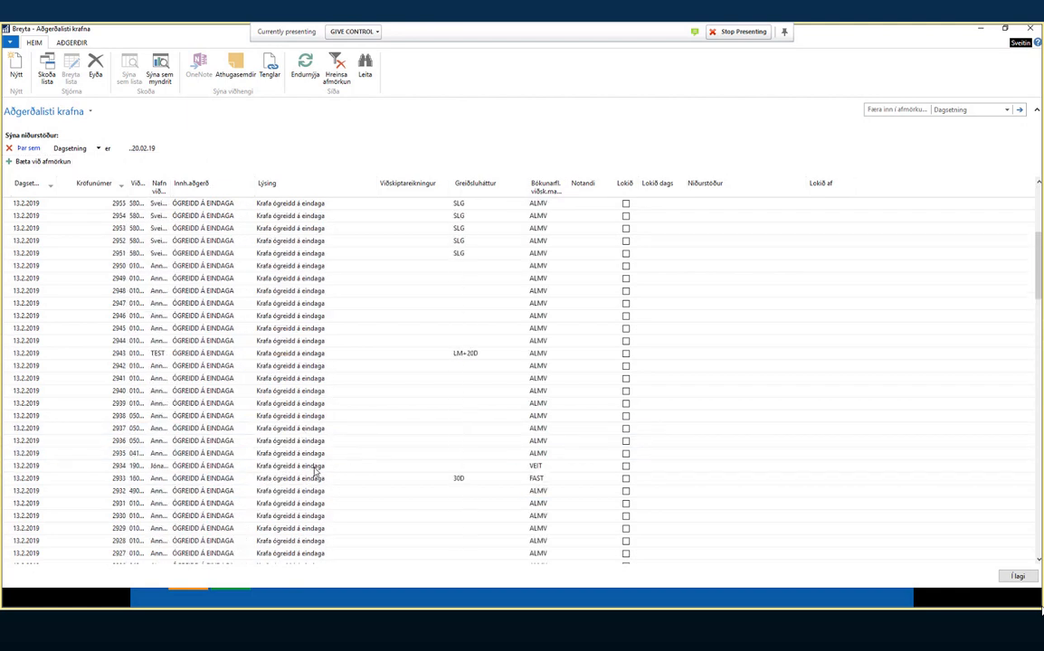
pyautogui.scroll(5, 316, 470)
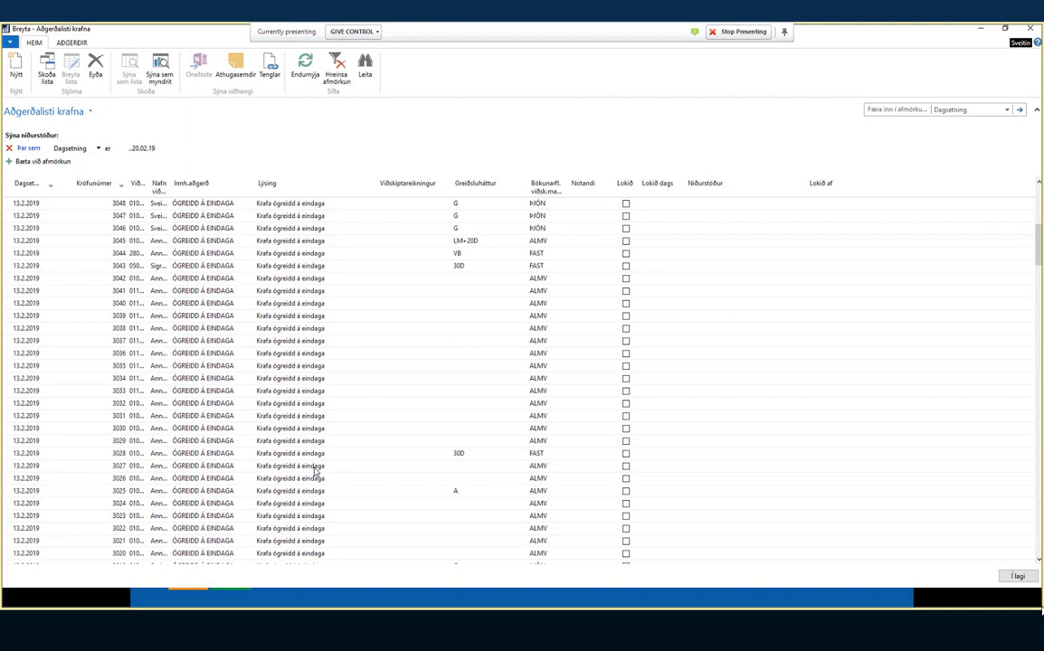
pyautogui.scroll(4, 316, 470)
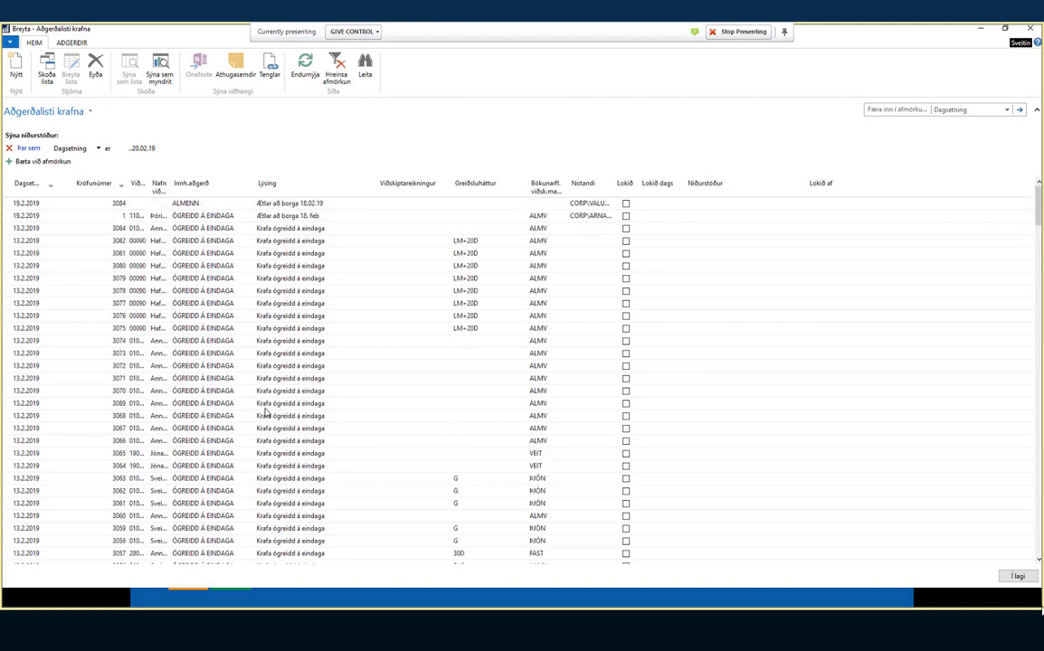
pyautogui.click(220, 216)
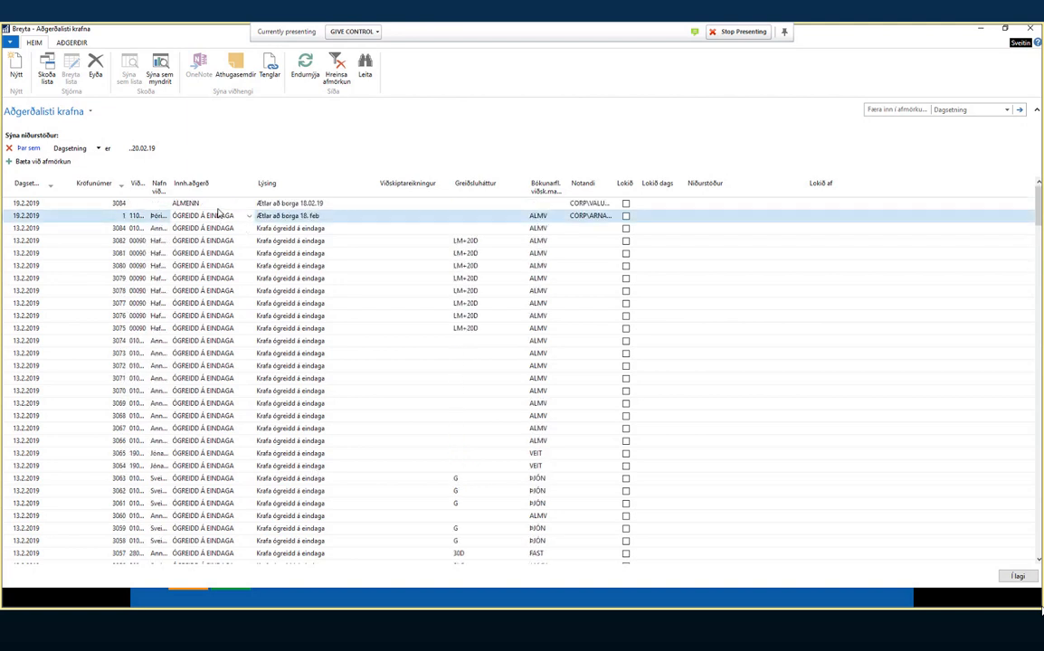
pyautogui.click(217, 204)
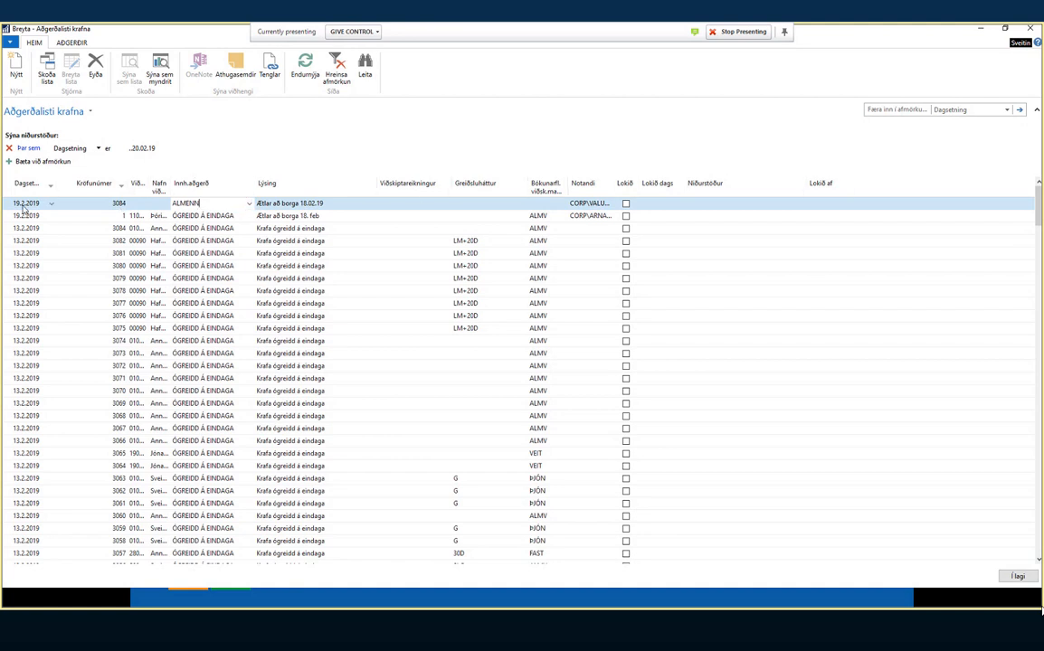
# - Run 'Athuga með greiðslur krafna', then start a blank new action-list record
pyautogui.click(71, 43)
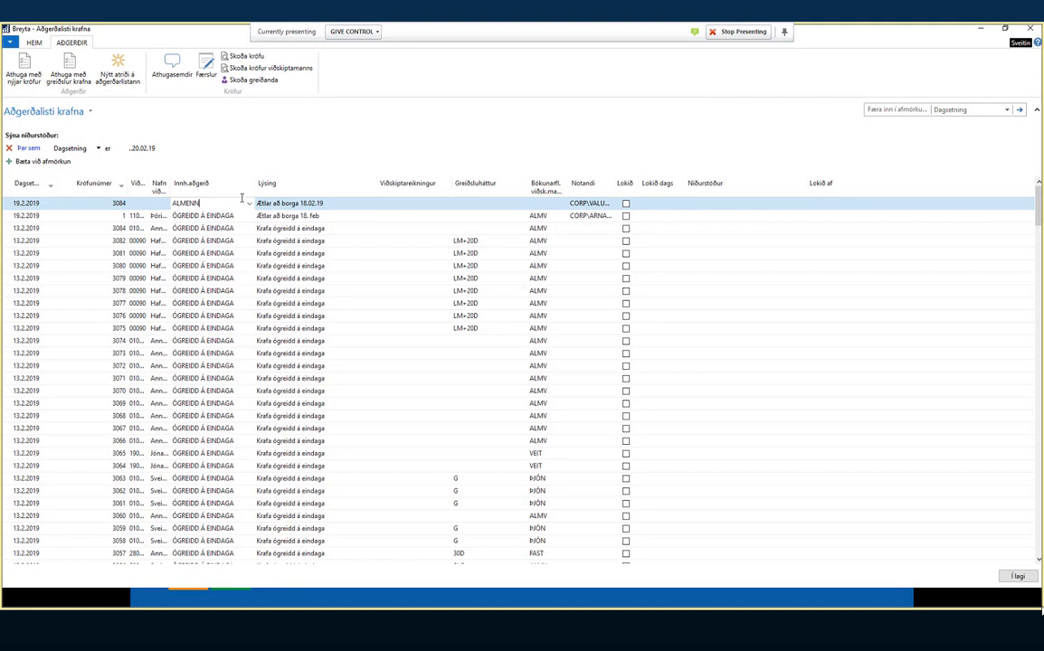
pyautogui.click(70, 66)
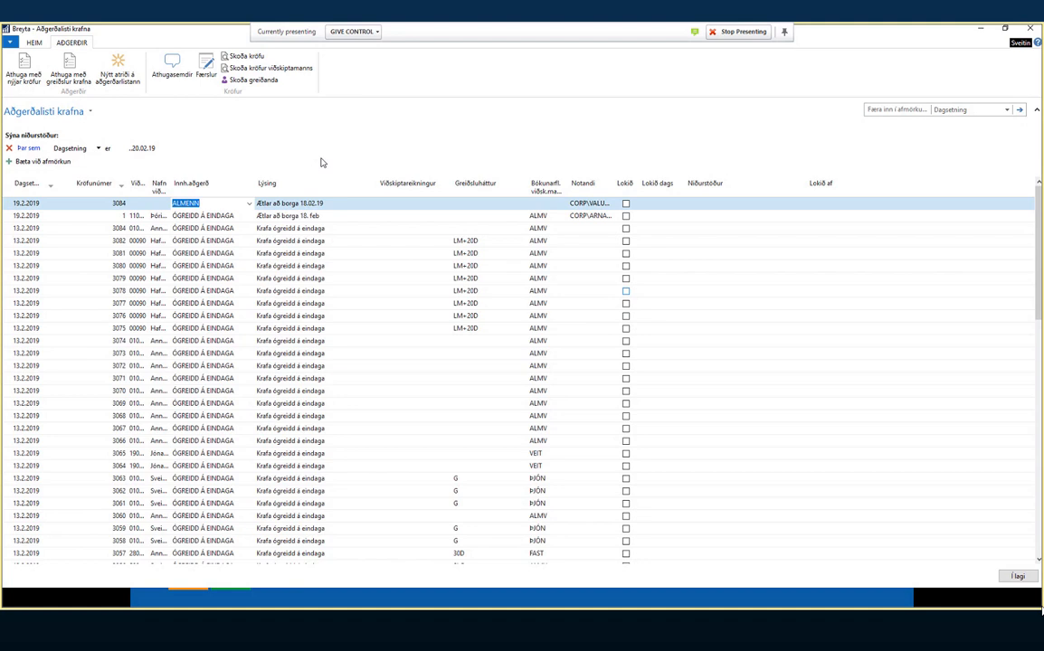
pyautogui.click(124, 66)
pyautogui.click(381, 176)
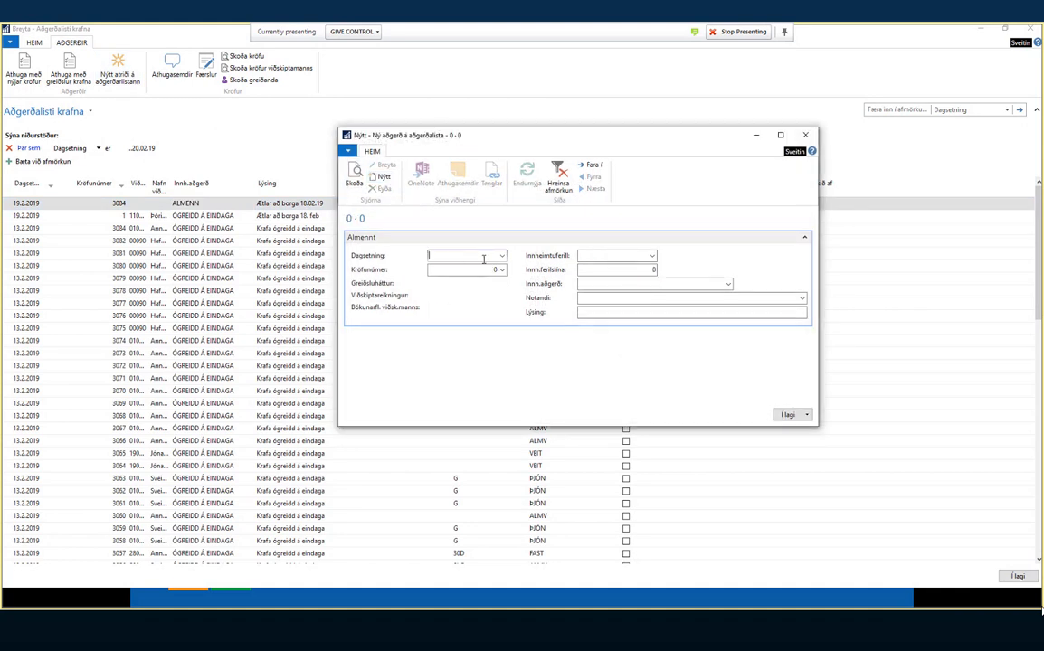
# - Date the new action entry 26.2.2019 and enter claim number 3084
pyautogui.click(502, 256)
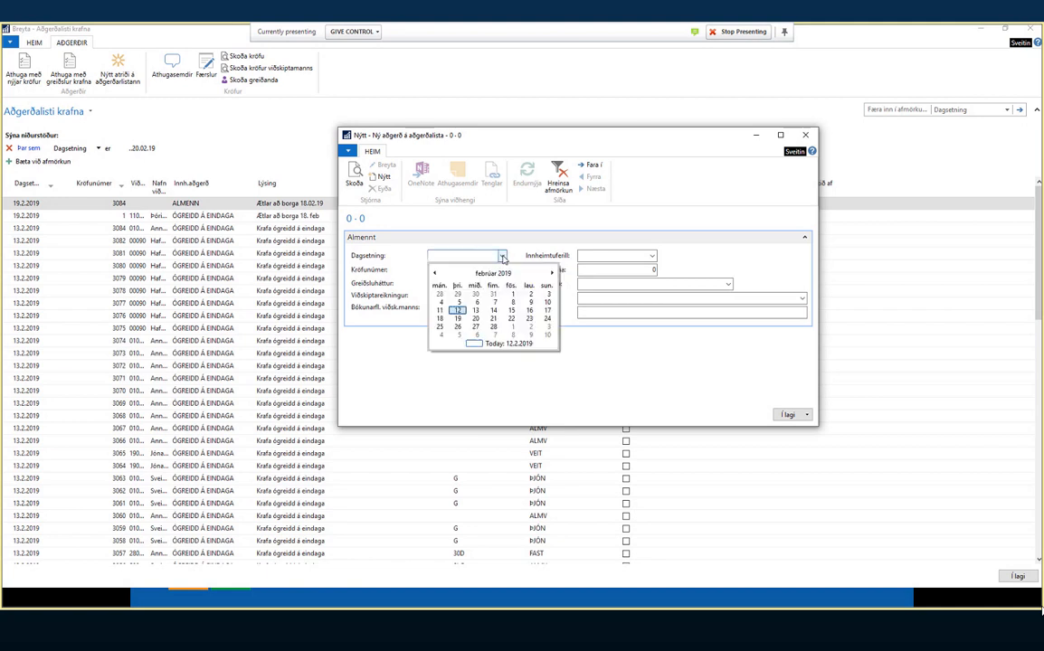
pyautogui.click(458, 328)
pyautogui.click(501, 269)
pyautogui.click(460, 271)
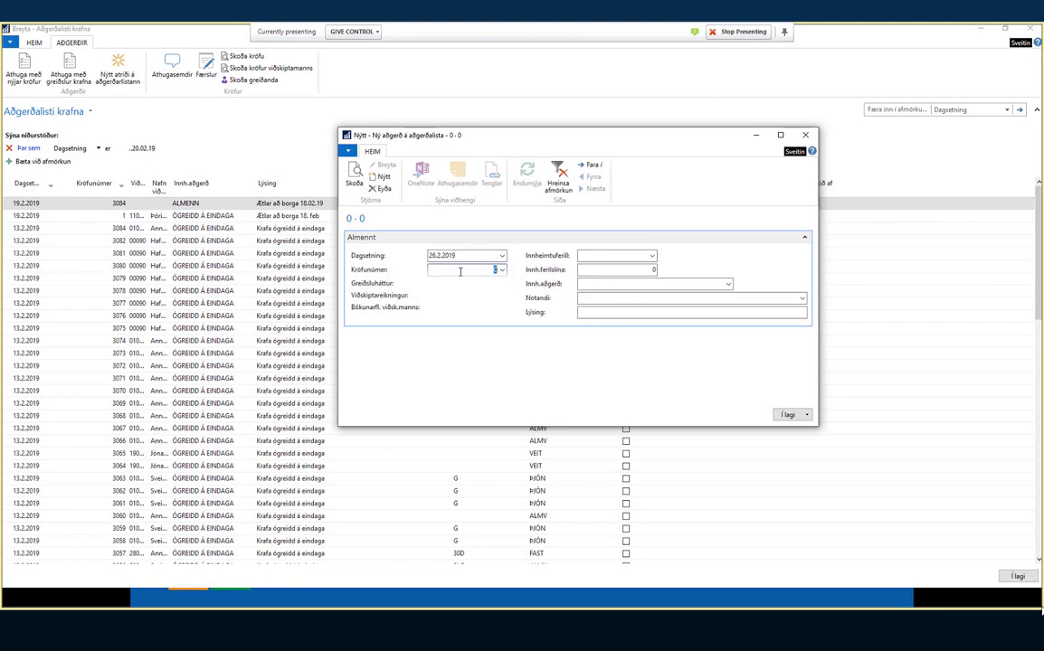
pyautogui.write('3084')
pyautogui.press('Tab')
# - Choose collection process LÖGINNH with process line 1
pyautogui.press('F4')
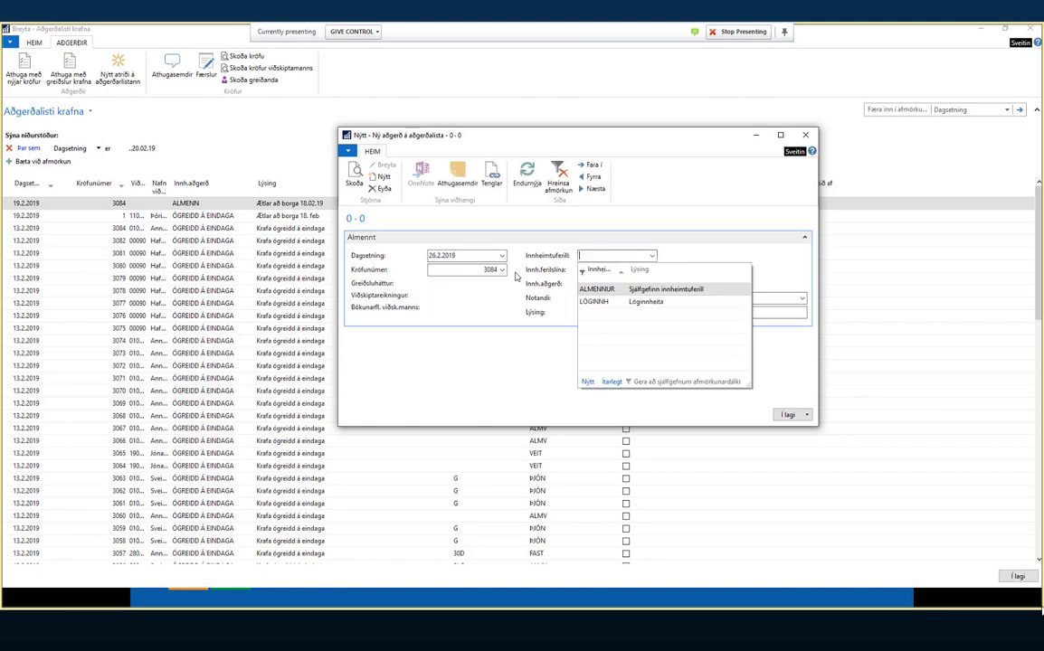
pyautogui.press('Down')
pyautogui.press('Down')
pyautogui.press('Return')
pyautogui.press('Tab')
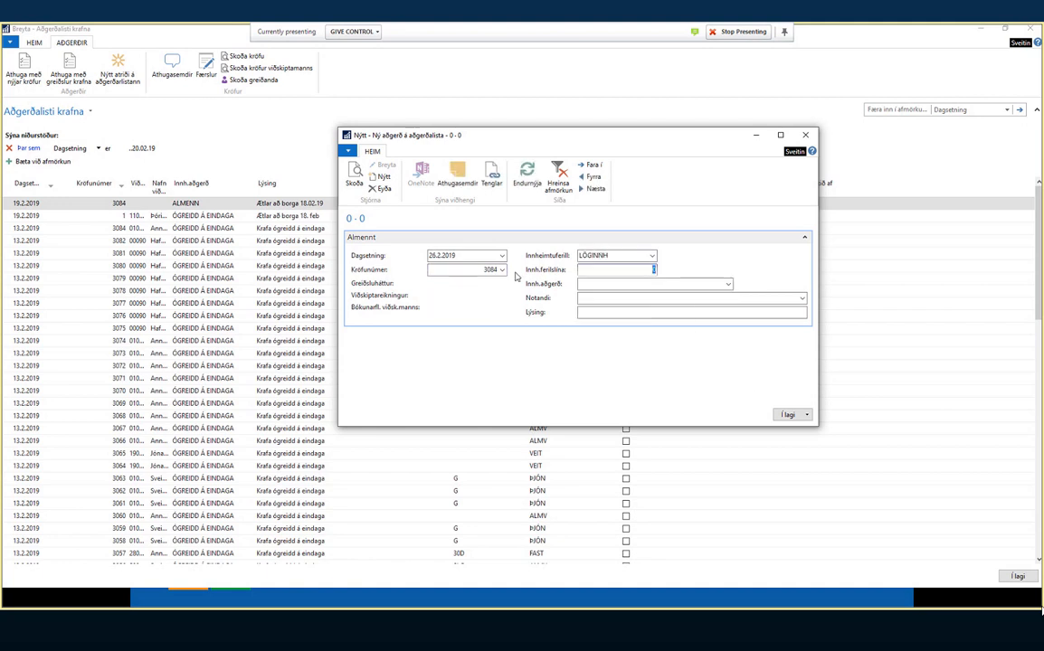
pyautogui.write('1')
pyautogui.press('Tab')
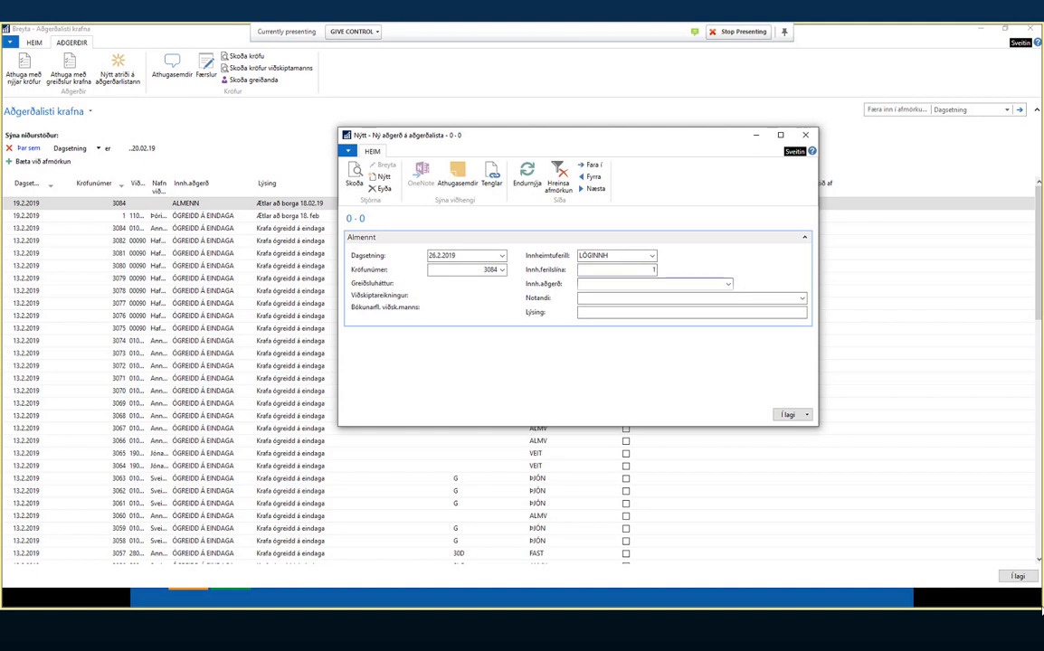
# - Set action ÓGREIDD Á EINDAGA, describe it 'Senda í Lóginnheimtu ef ekki greitt', and save
pyautogui.press('F4')
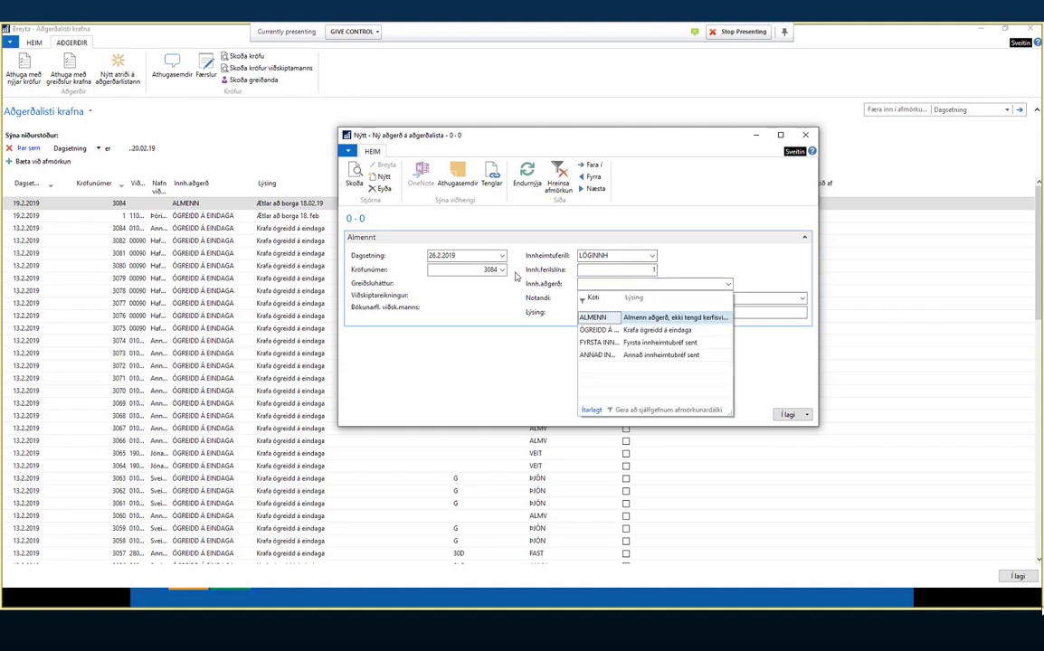
pyautogui.press('Down')
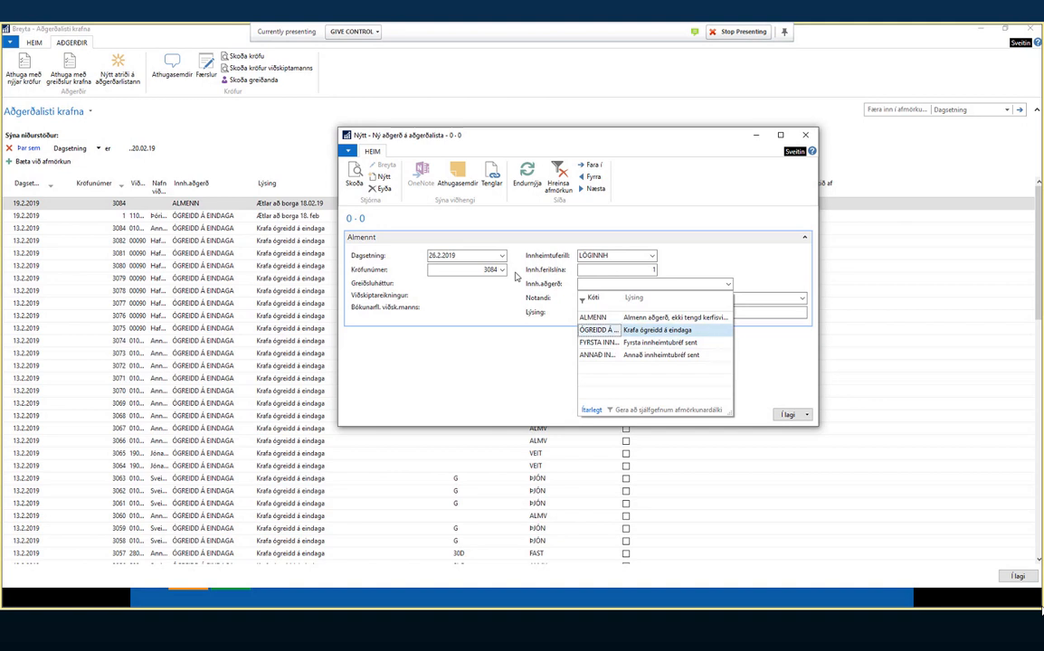
pyautogui.press('Return')
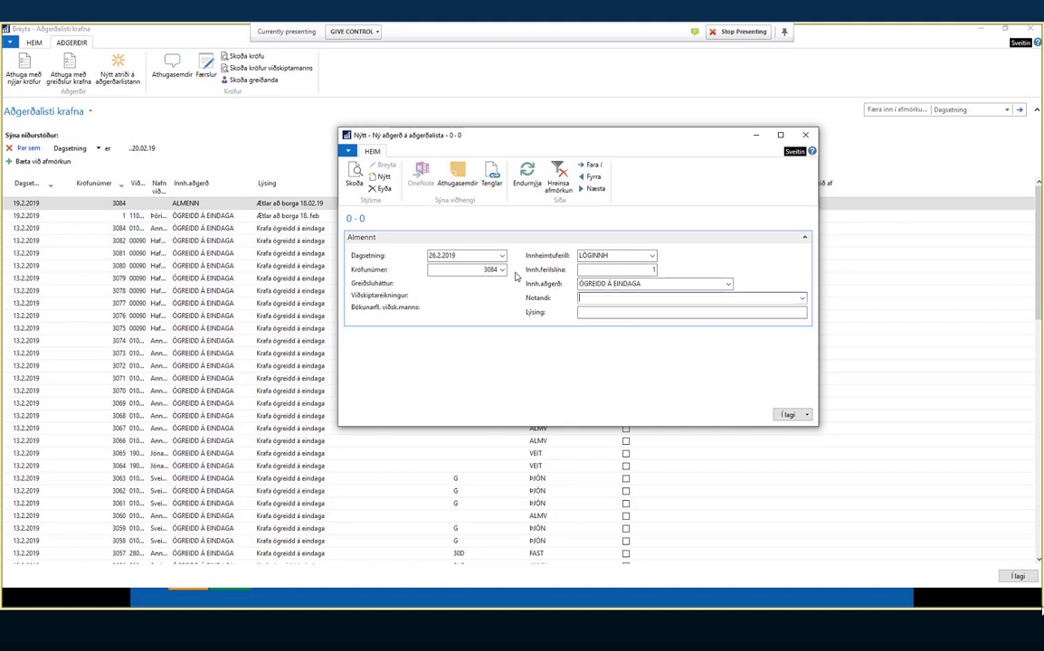
pyautogui.press('Tab')
pyautogui.write('Se')
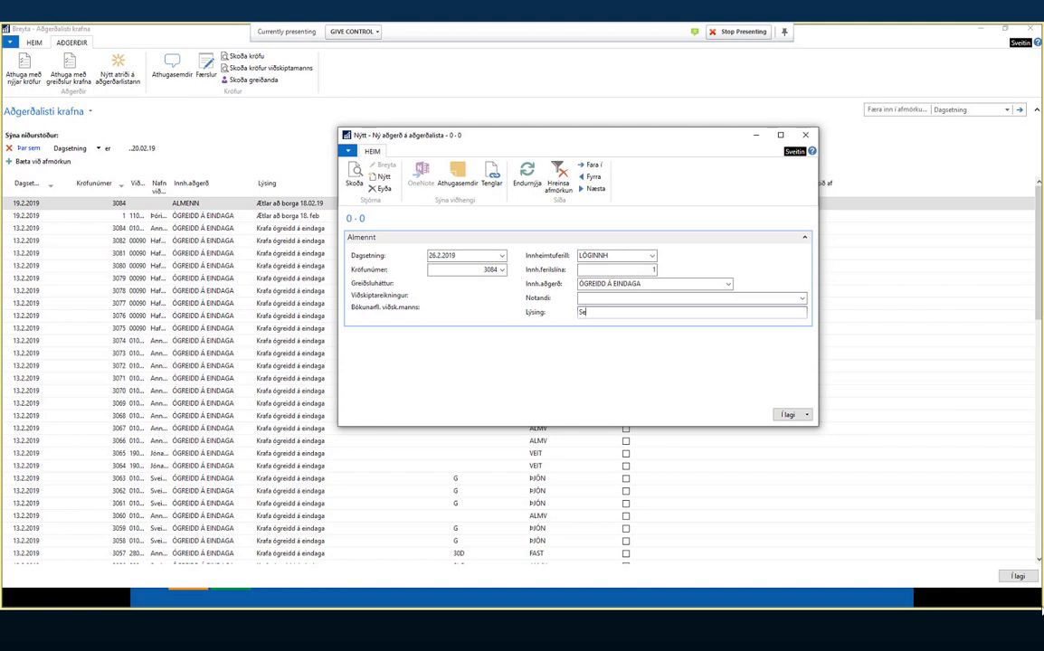
pyautogui.write('nda í Lóginnheimtu ef ekki greitt')
pyautogui.click(787, 415)
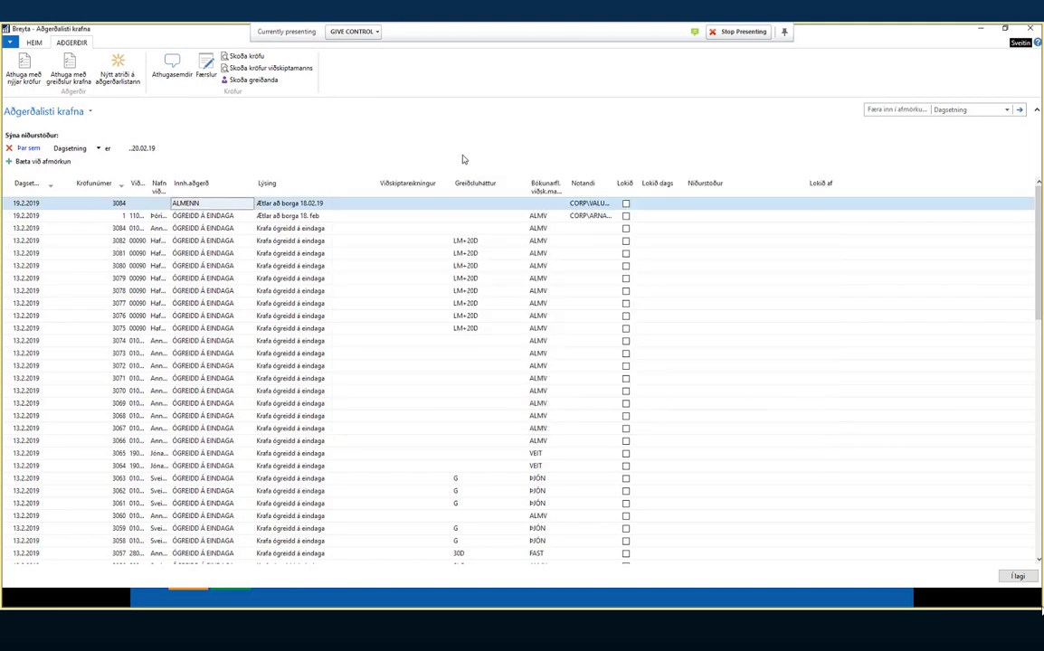
# - Clear the Dagsetning filter, find claim 3084's 26.2.2019 row, then close Aðgerðalisti krafna
pyautogui.click(141, 148)
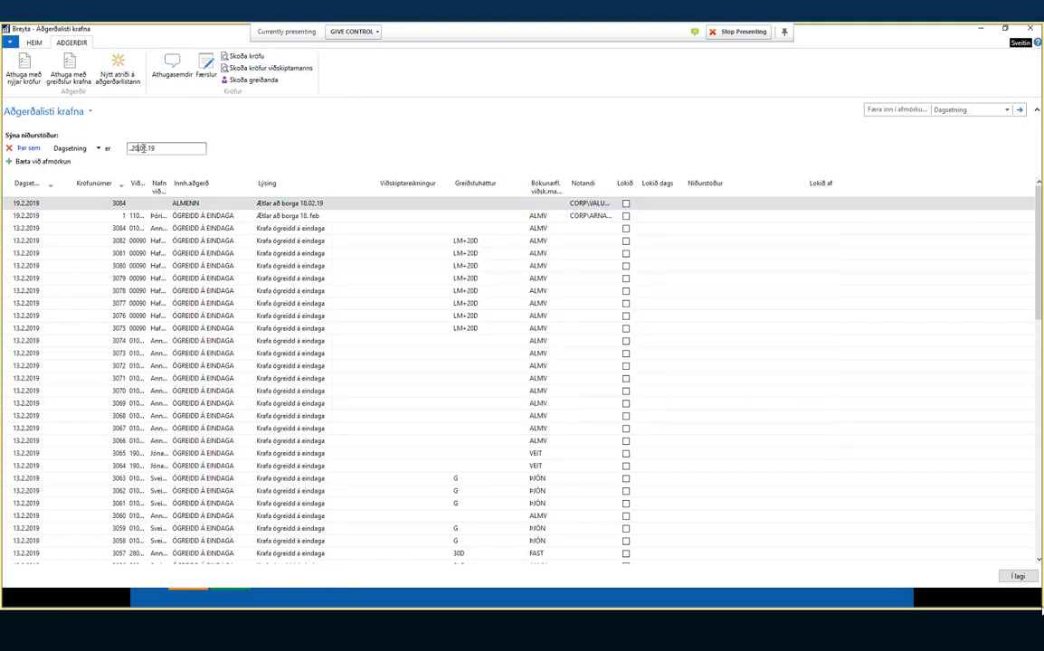
pyautogui.moveTo(163, 149); pyautogui.dragTo(129, 148)
pyautogui.press('BackSpace')
pyautogui.press('Tab')
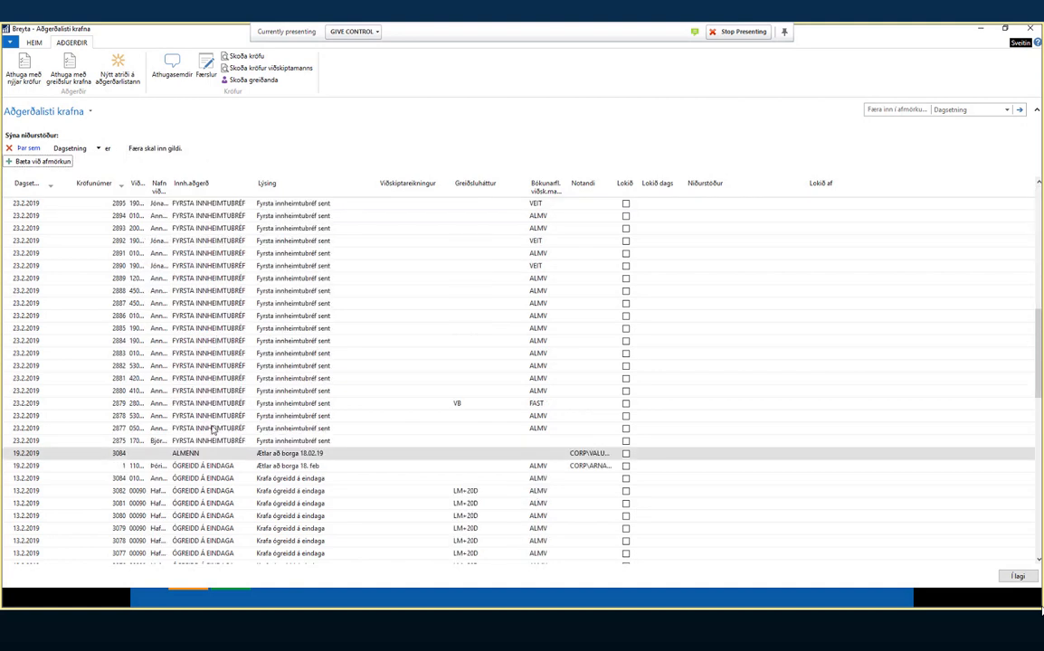
pyautogui.scroll(15, 213, 430)
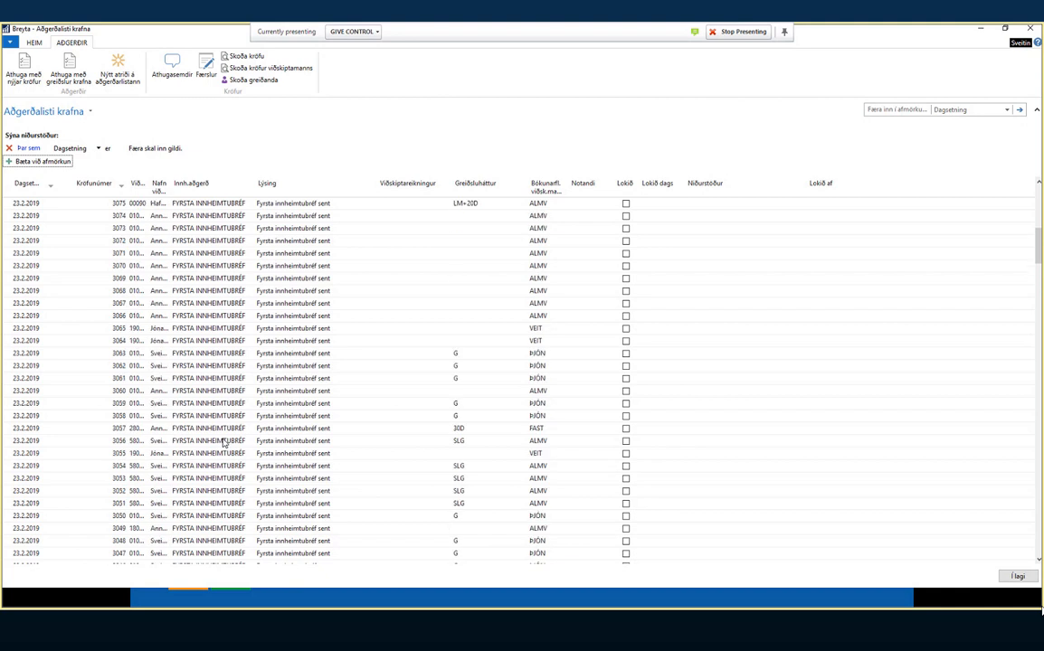
pyautogui.scroll(11, 223, 441)
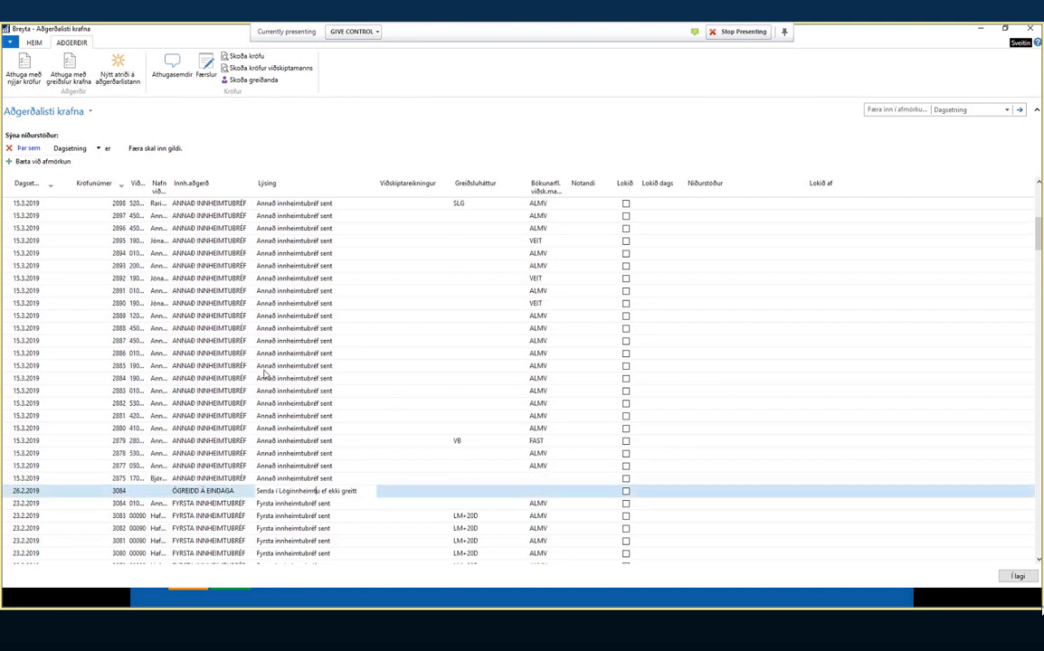
pyautogui.scroll(-5, 273, 414)
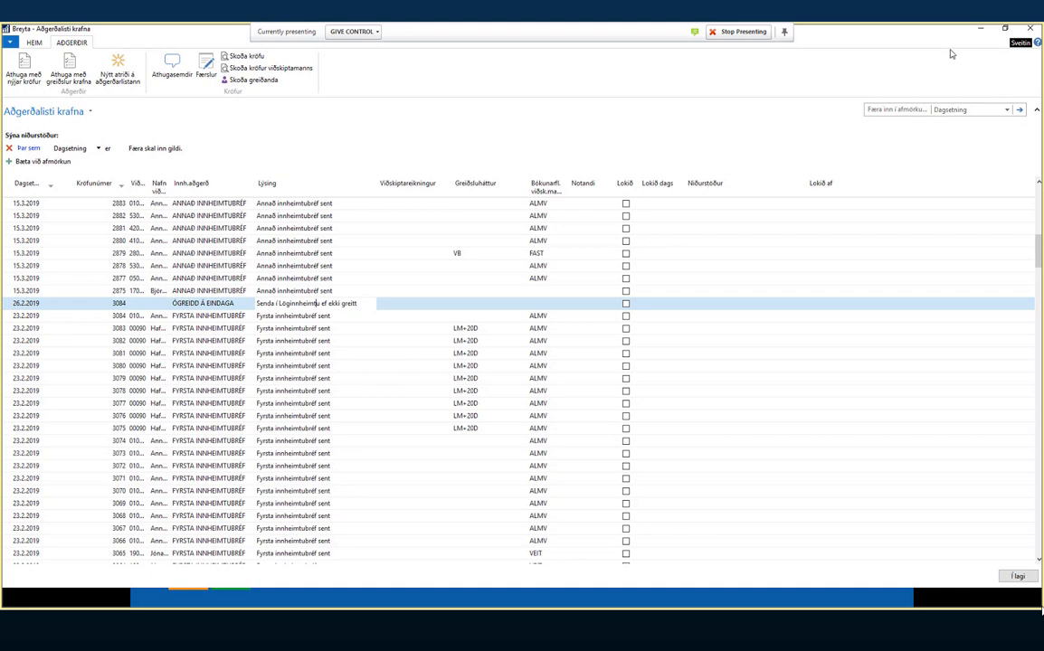
pyautogui.click(1030, 28)
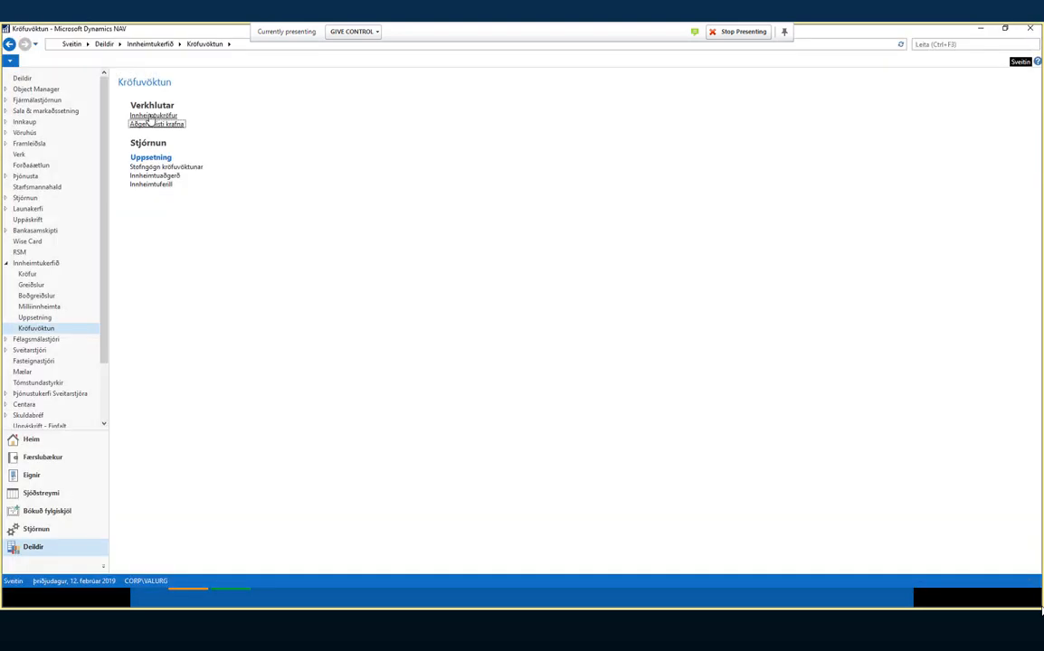
# - Open and close Innheimtukröfur, then reopen Aðgerðalisti krafna
pyautogui.click(149, 117)
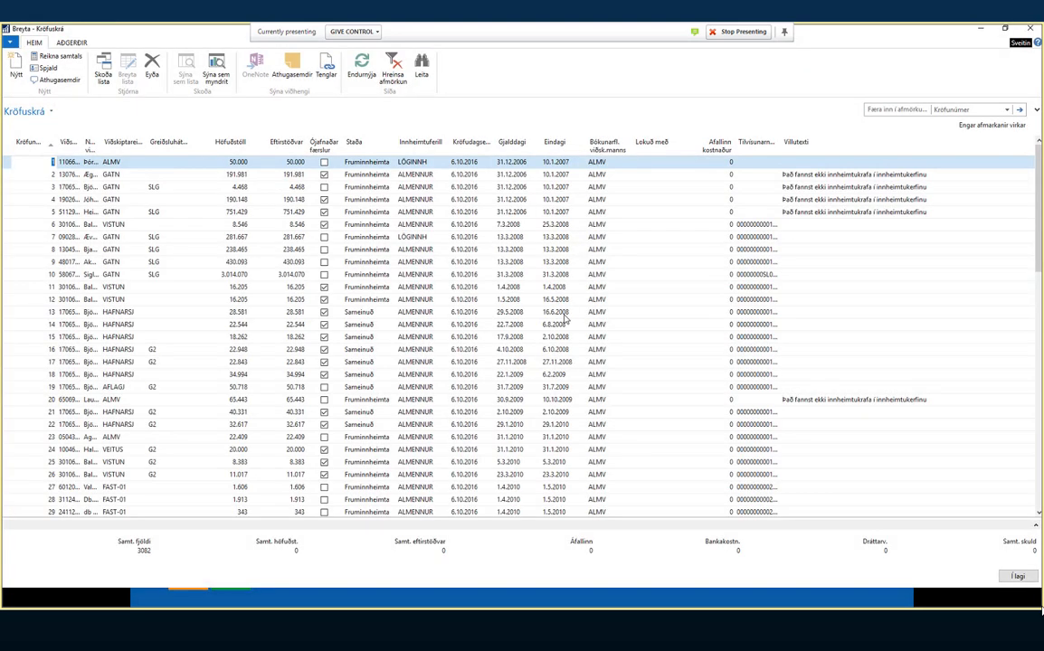
pyautogui.press('Escape')
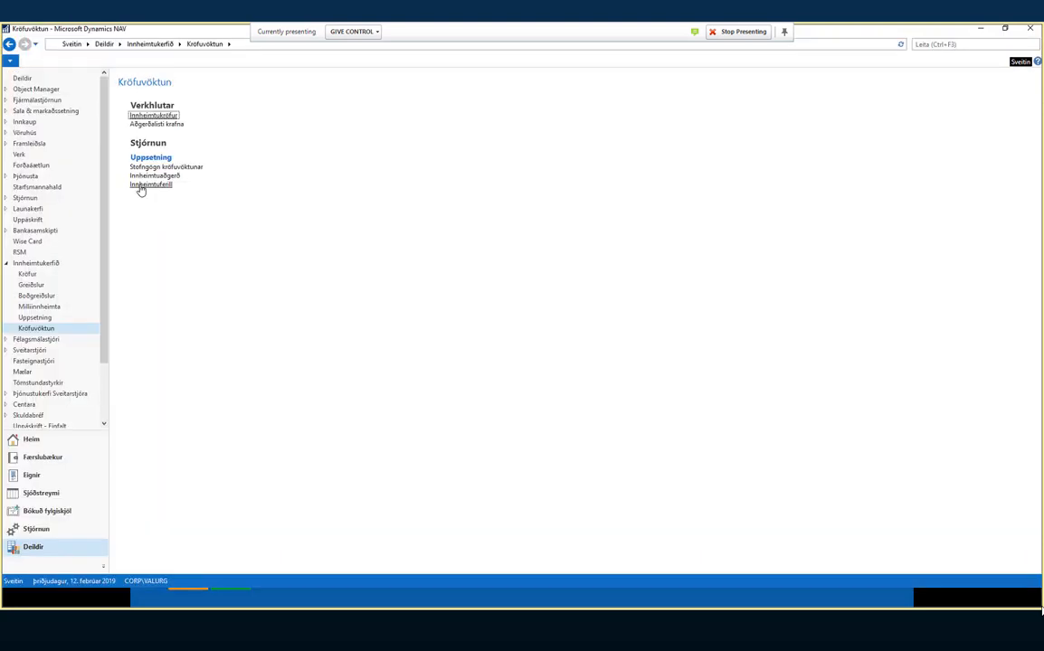
pyautogui.click(166, 132)
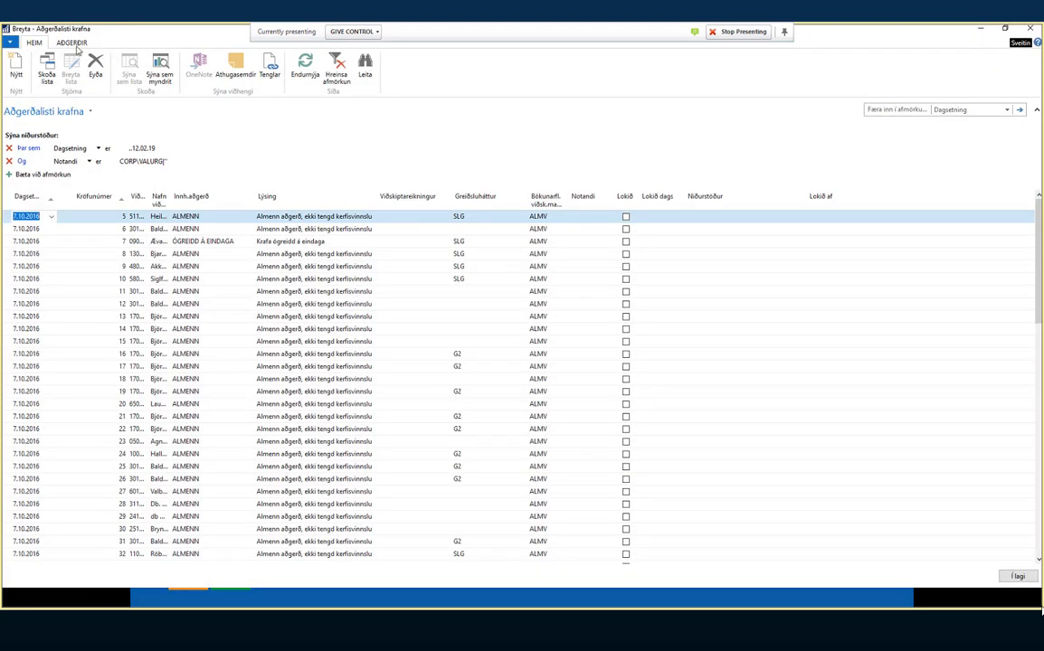
# - Start 'Athuga með nýjar kröfur', cancel it, and close Aðgerðalisti krafna
pyautogui.click(72, 43)
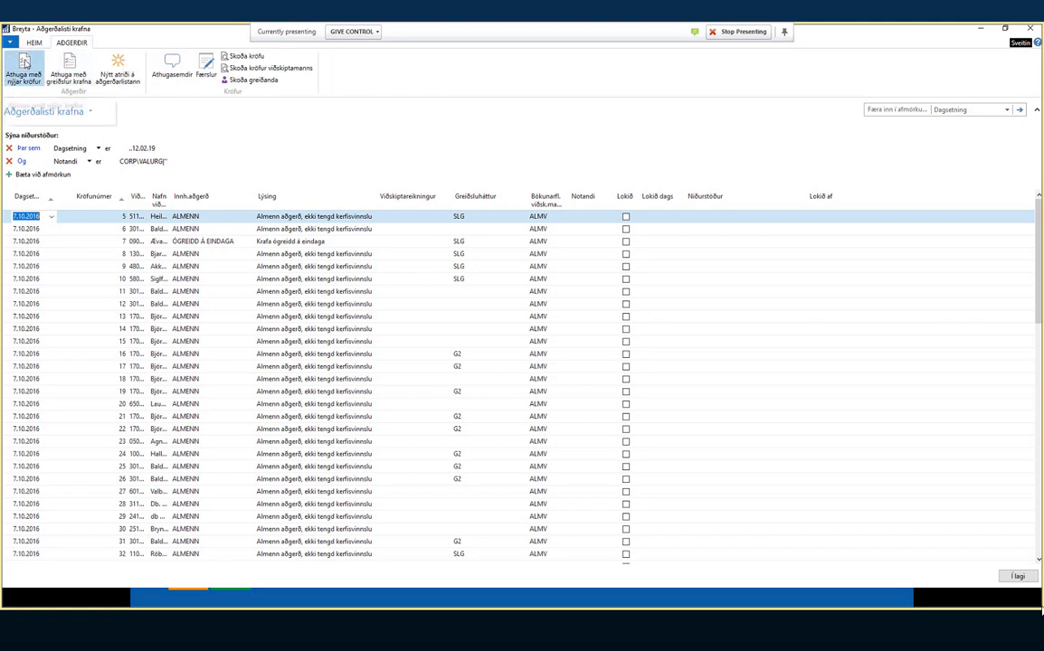
pyautogui.click(25, 61)
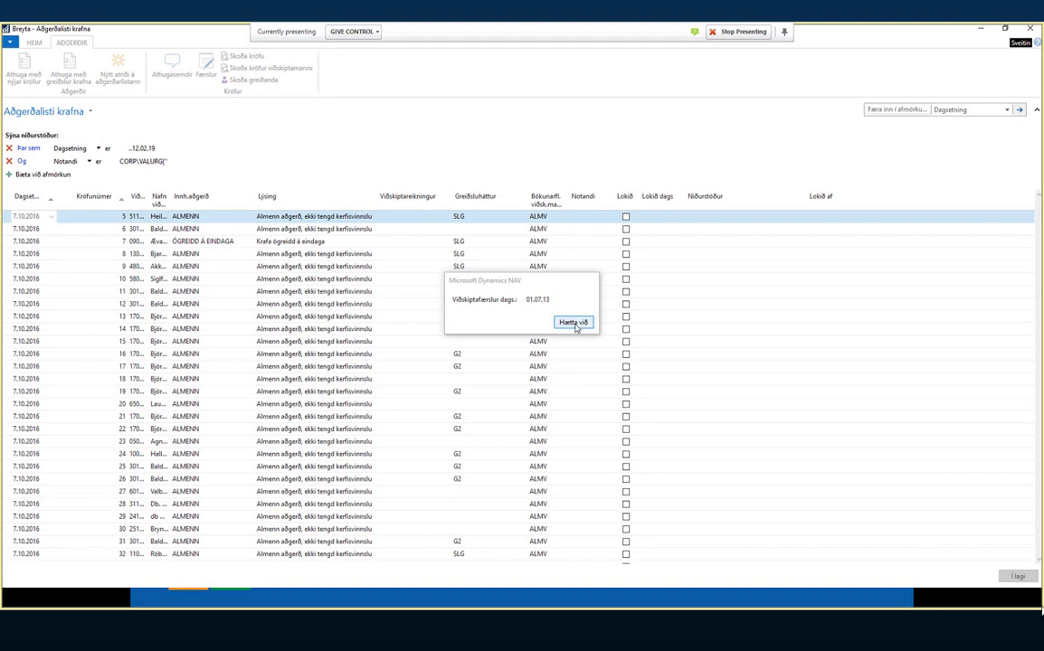
pyautogui.click(574, 324)
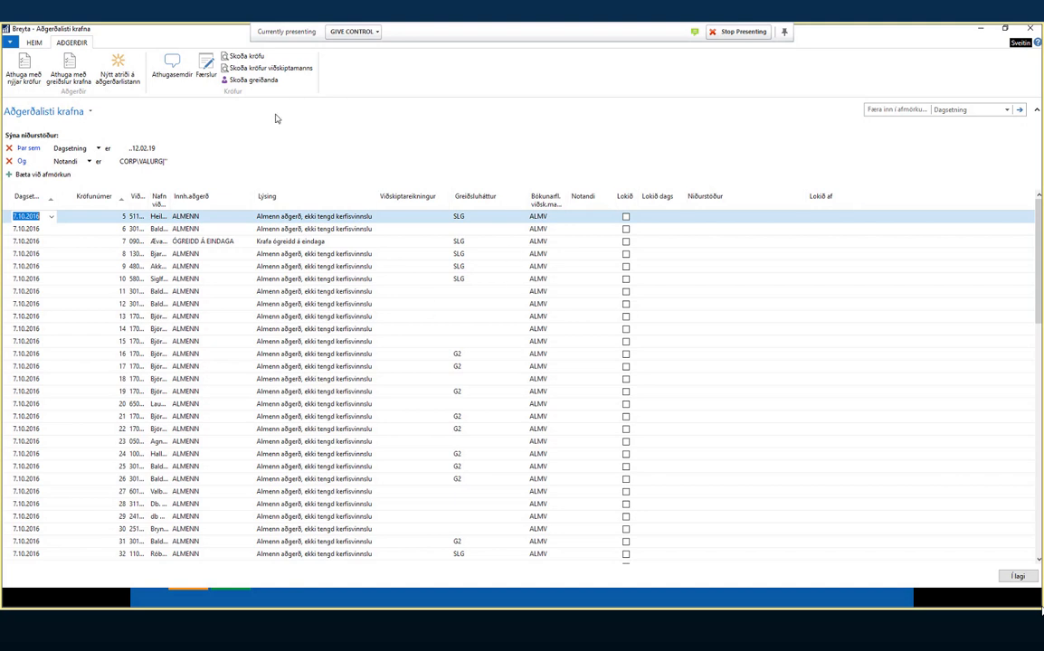
pyautogui.click(1017, 577)
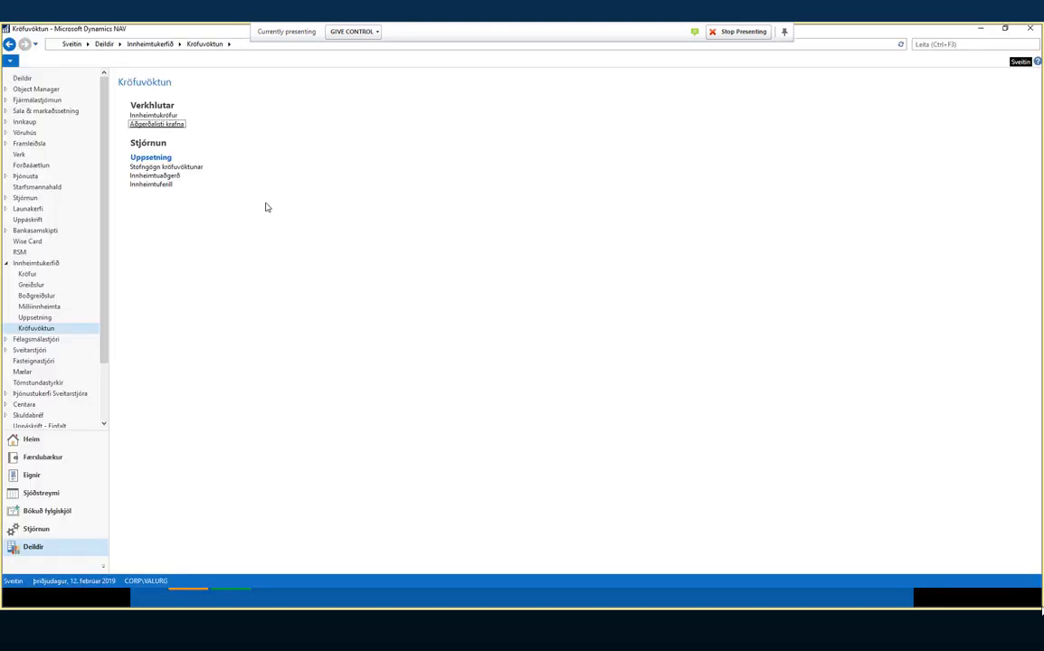
# - Sort Innheimtukröfur by Kröfunúmer descending, then advance the slideshow to the closing slide
pyautogui.click(164, 123)
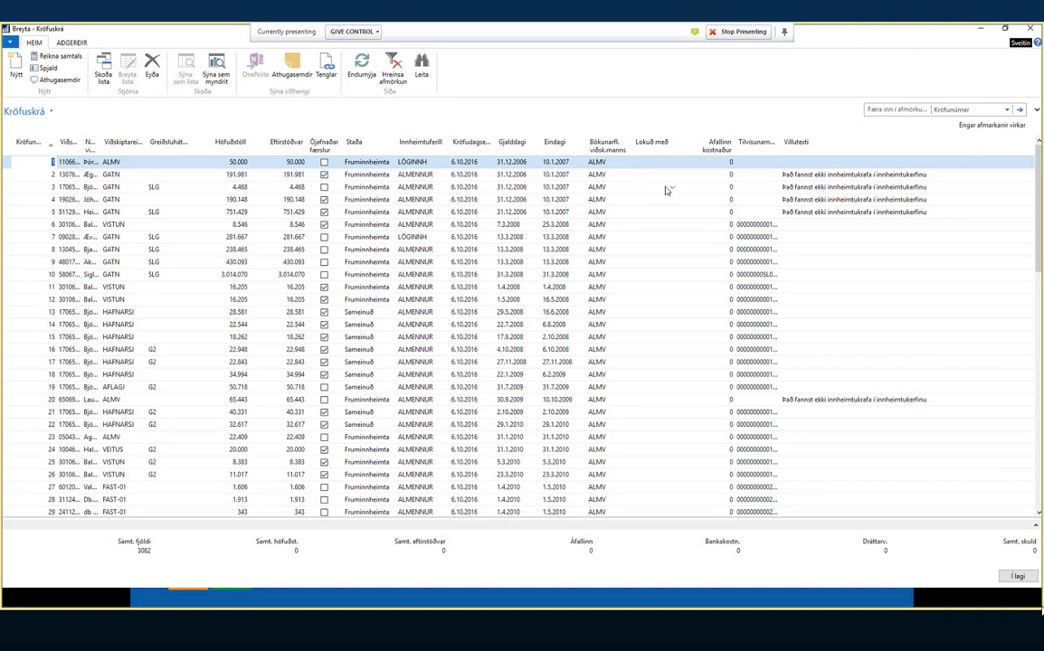
pyautogui.click(28, 143)
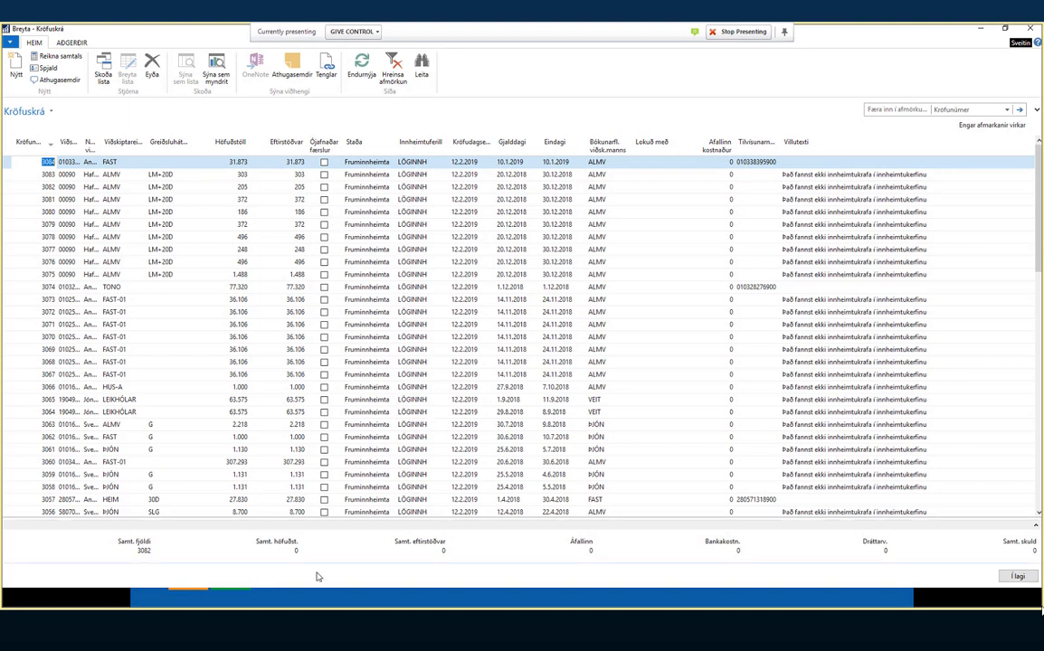
pyautogui.click(118, 591)
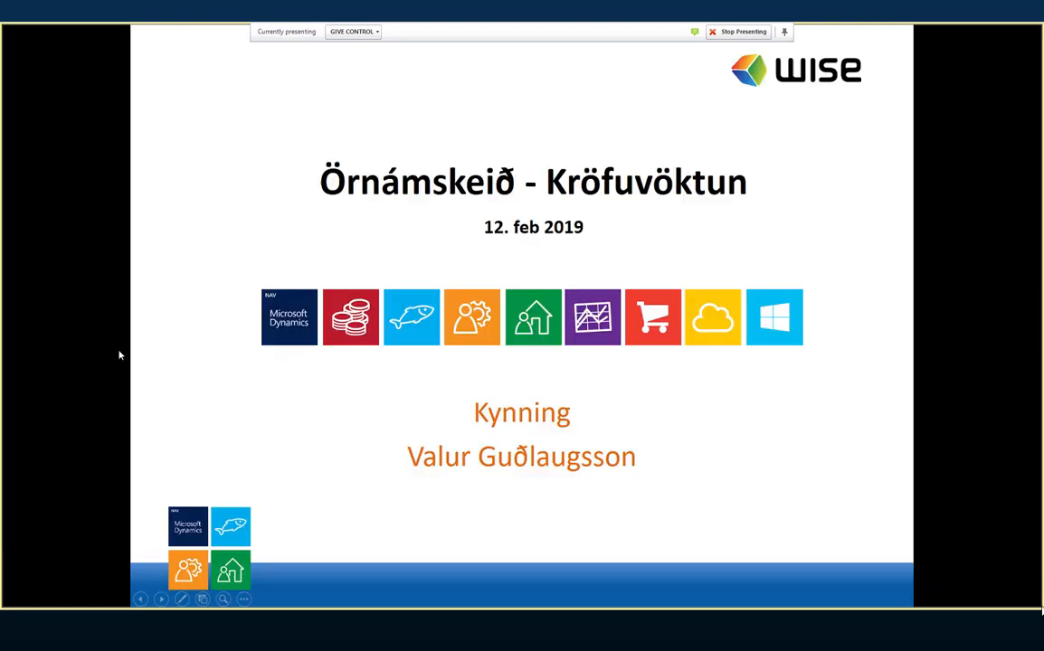
pyautogui.click(109, 343)
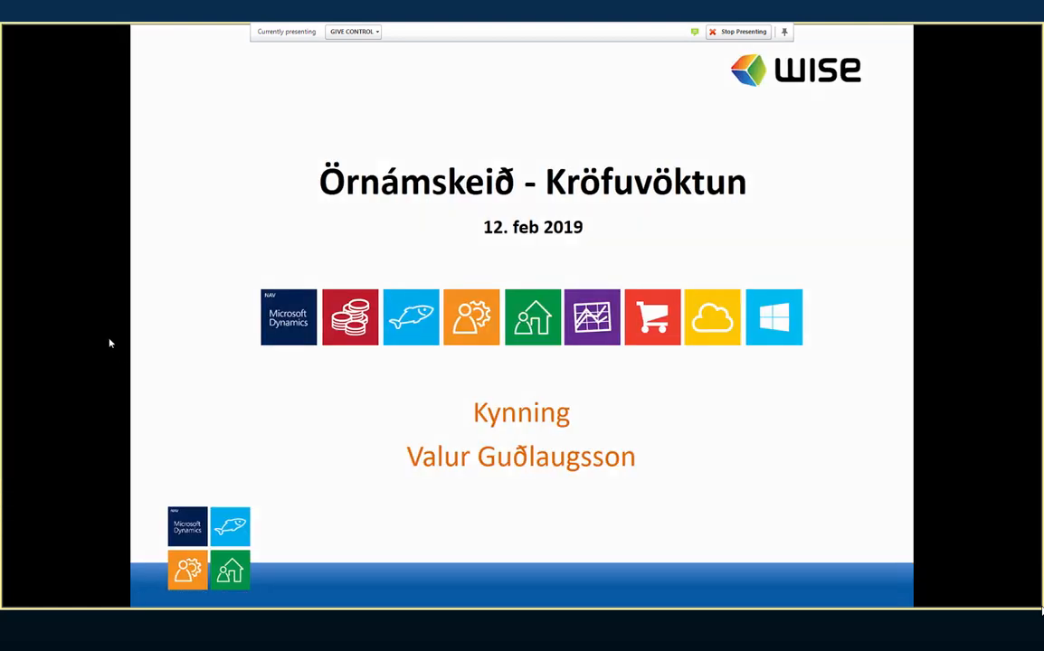